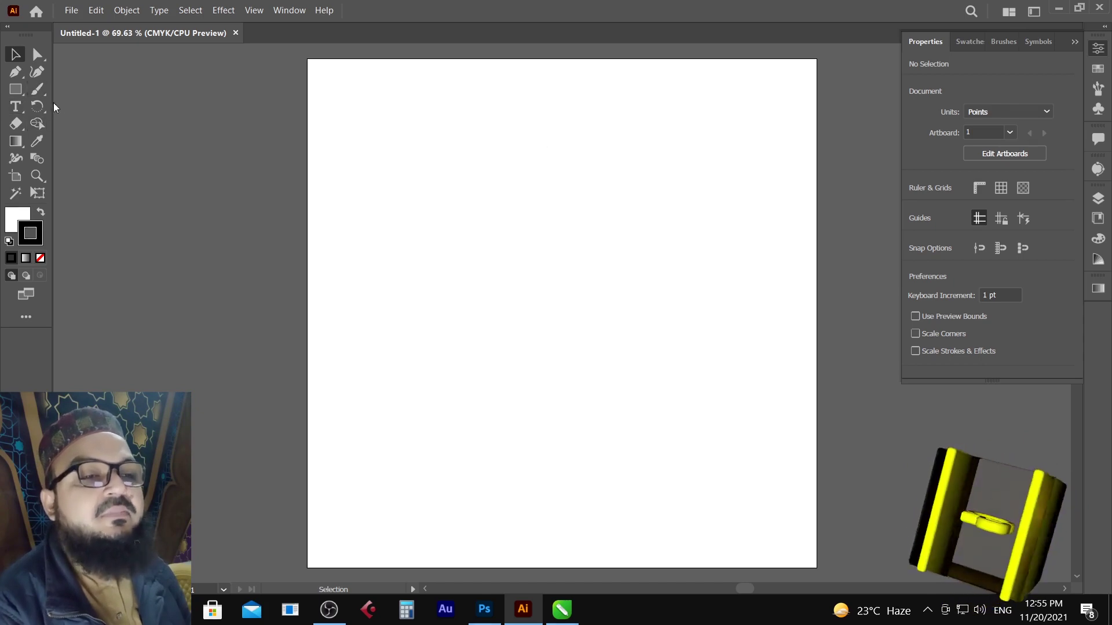
Draw a circle about 49 pt in diameter in the upper-left area of the artboard with the Ellipse tool
left_click(15, 90)
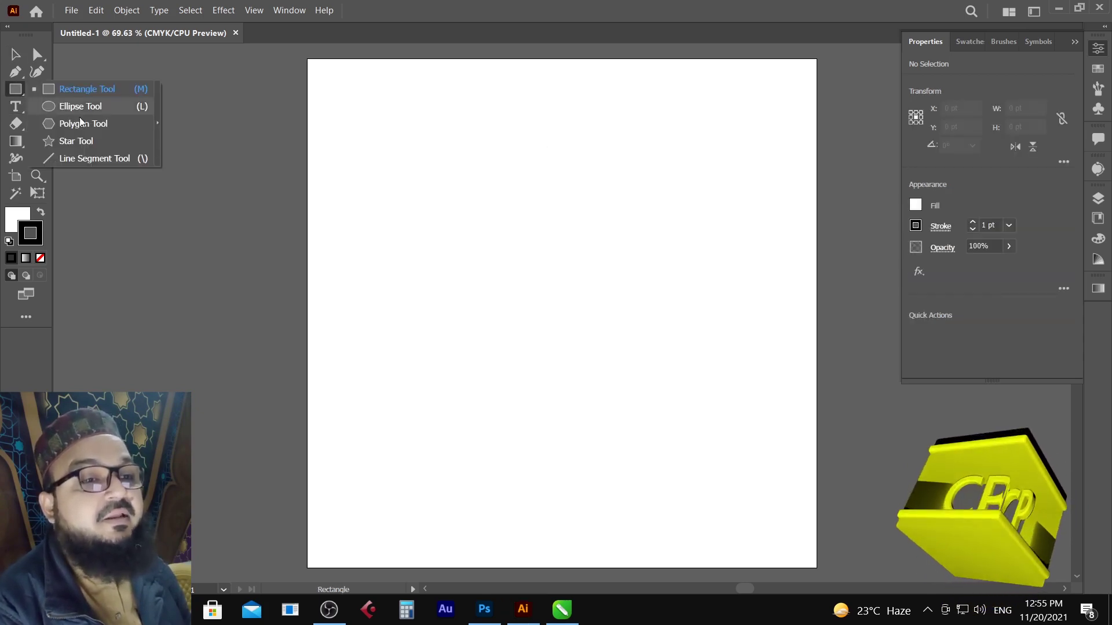
left_click(81, 107)
left_click_drag(446, 201, 472, 225)
key("z")
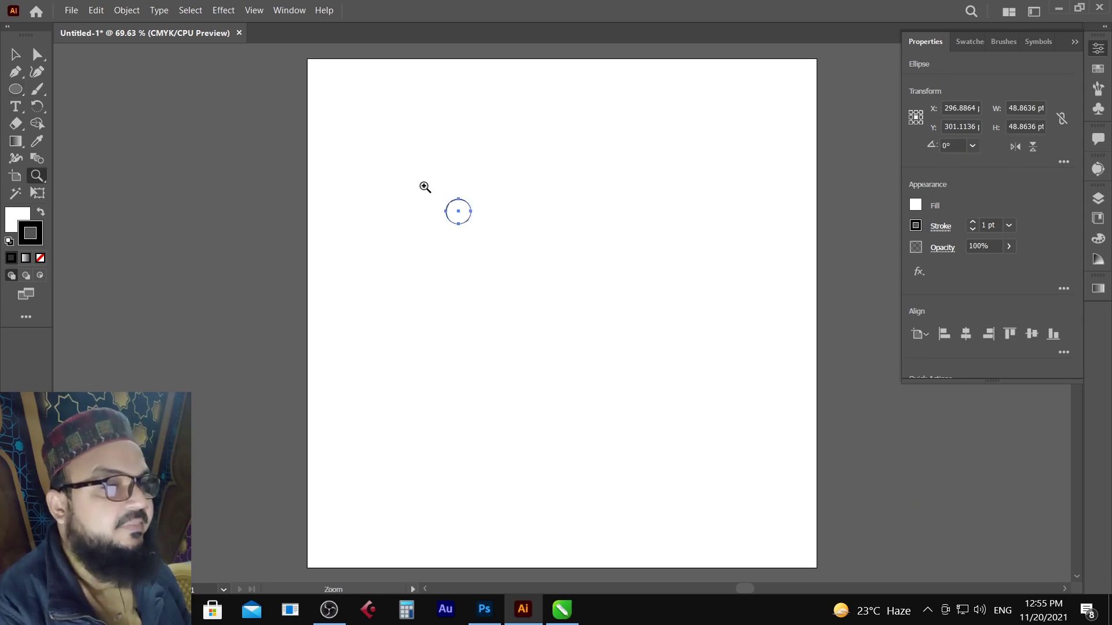
left_click_drag(425, 186, 494, 244)
left_click(22, 61)
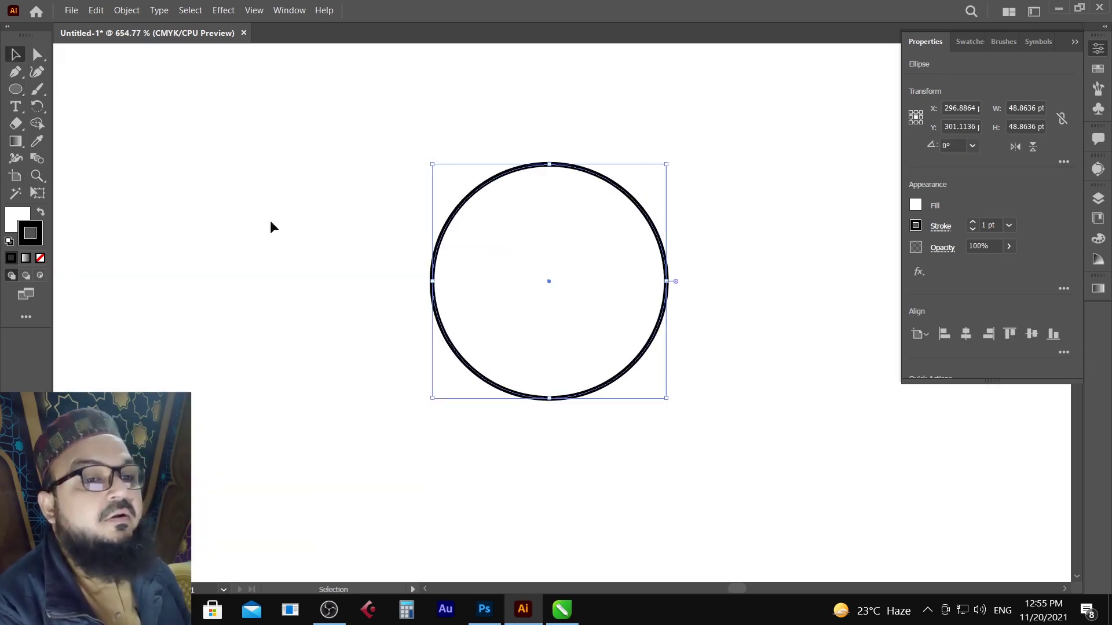
Apply the white-to-black linear gradient to the circle's stroke, and swap fill and stroke to move it onto the fill
left_click(1074, 43)
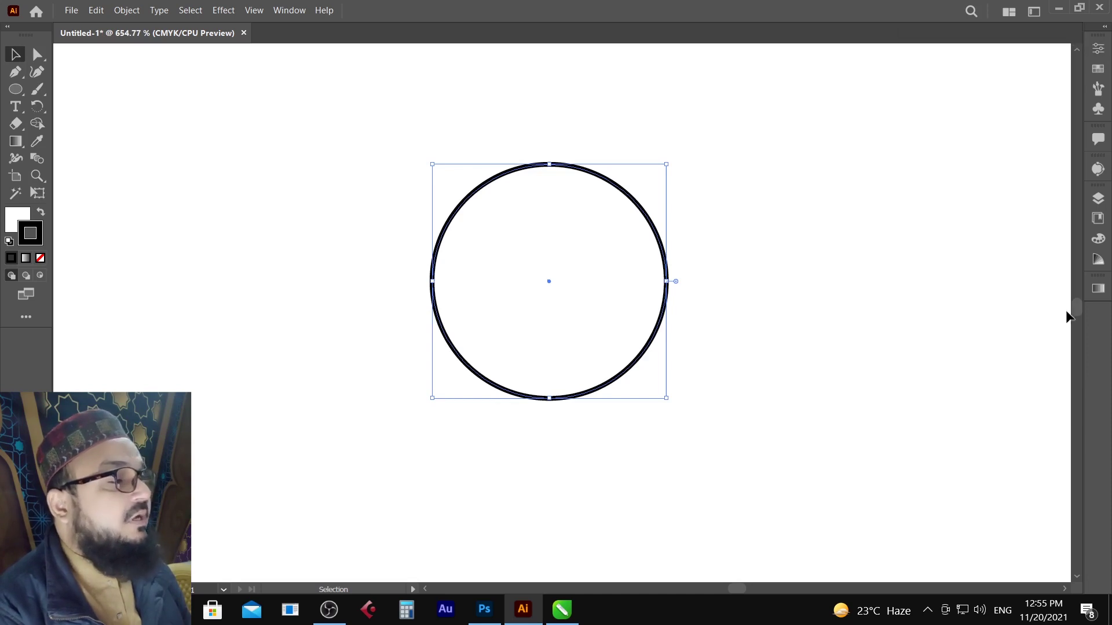
left_click(1100, 294)
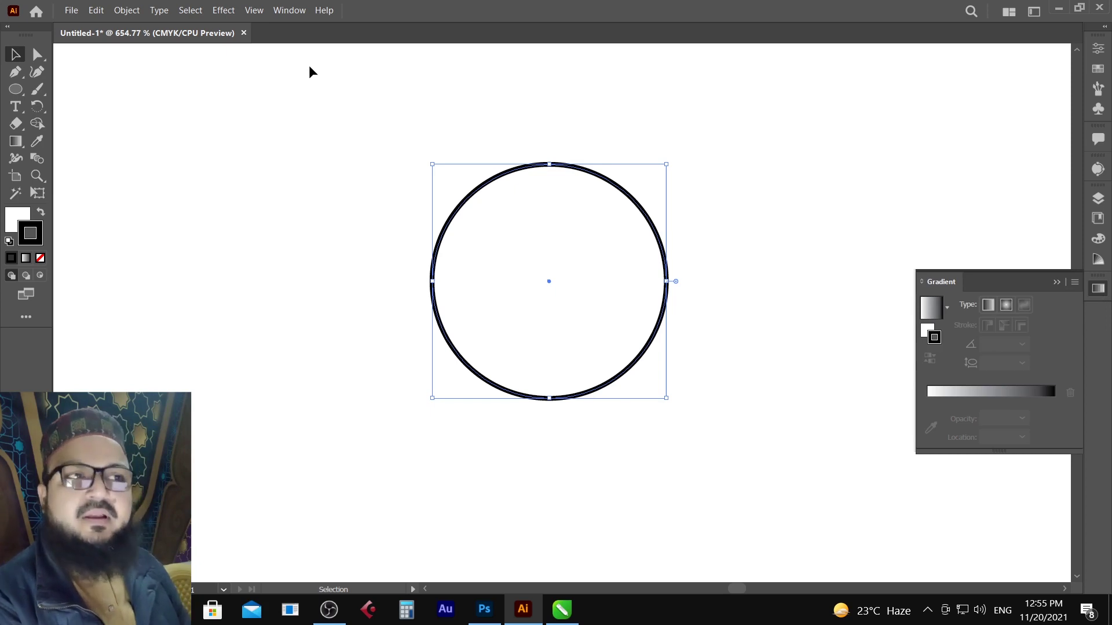
left_click(280, 10)
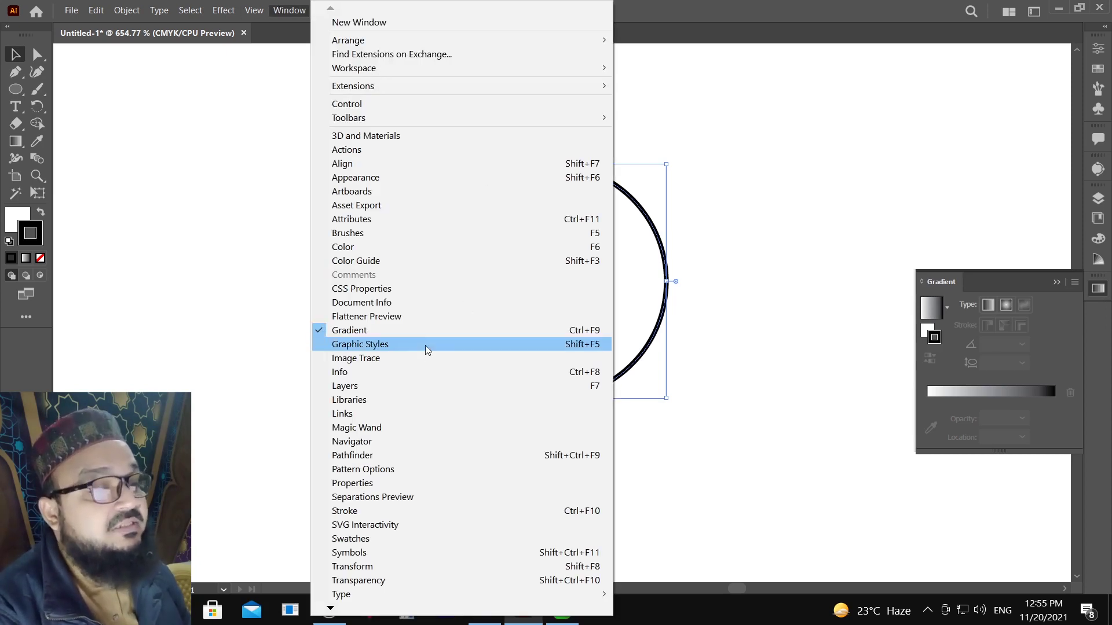
left_click(405, 333)
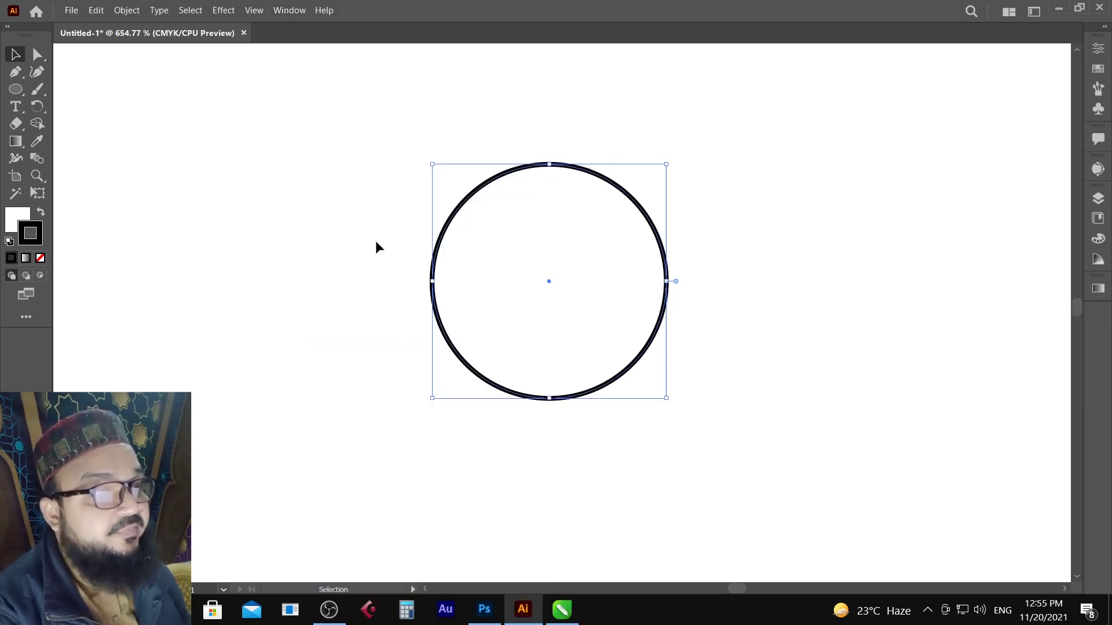
left_click(288, 9)
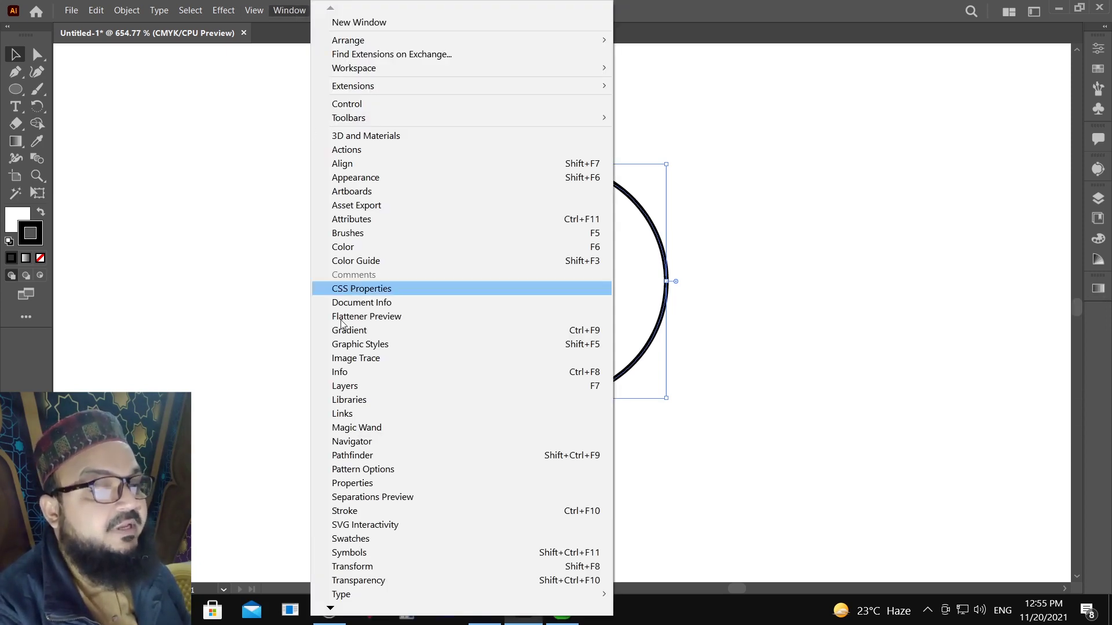
left_click(379, 331)
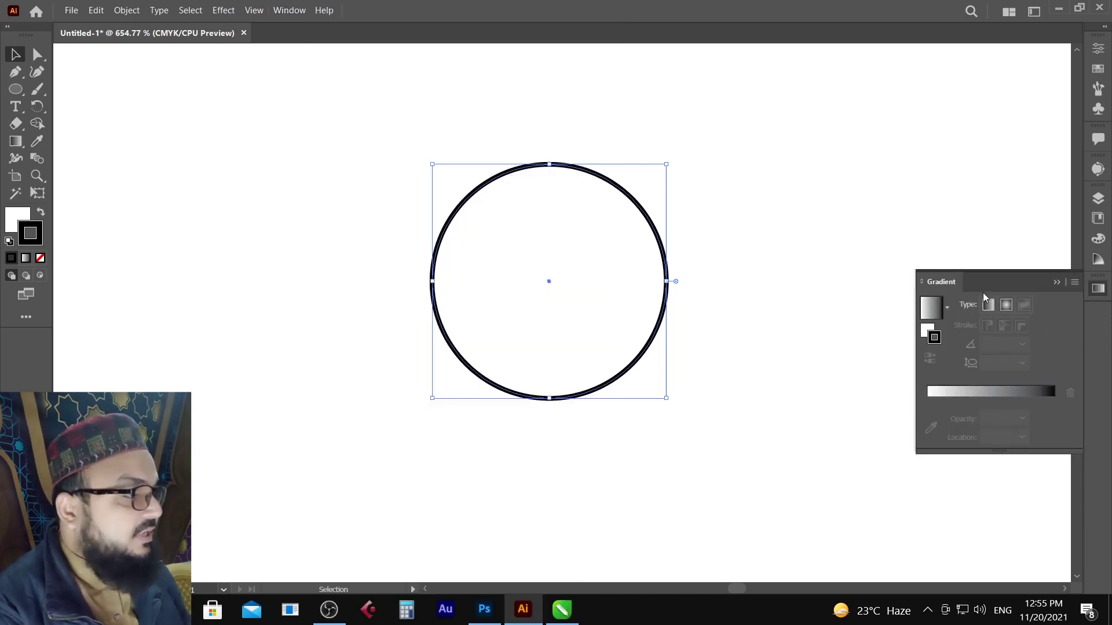
left_click(1098, 291)
left_click(1098, 290)
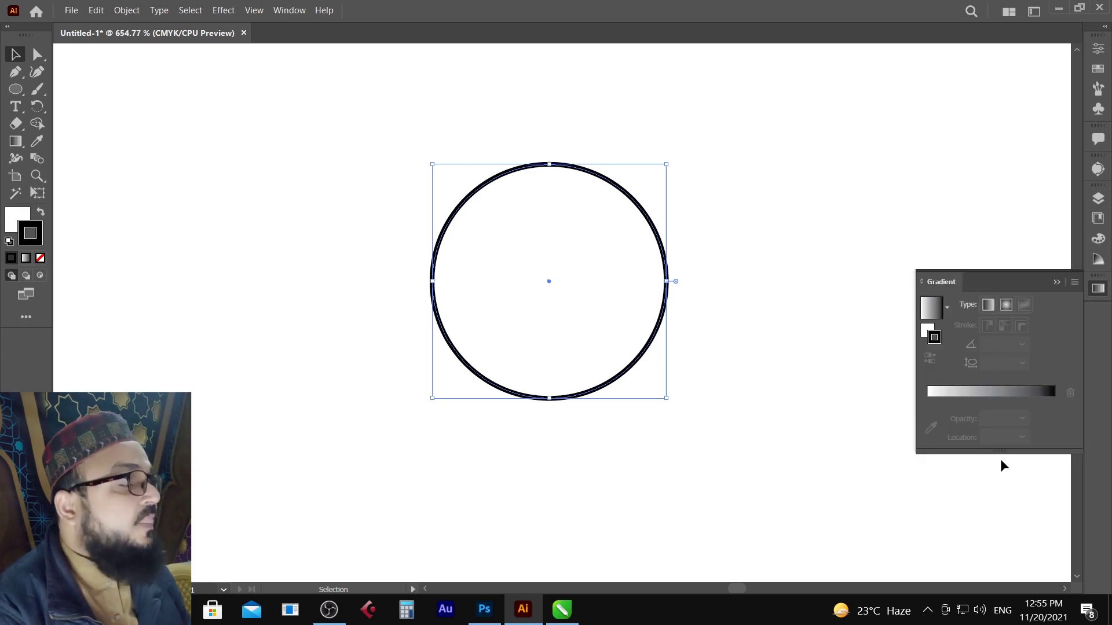
left_click(989, 400)
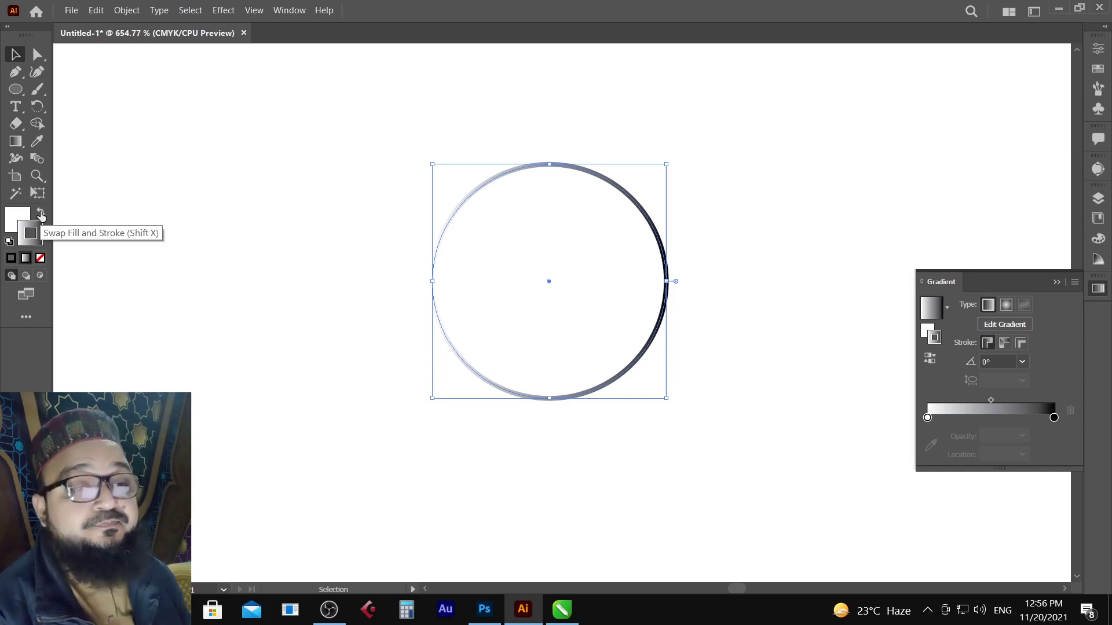
left_click(40, 214)
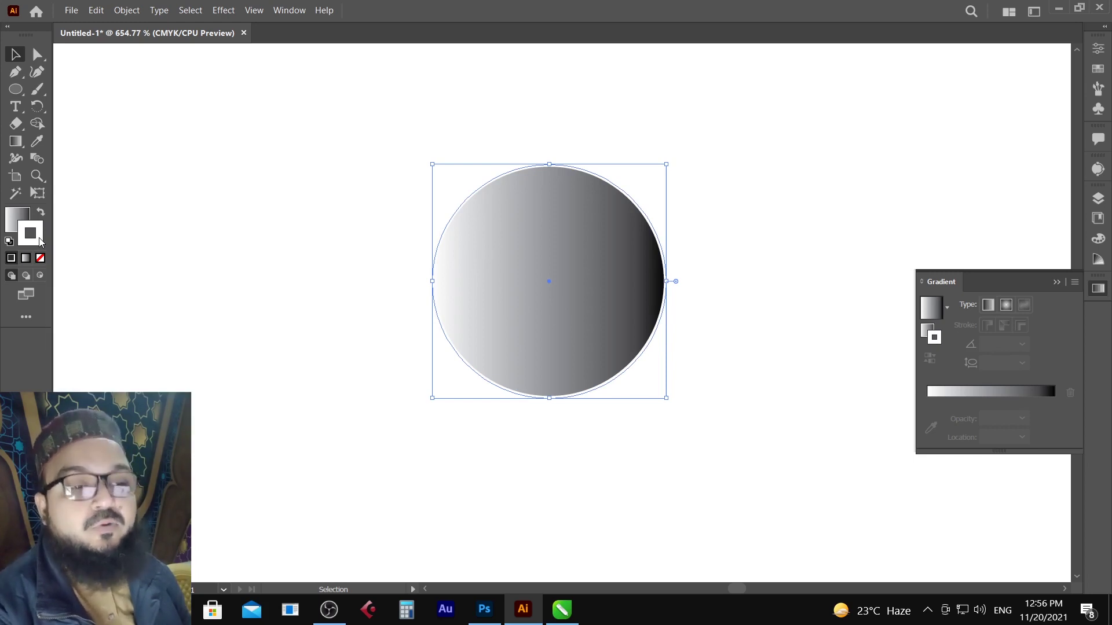
Remove the circle's stroke and change its fill gradient to the radial type
left_click(40, 258)
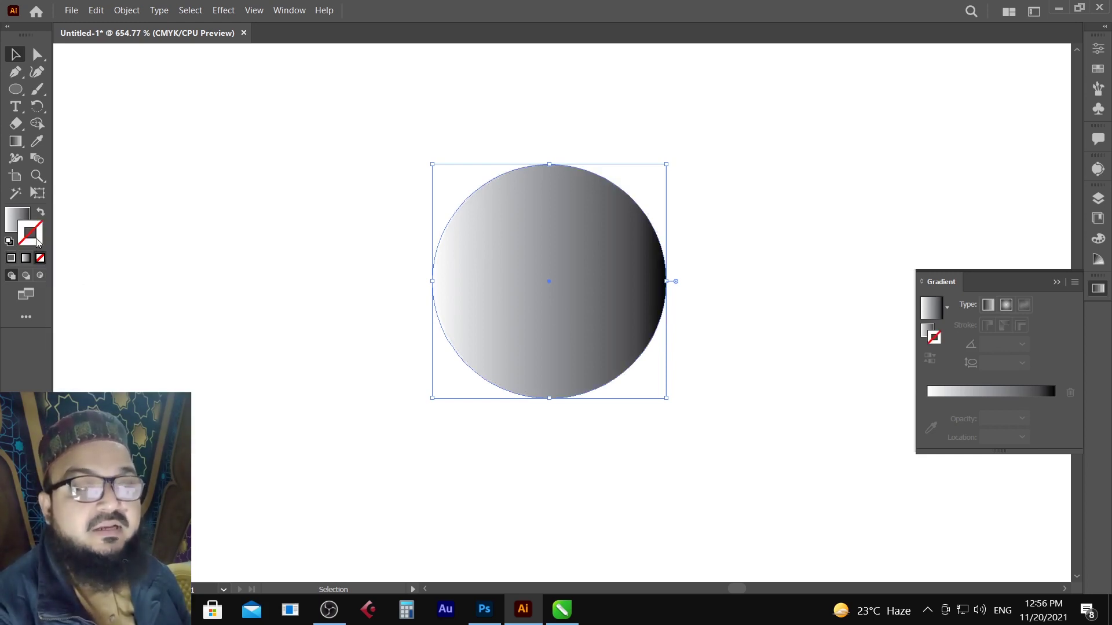
left_click(15, 224)
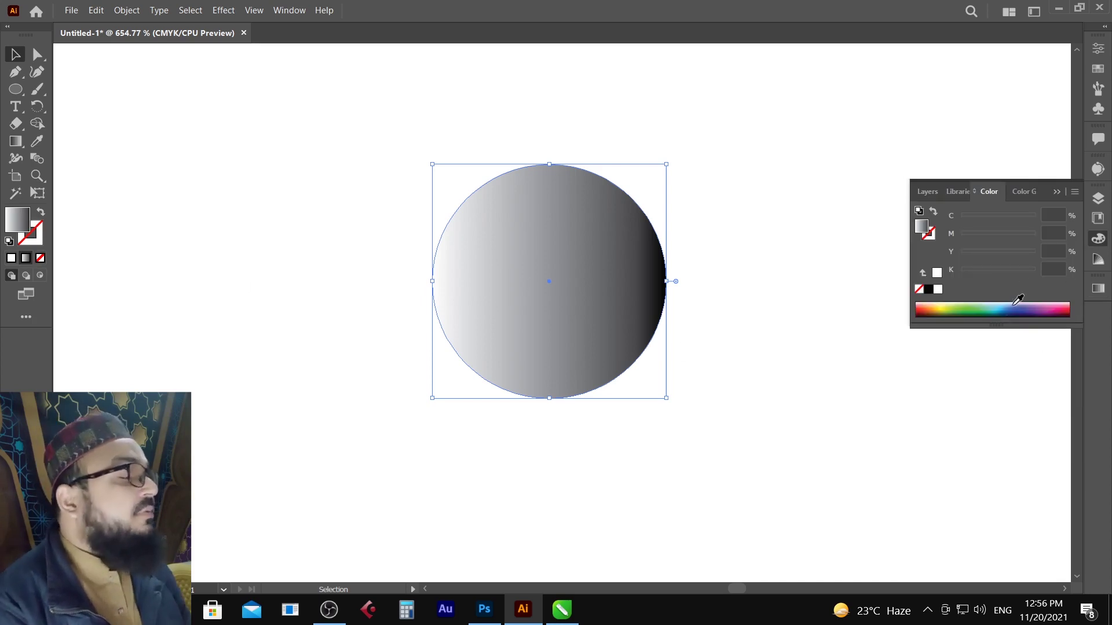
left_click(1098, 289)
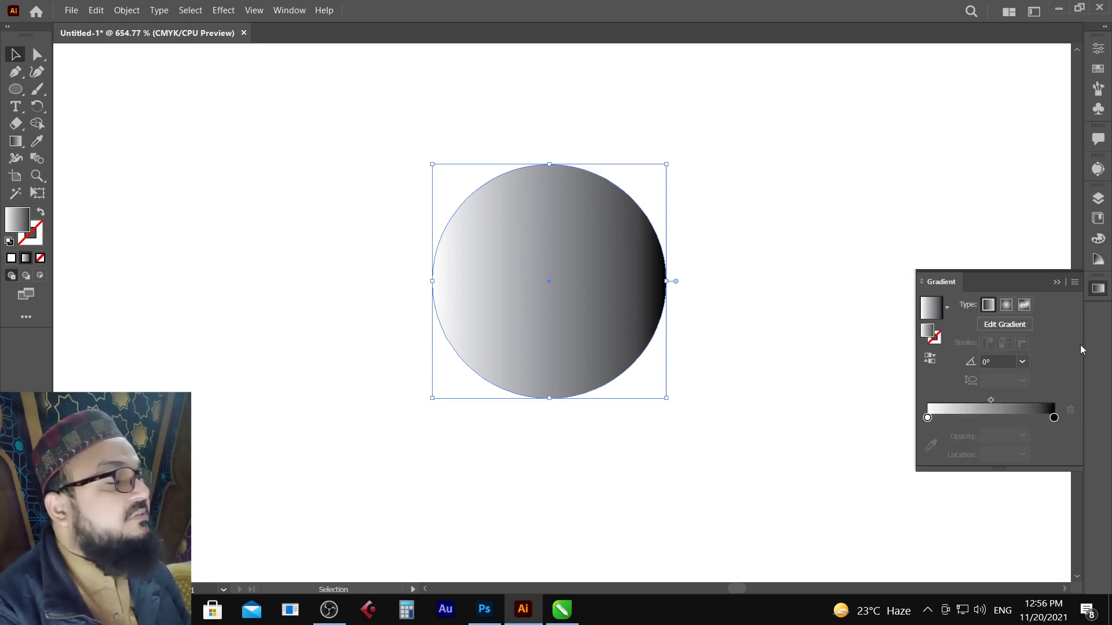
left_click(1007, 311)
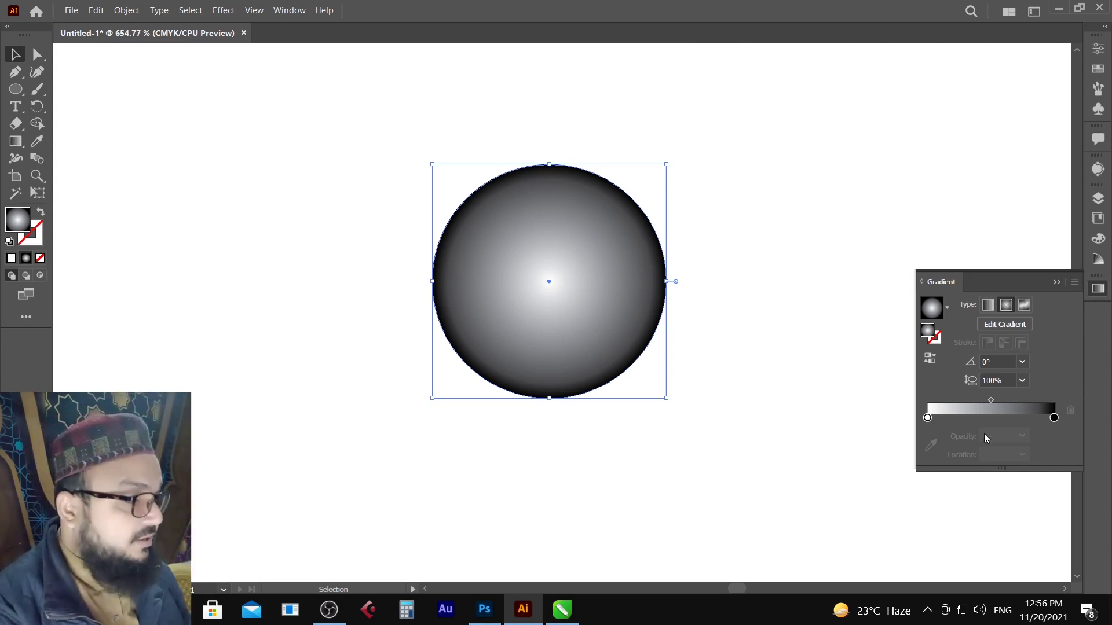
Recolor the white starting stop of the circle's radial gradient with the bright cyan swatch
left_click(928, 417)
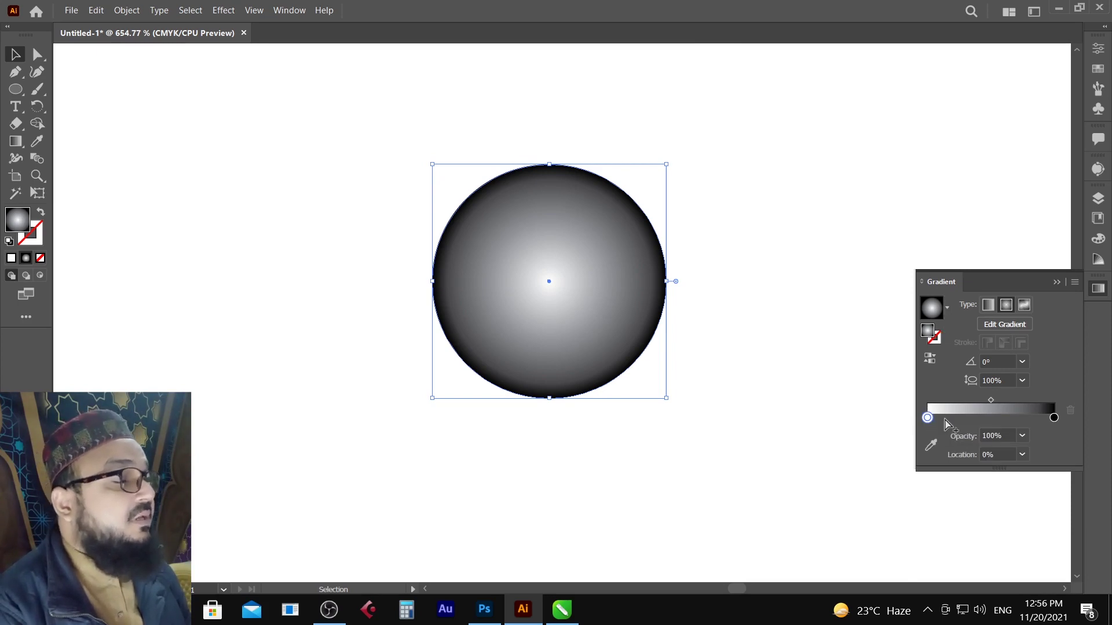
left_click(1061, 283)
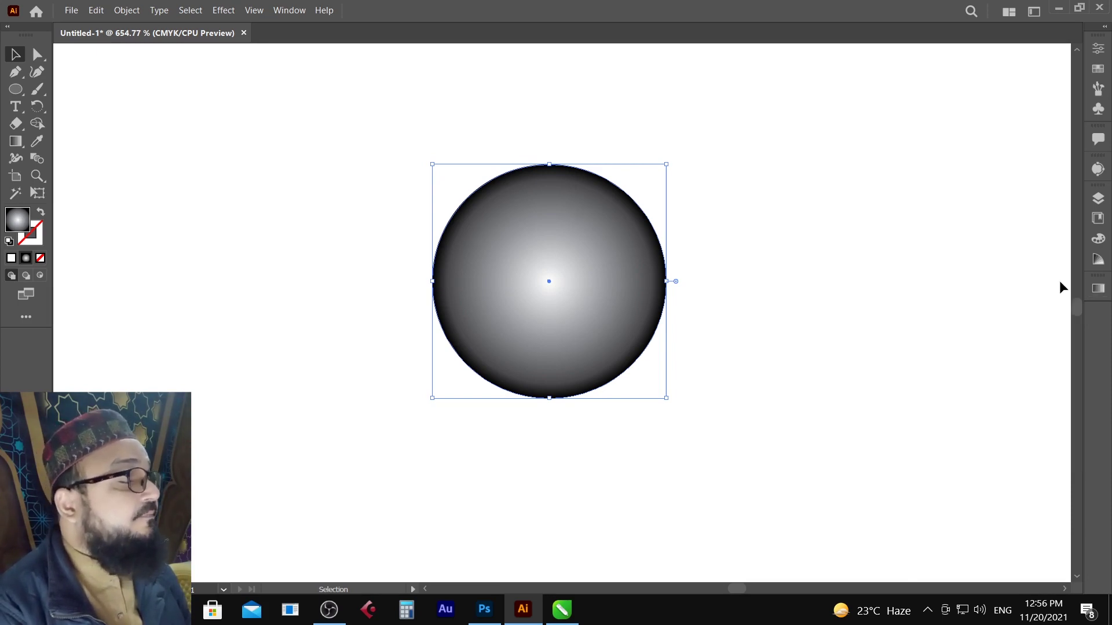
left_click(1098, 288)
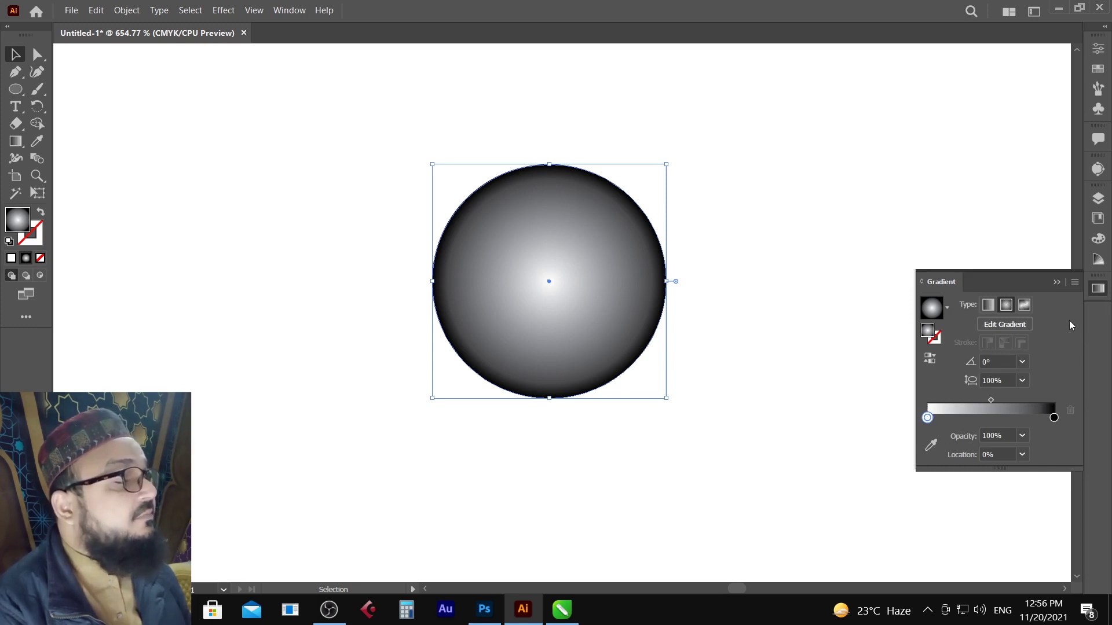
double_click(928, 417)
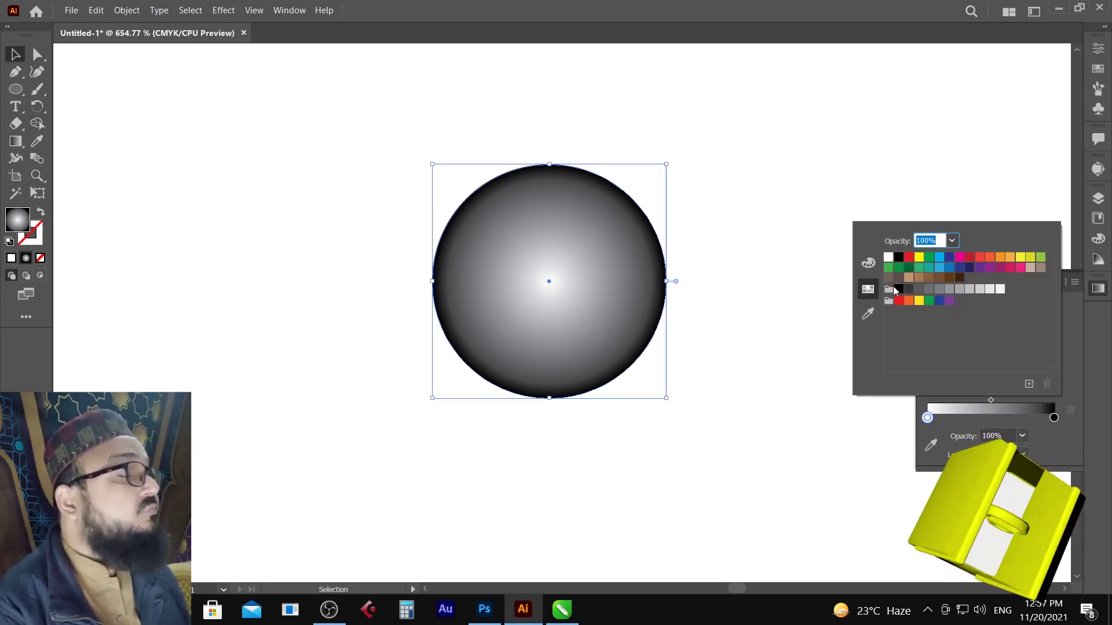
left_click(949, 256)
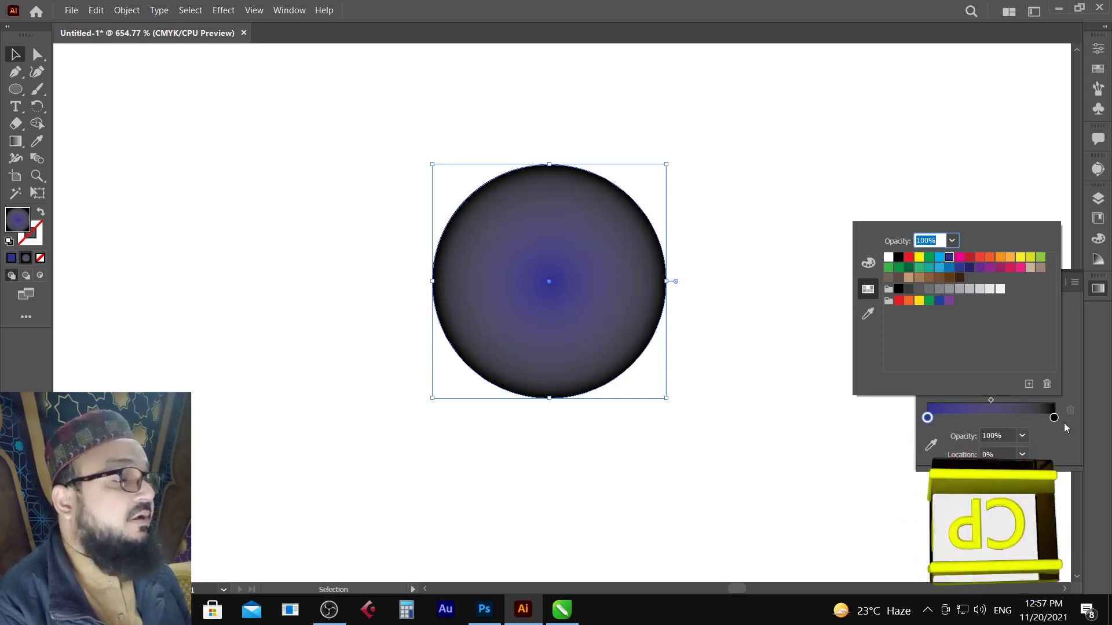
left_click(939, 256)
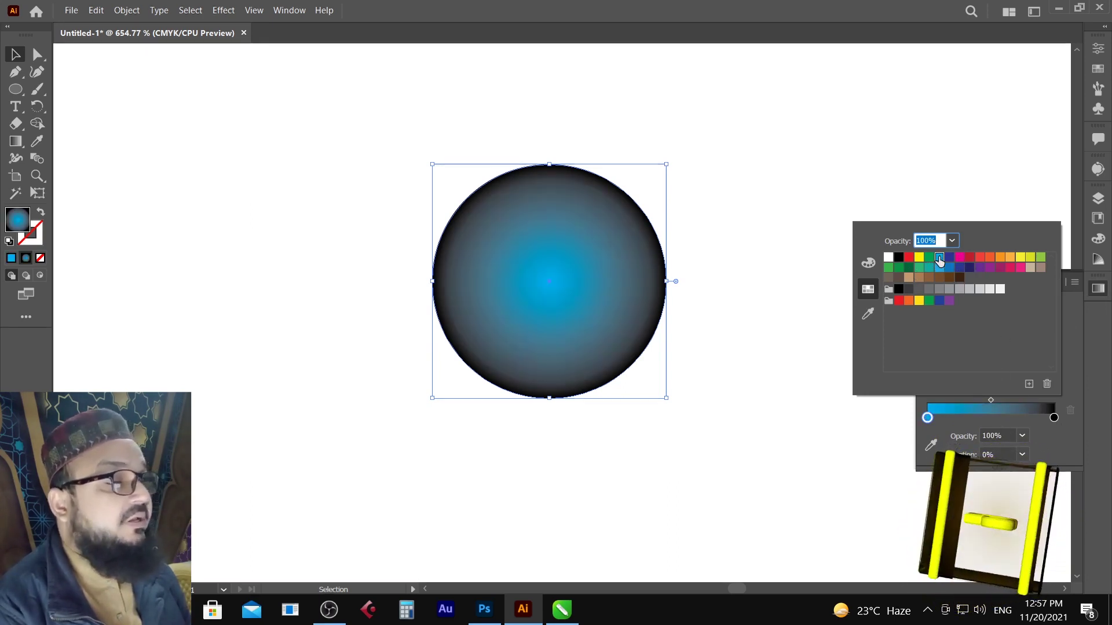
Recolor the black end stop of the radial gradient with the CMYK Blue swatch
left_click(1054, 418)
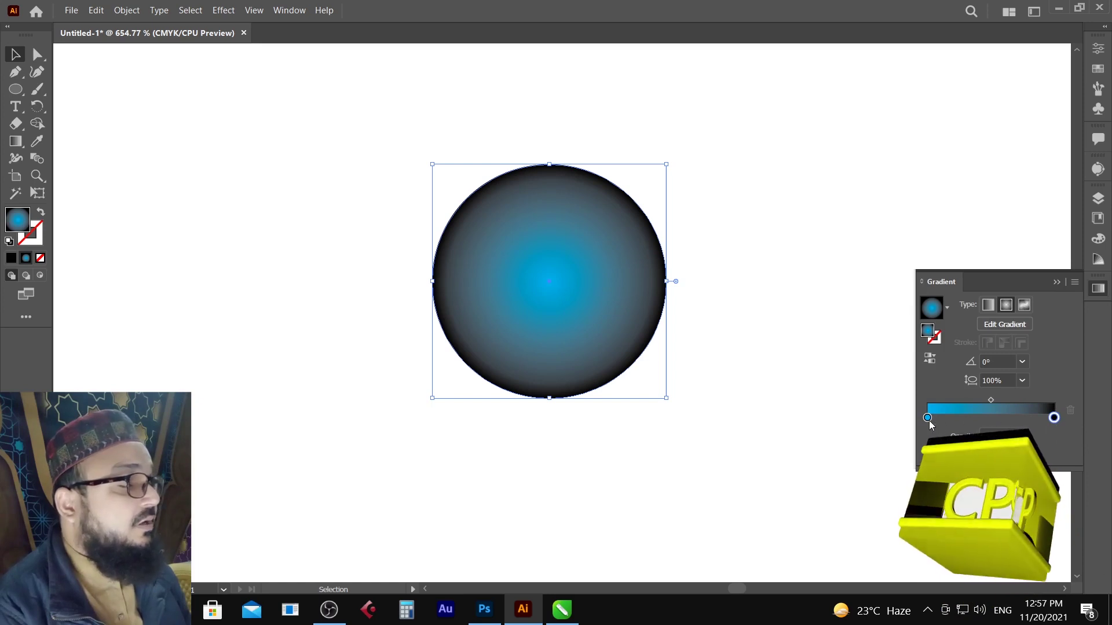
double_click(1054, 418)
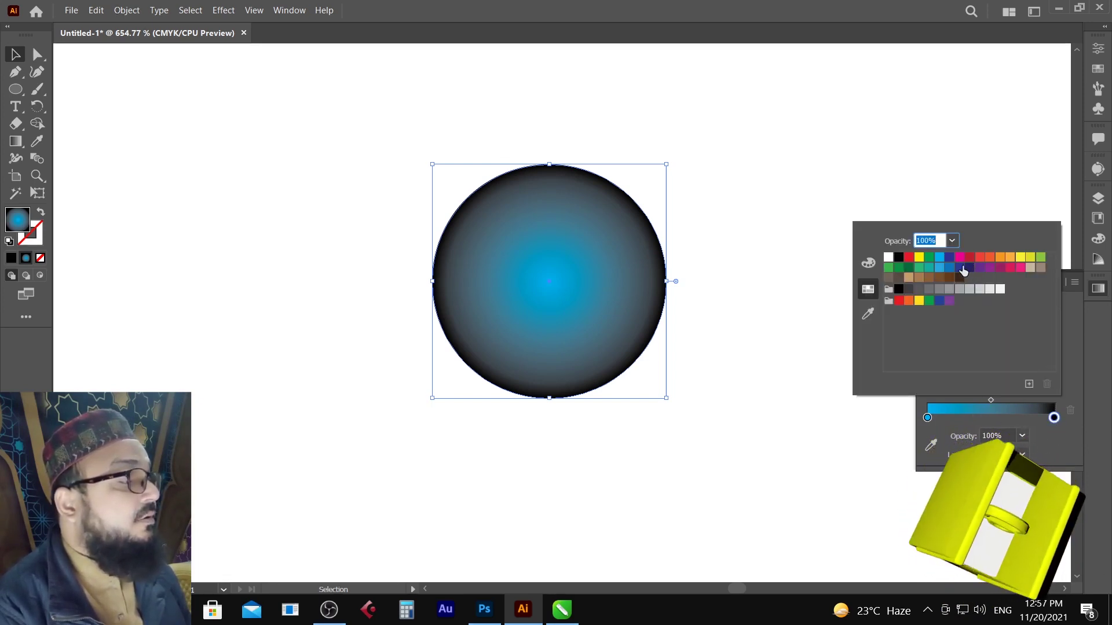
left_click(950, 259)
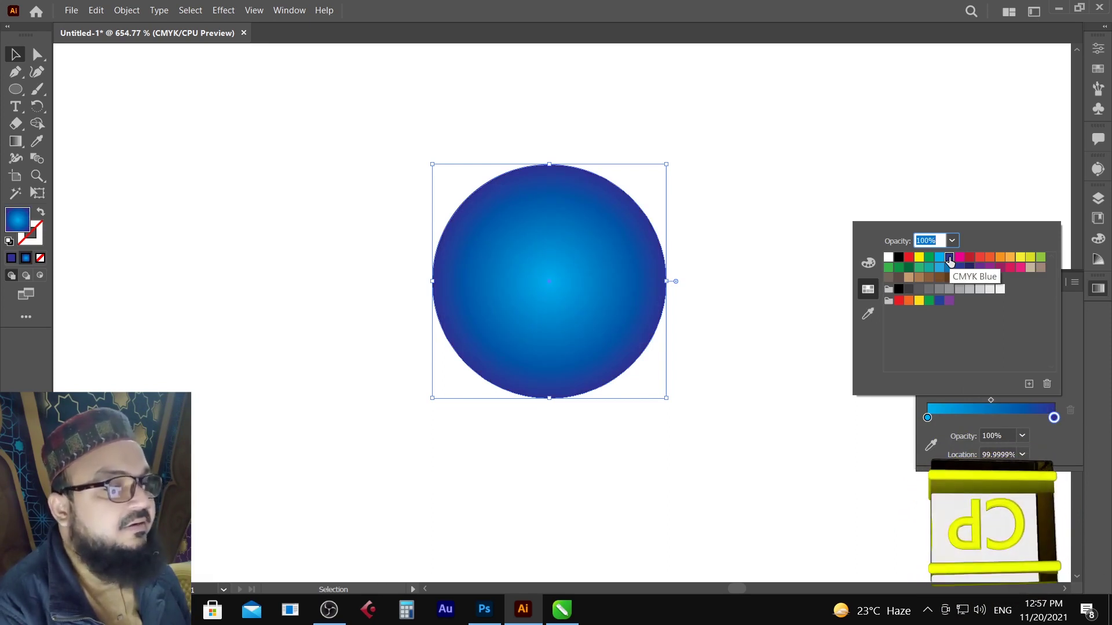
Add a middle stop at about 42% of the radial gradient and color it with the bright cyan swatch
left_click(980, 419)
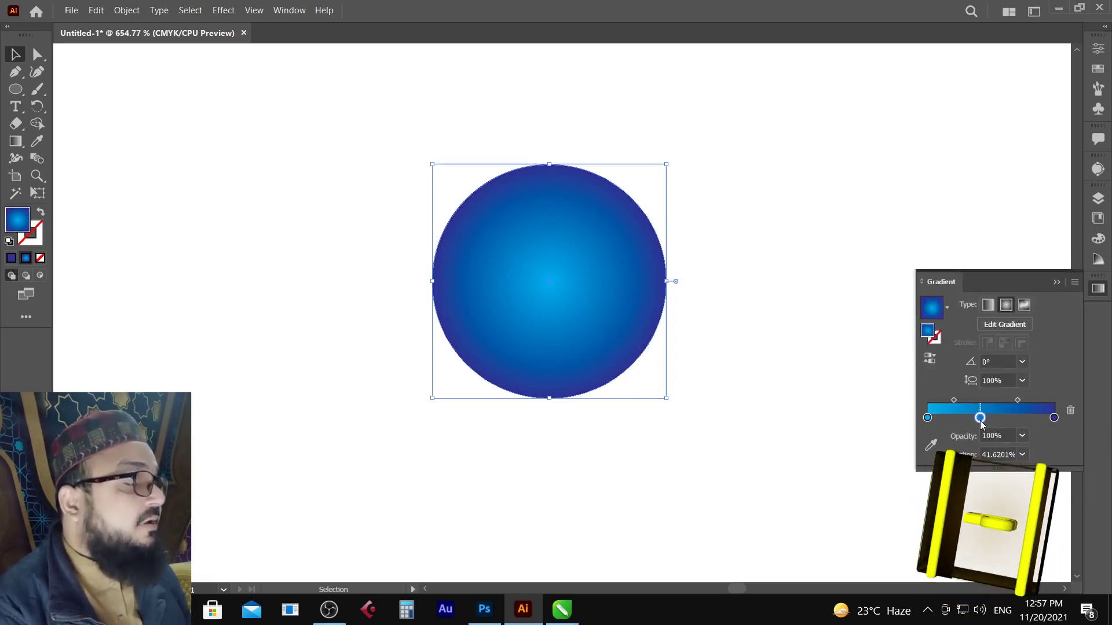
double_click(980, 420)
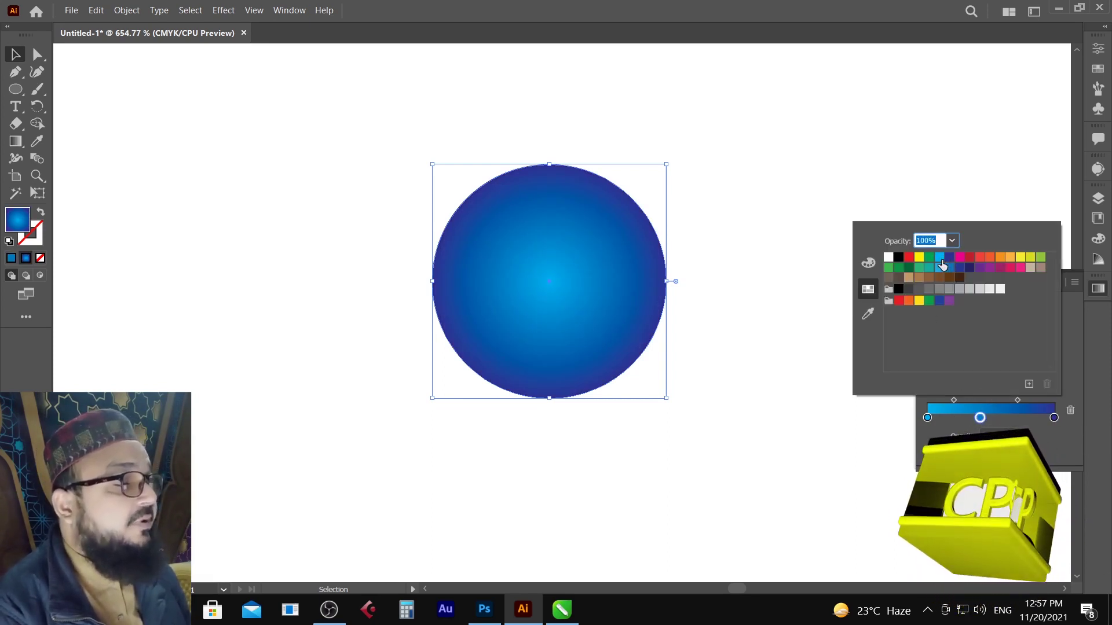
left_click(940, 258)
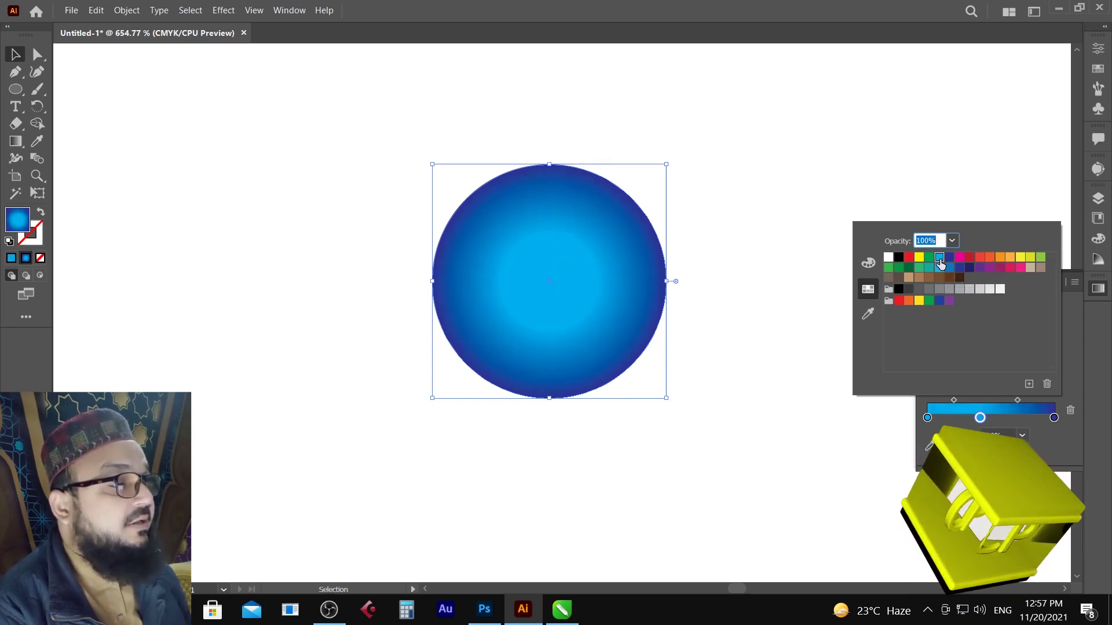
left_click(980, 420)
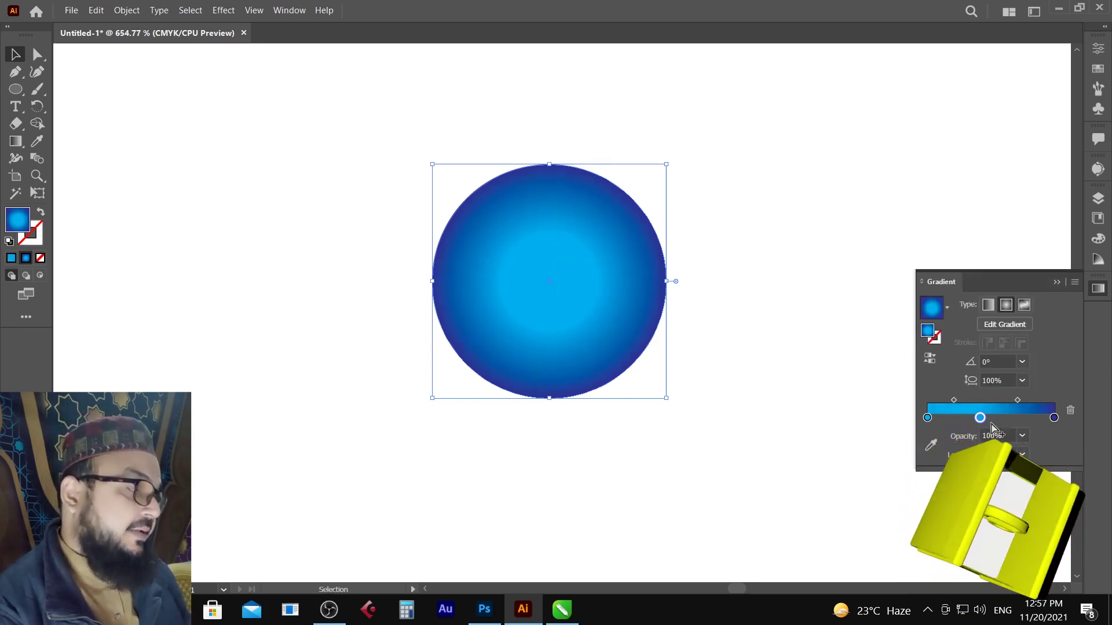
Lighten the gradient's starting stop by setting its cyan value to 45%
left_click(928, 418)
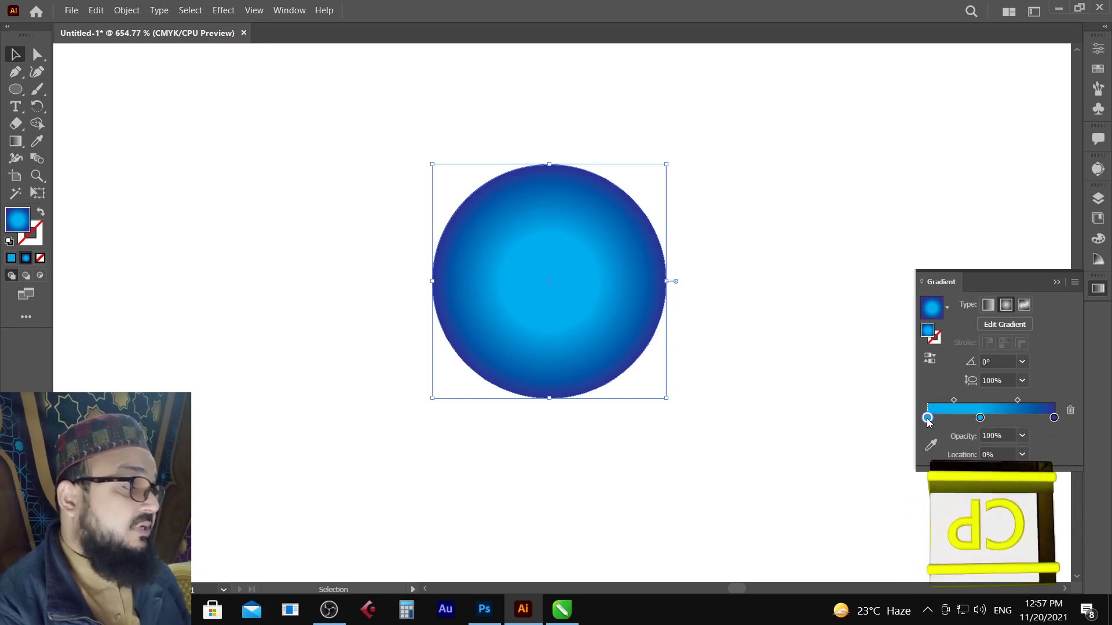
double_click(928, 417)
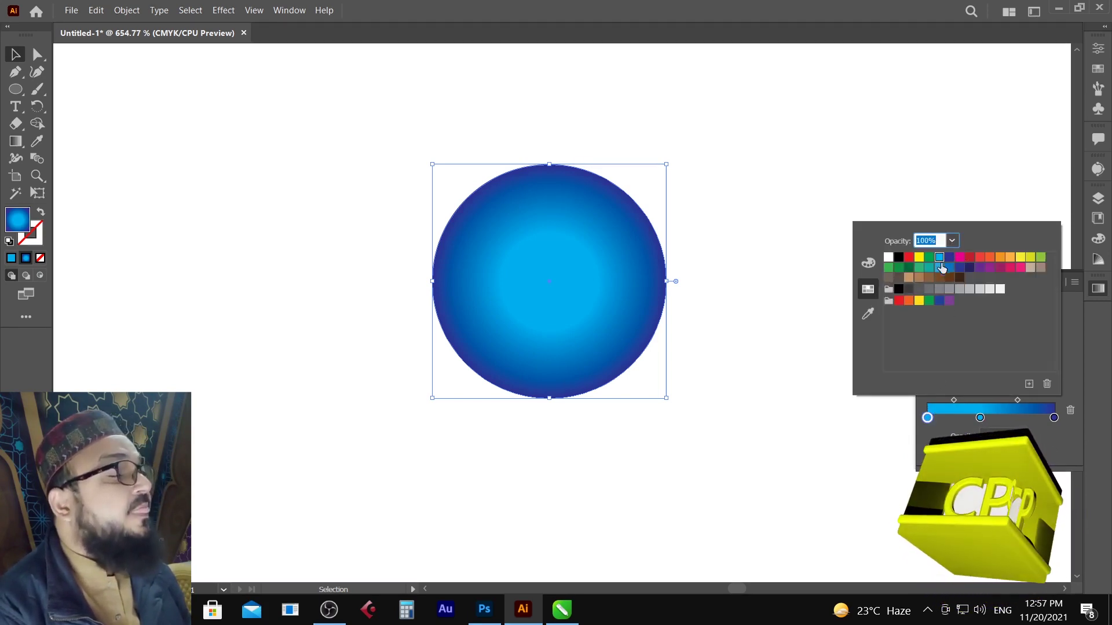
left_click(868, 263)
left_click_drag(1007, 269, 968, 269)
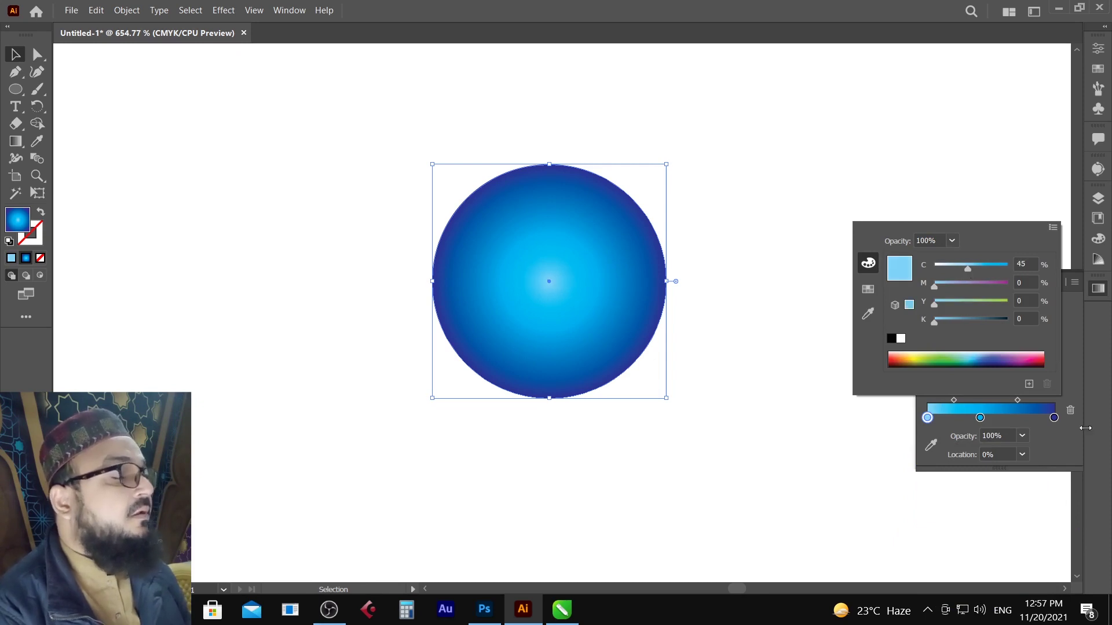
left_click(1075, 372)
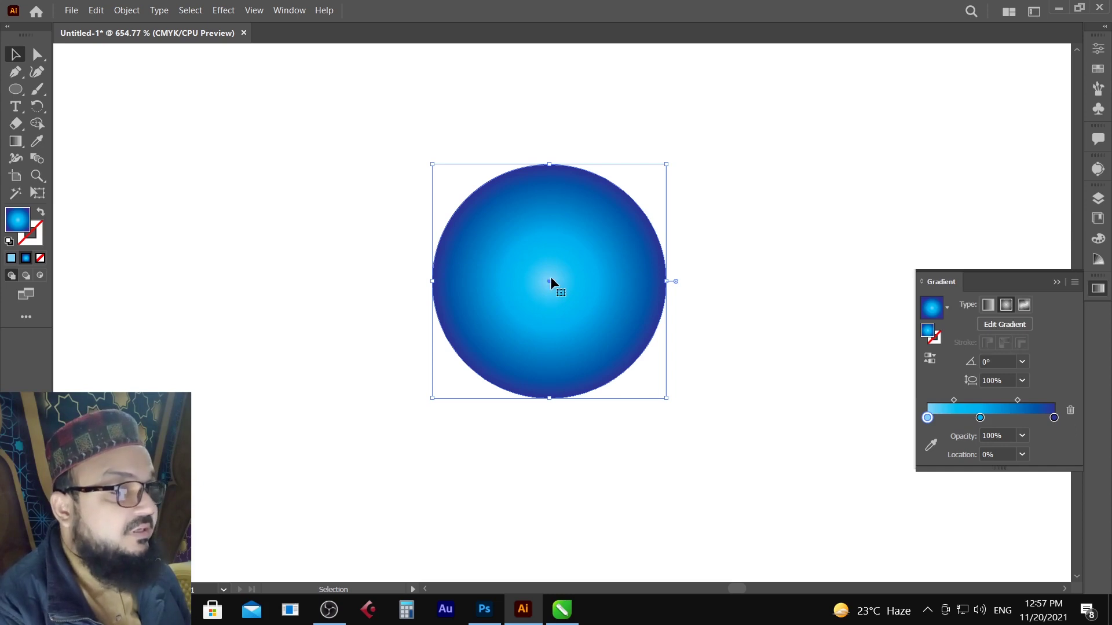
Redraw the radial gradient with the Gradient tool from the circle's lower left to its upper right, at about 43°
left_click(16, 142)
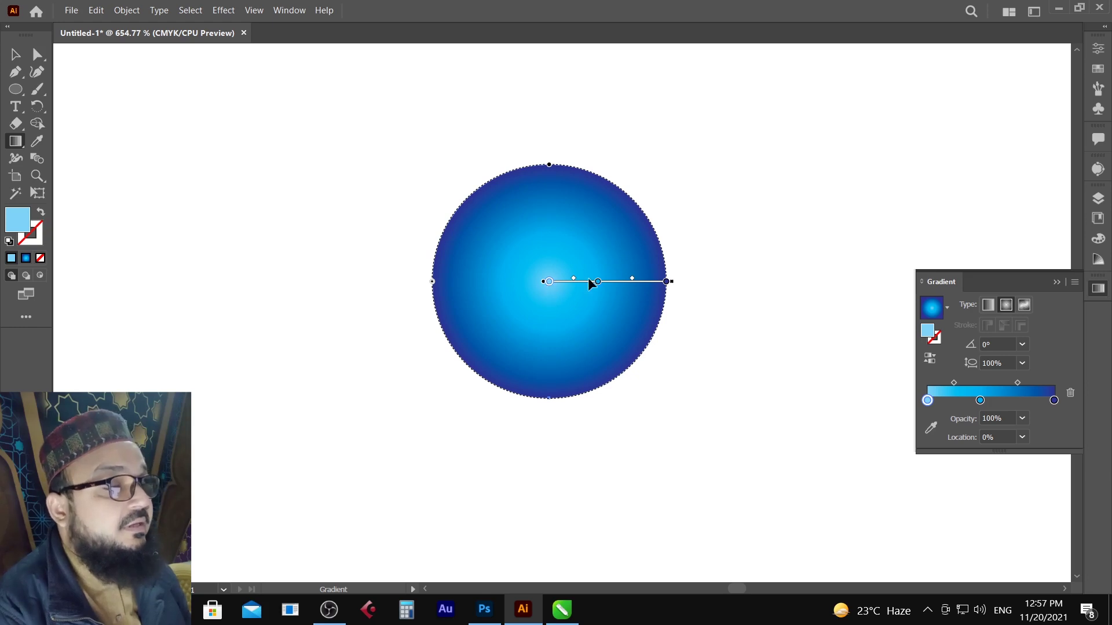
left_click_drag(494, 334, 606, 232)
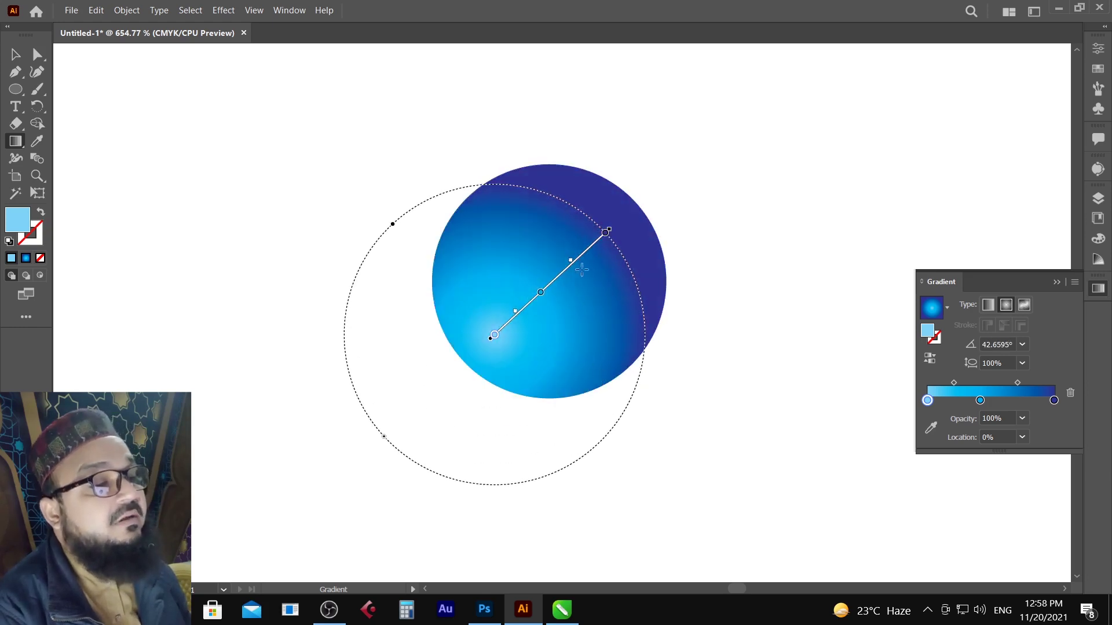
Redraw the blue circle's radial gradient from just below its center to the upper right, at about 53°, with the starting stop at 4.8614%
left_click_drag(534, 322, 590, 234)
mouse_move(516, 298)
left_mouse_down()
mouse_move(610, 179)
mouse_move(599, 197)
mouse_move(623, 222)
left_mouse_up()
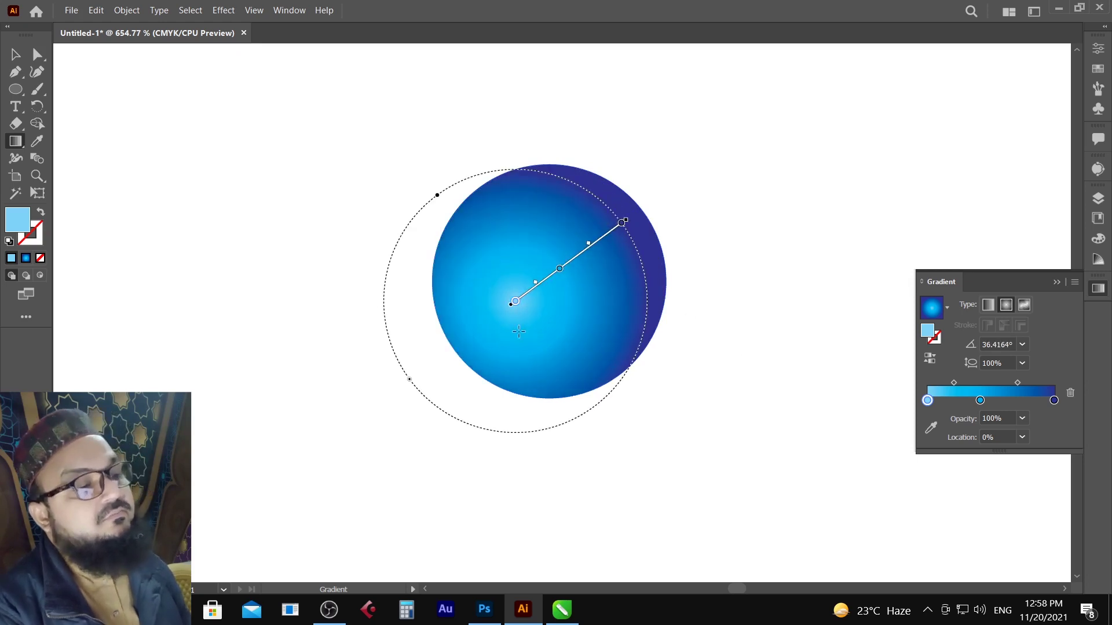
mouse_move(515, 302)
left_mouse_down()
mouse_move(527, 295)
mouse_move(509, 310)
mouse_move(566, 268)
mouse_move(606, 207)
left_mouse_up()
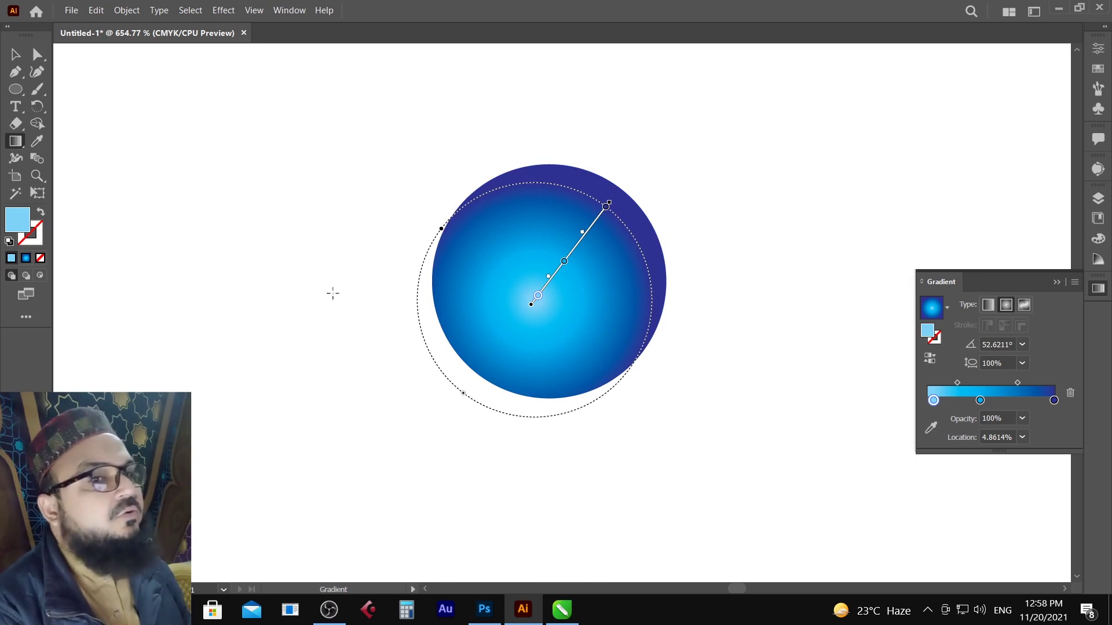
Duplicate the blue sphere to its left and give the copy a linear gradient with stops at about 0%, 33% and 91%
left_click(12, 57)
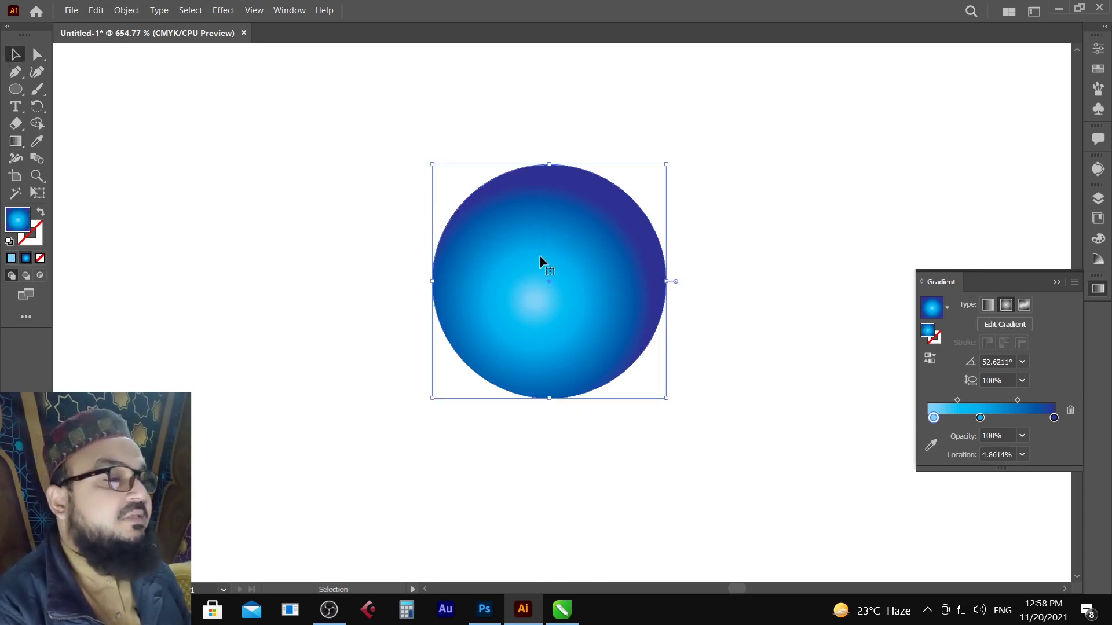
left_click_drag(539, 254, 335, 257)
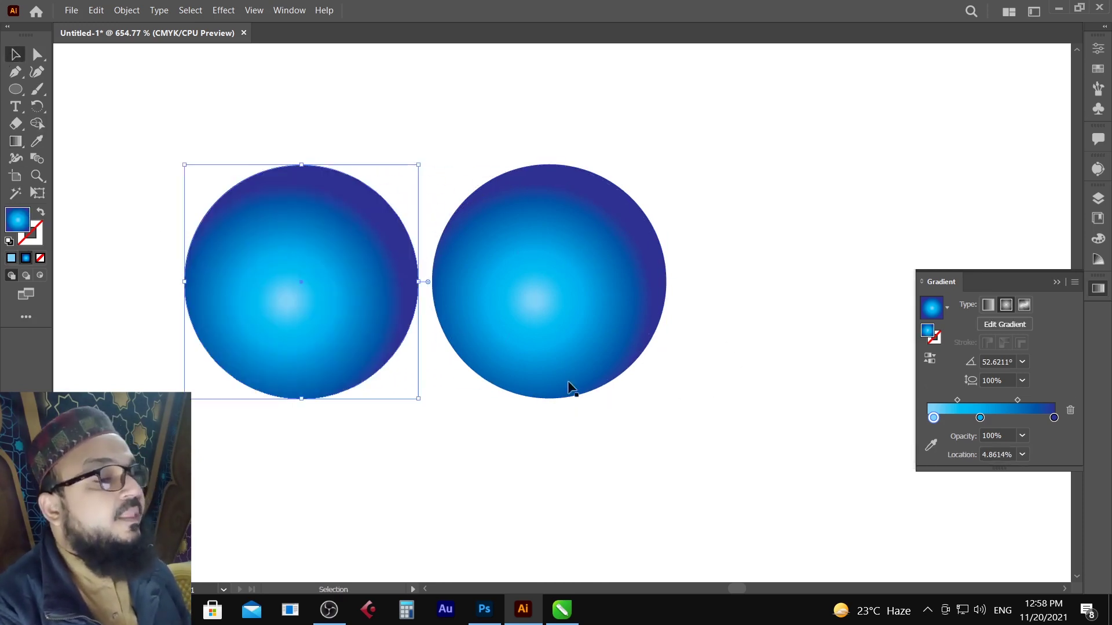
left_click(988, 305)
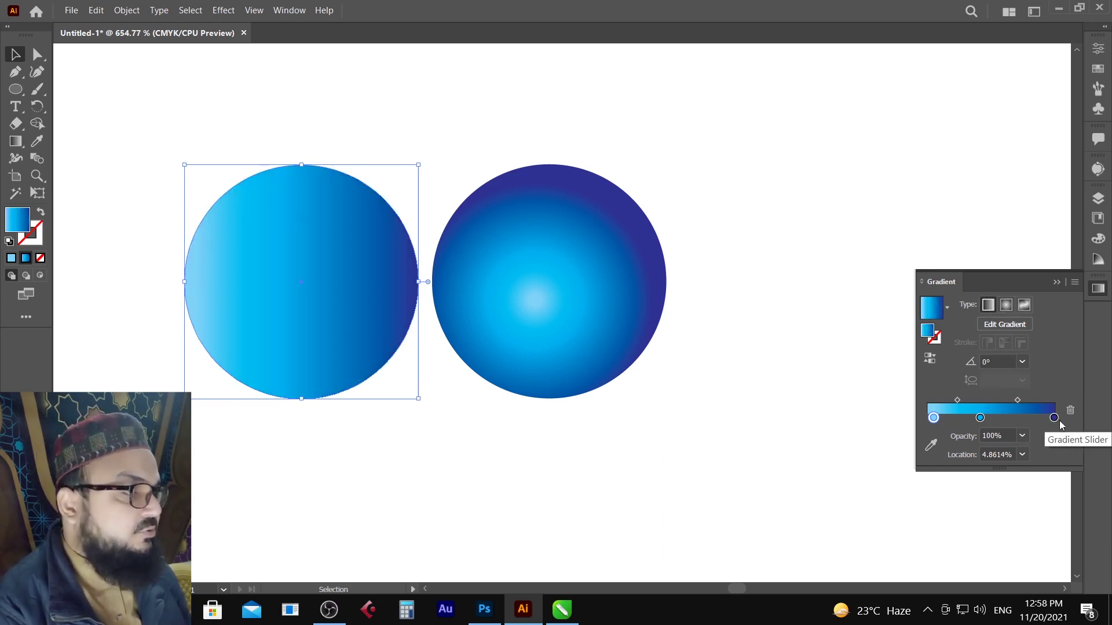
left_click_drag(1054, 417, 911, 417)
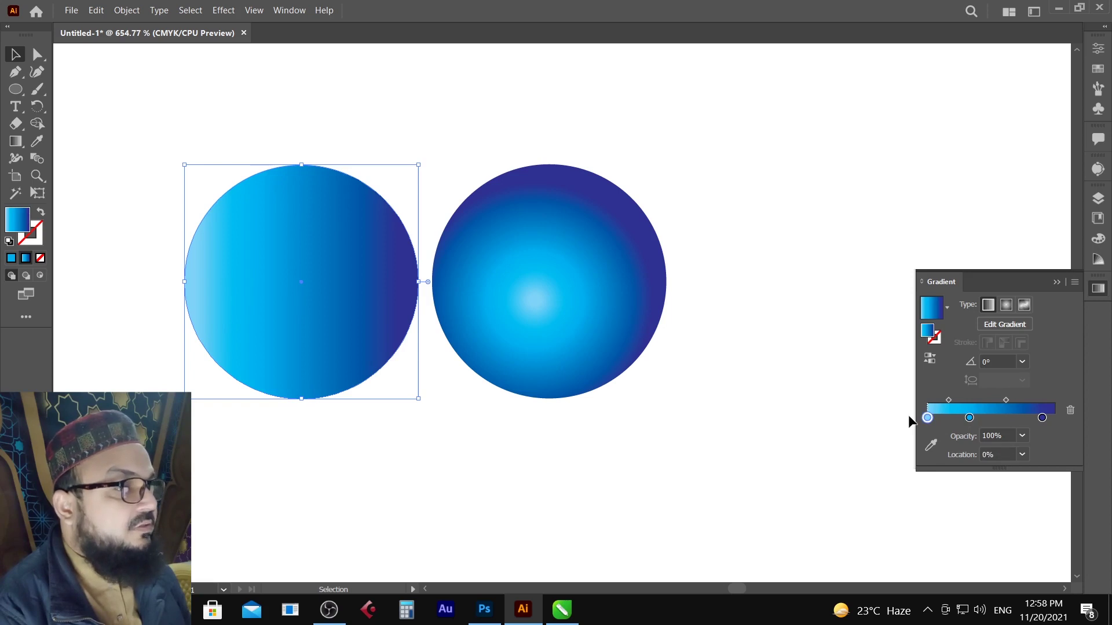
Recolor the copy's end gradient stop orange from the color spectrum, at about C 13, M 72, Y 100, K 2
double_click(1042, 418)
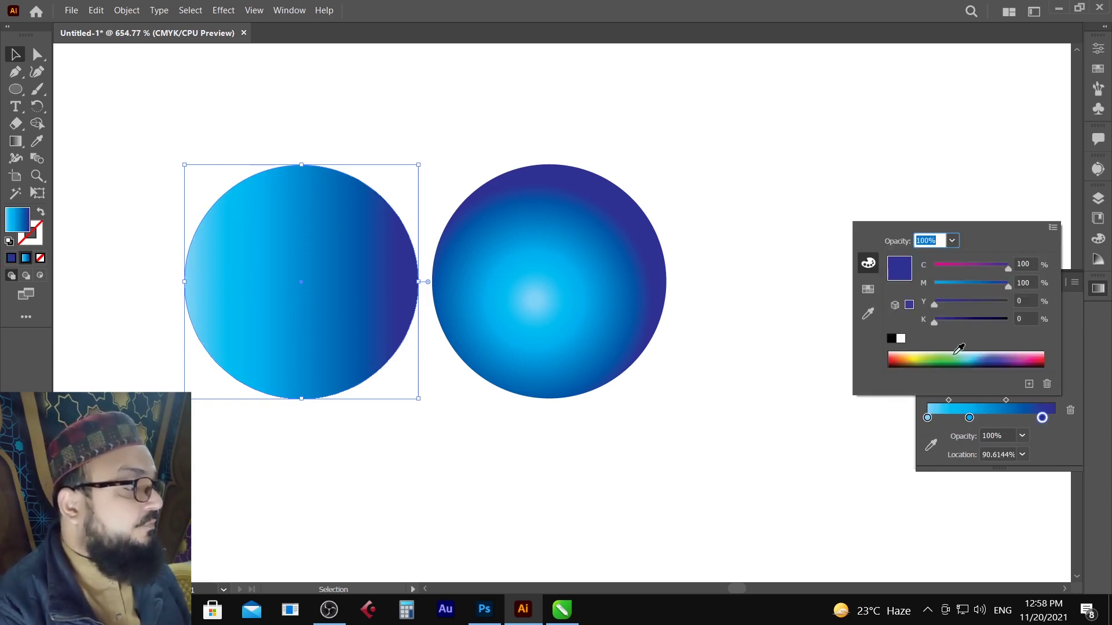
left_click(903, 356)
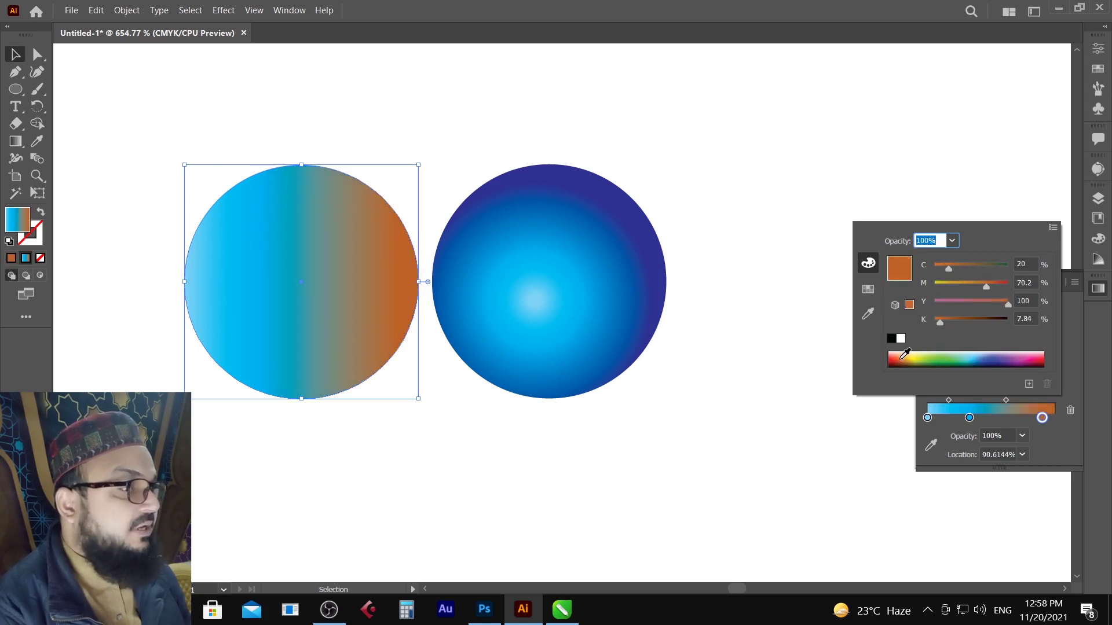
left_click(904, 355)
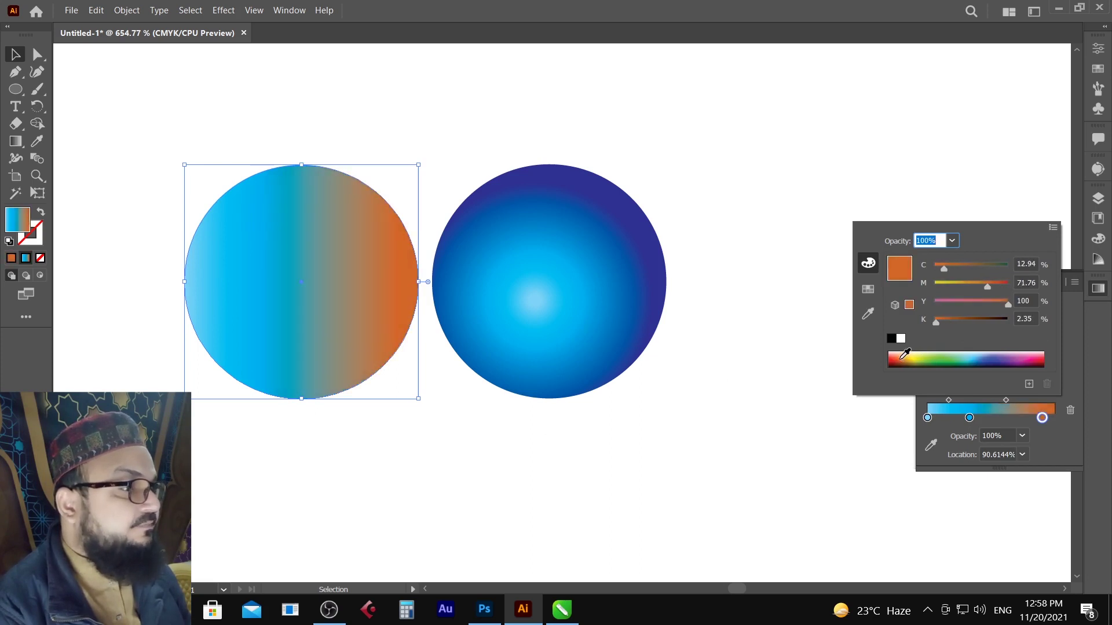
Recolor the copy's middle gradient stop green from the color spectrum, at about C 70, M 0, Y 100, K 0
double_click(969, 417)
left_click(926, 356)
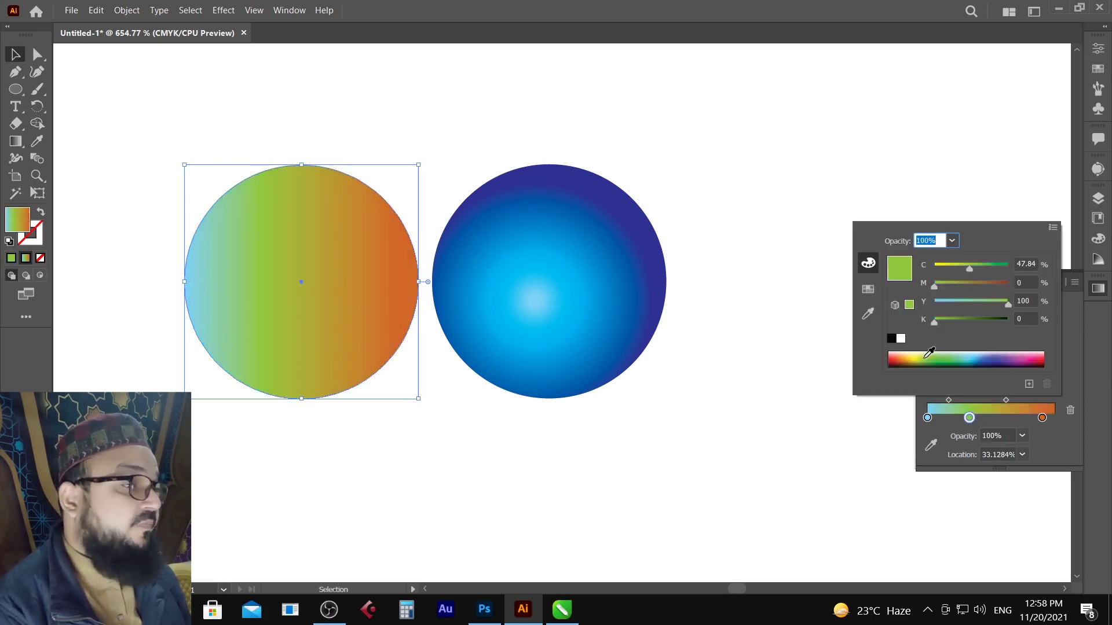
left_click(934, 356)
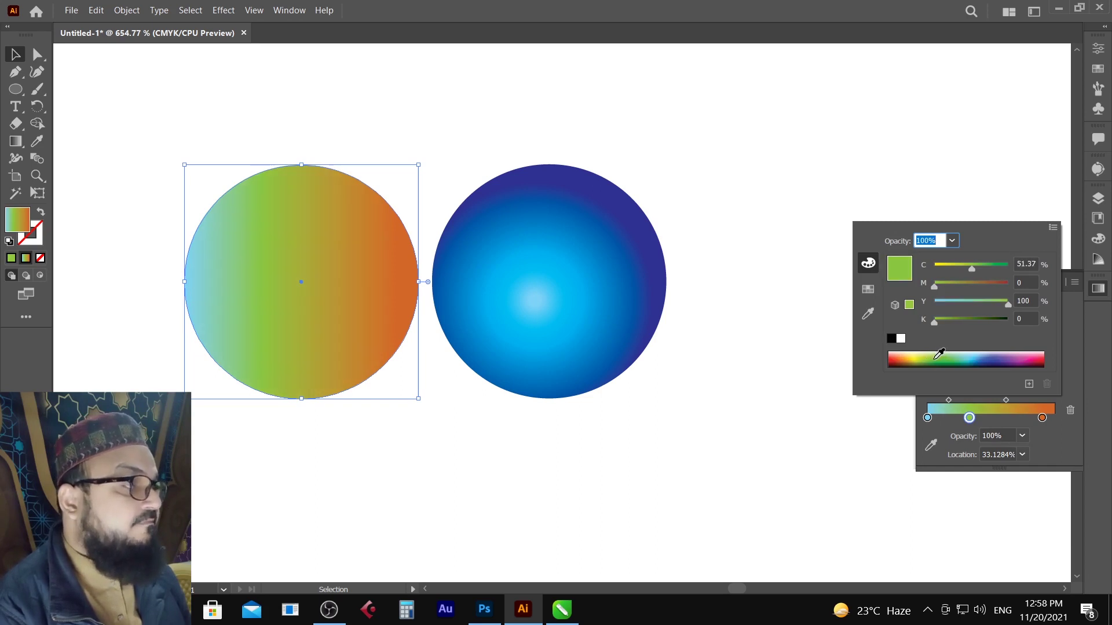
left_click(938, 356)
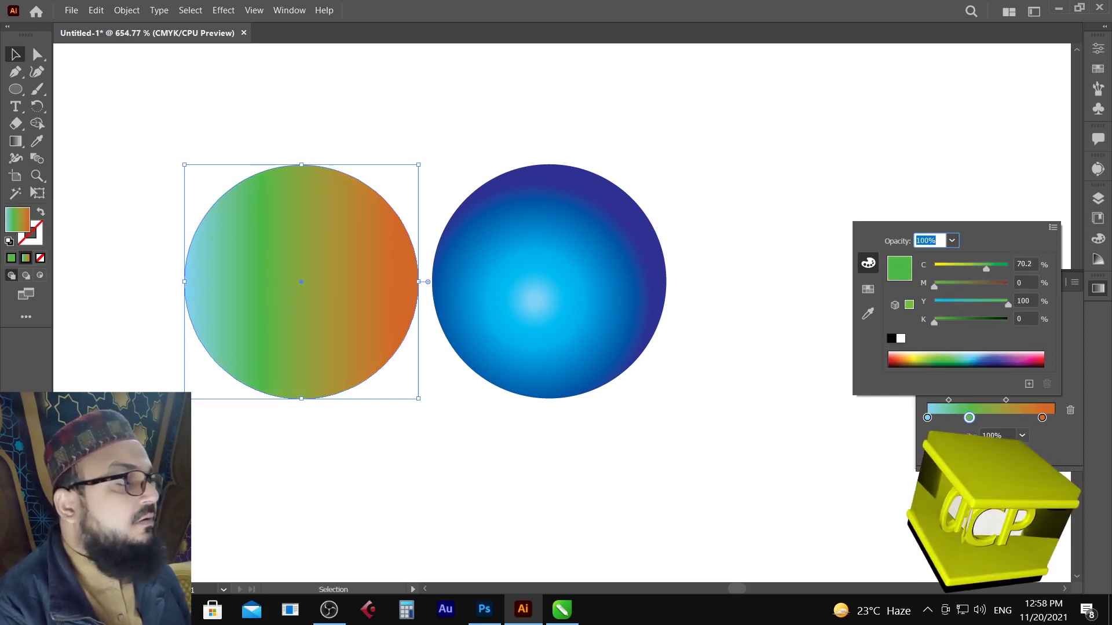
Recolor the copy's starting gradient stop yellow from the color spectrum, at about C 9, M 0, Y 96, K 0
left_click(927, 418)
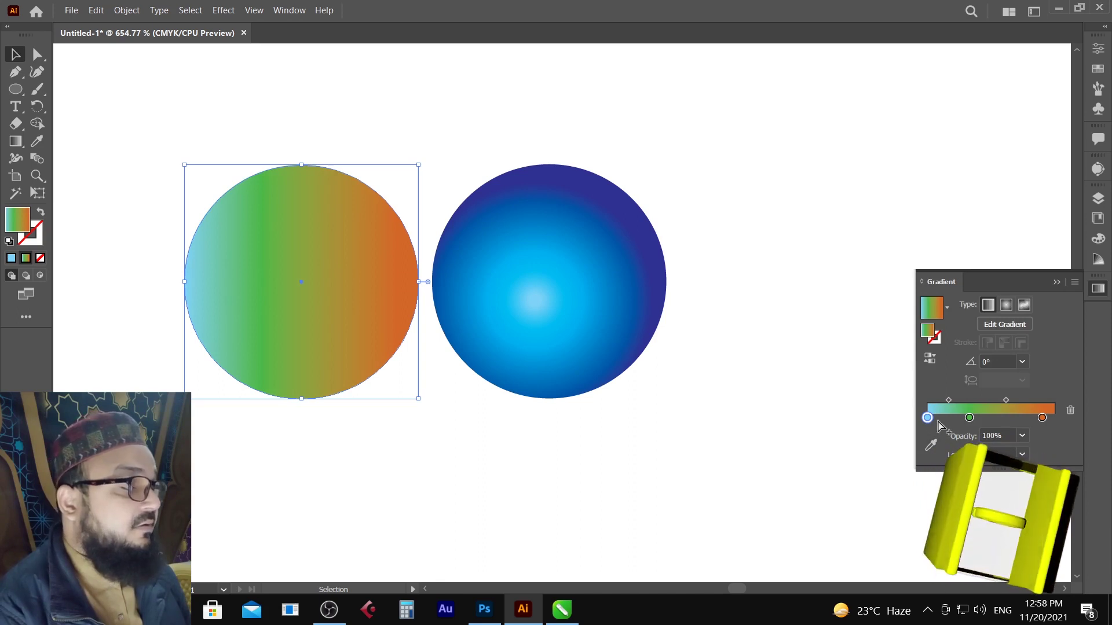
double_click(927, 417)
left_click(917, 352)
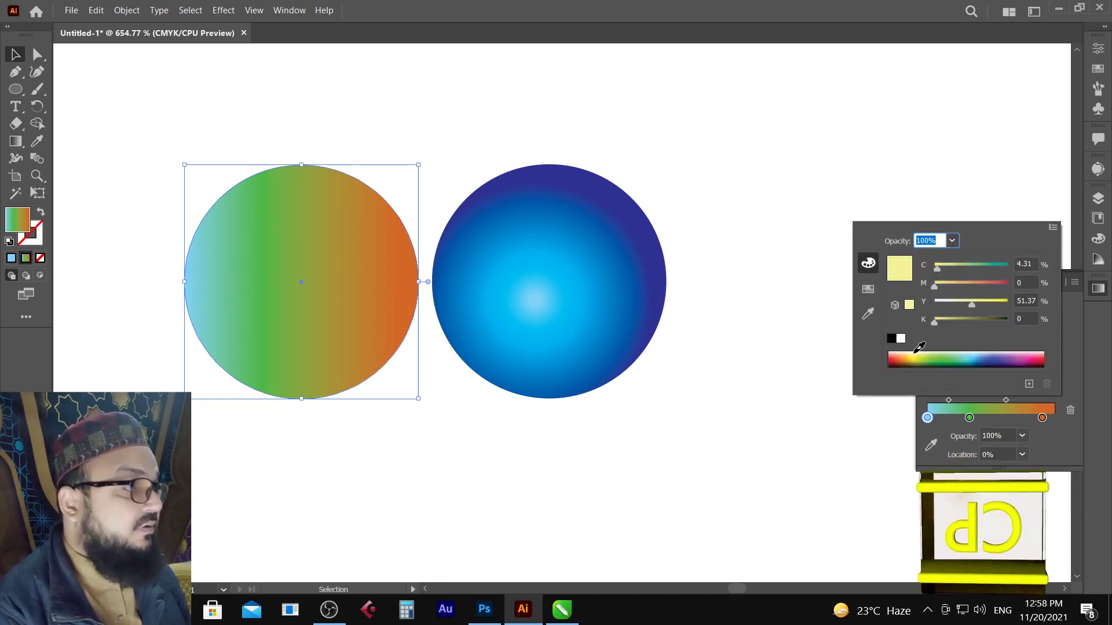
left_click(917, 357)
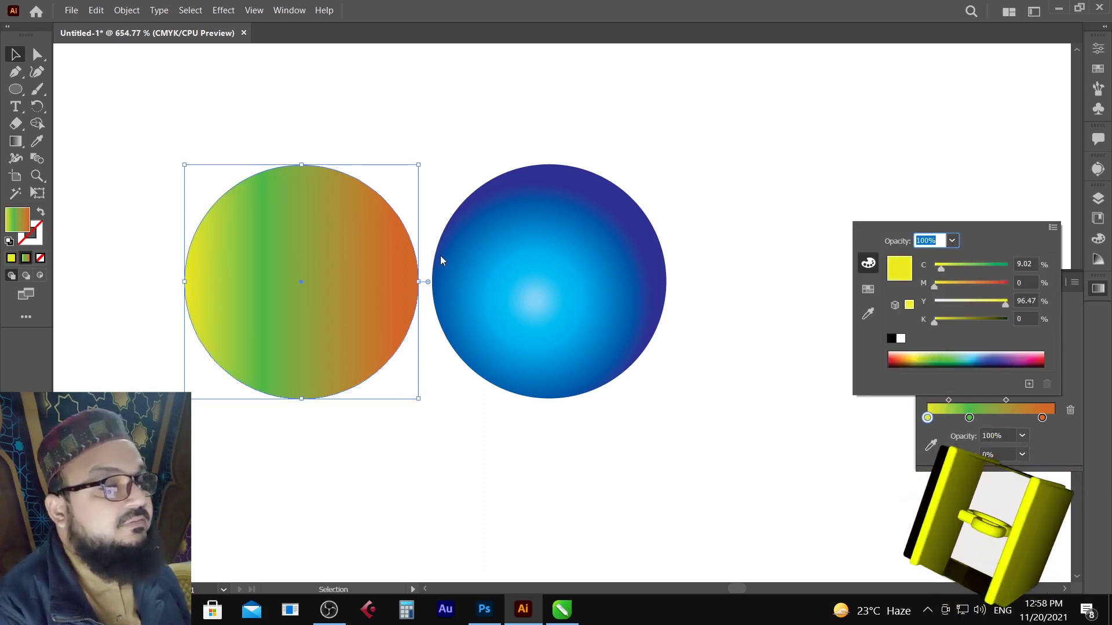
left_click(614, 16)
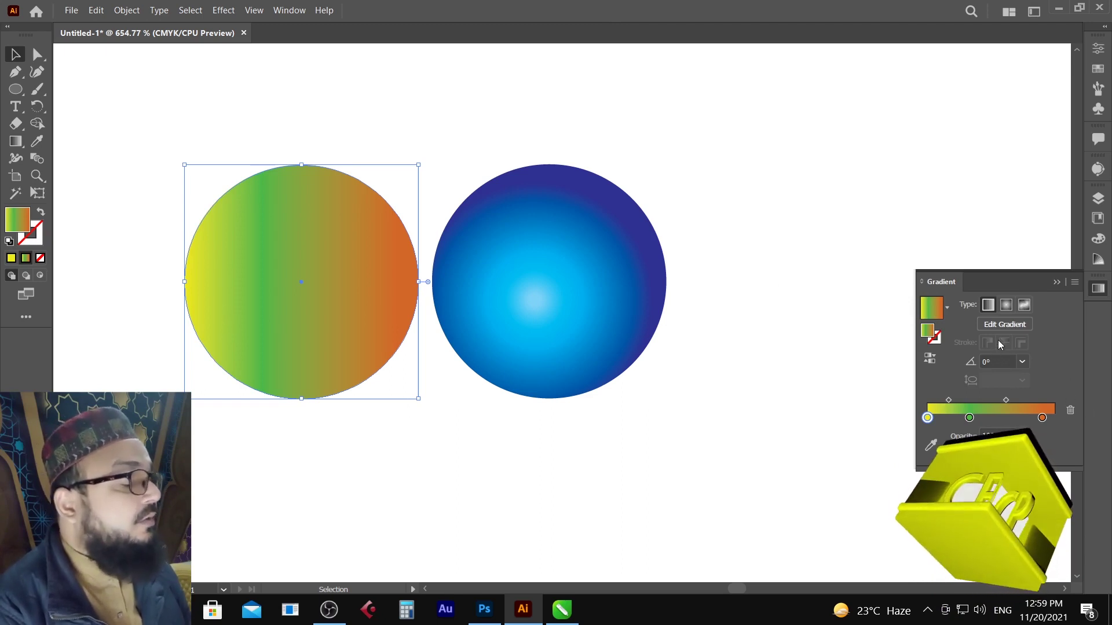
Make the multicolored gradient radial and redraw it with the Gradient tool from the circle's lower left to its upper right, at about 56°
left_click(1004, 307)
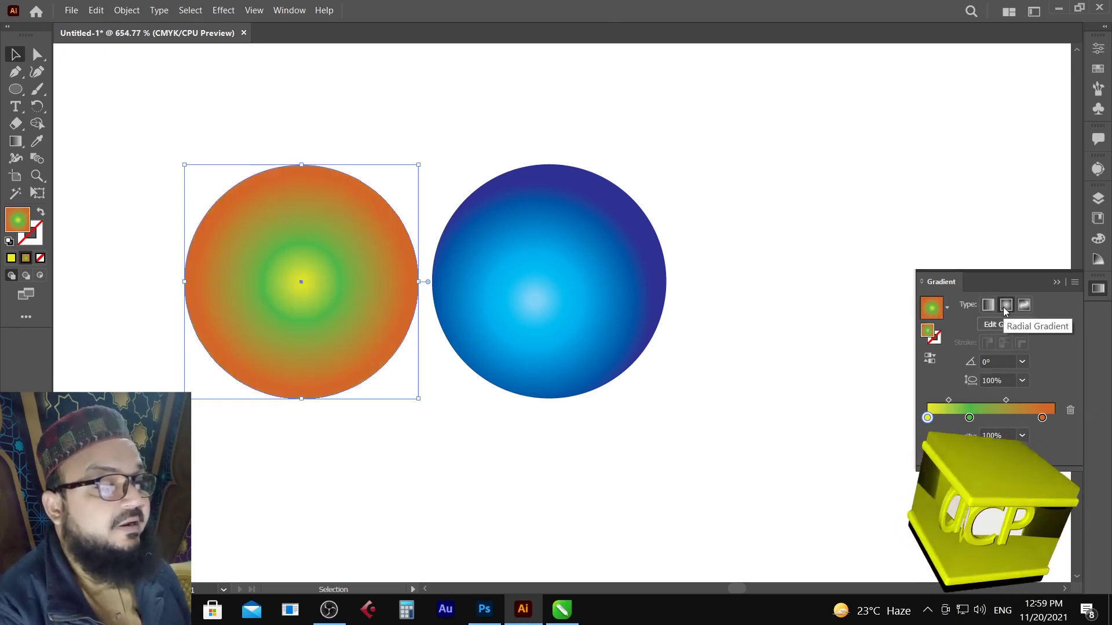
left_click(24, 146)
left_click_drag(256, 327, 365, 216)
left_click_drag(280, 325, 362, 207)
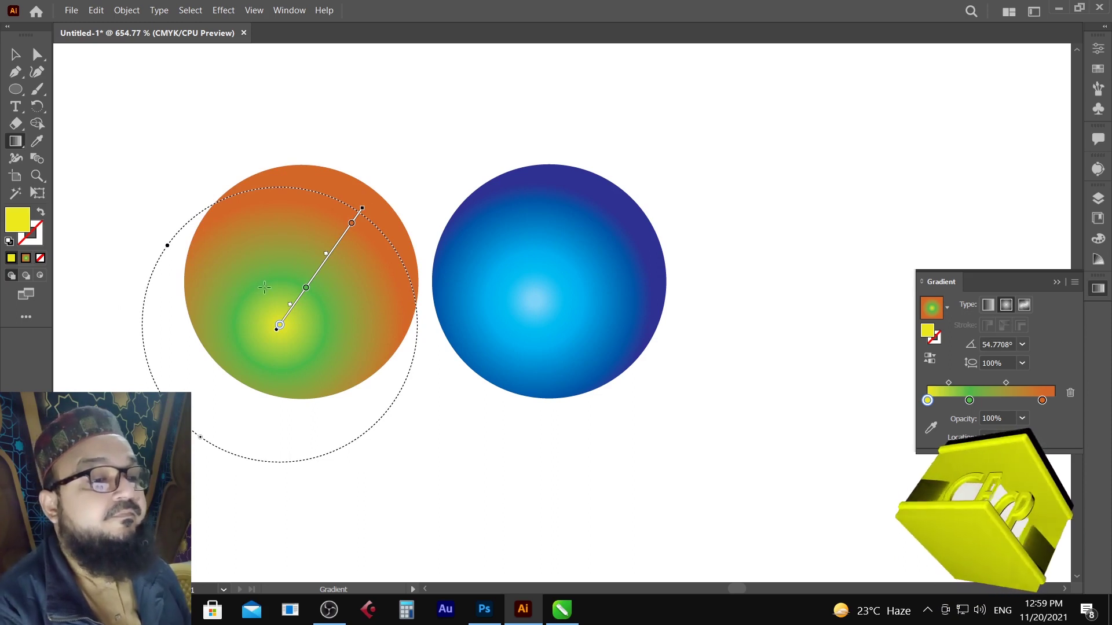
left_click_drag(264, 288, 347, 187)
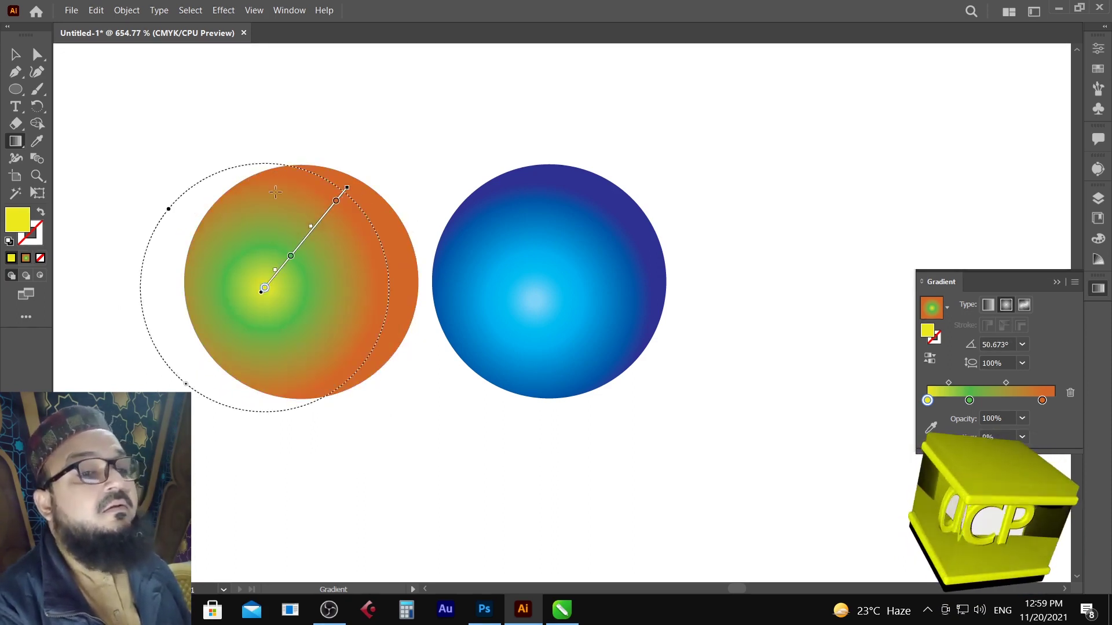
left_click_drag(267, 345, 365, 195)
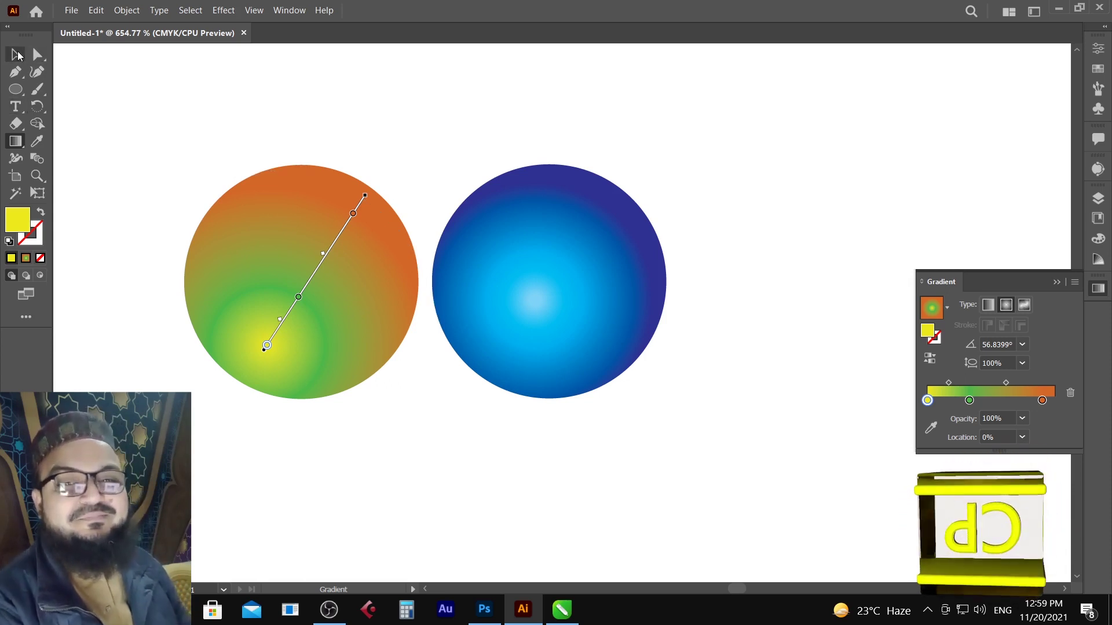
left_click(17, 55)
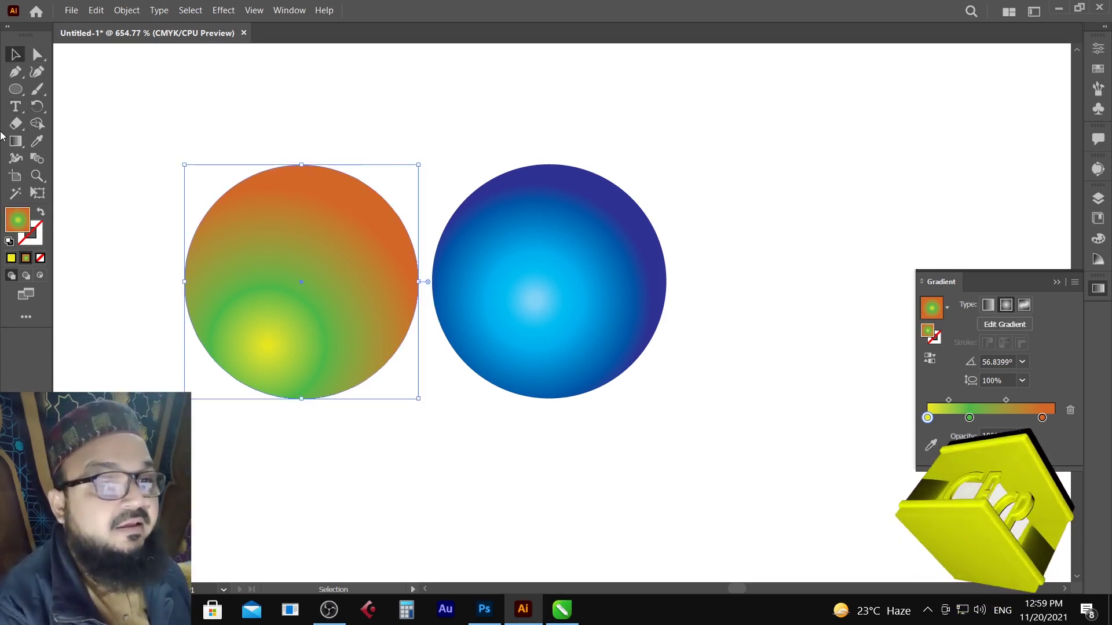
left_click(16, 140)
left_click_drag(271, 308, 351, 189)
left_click(17, 54)
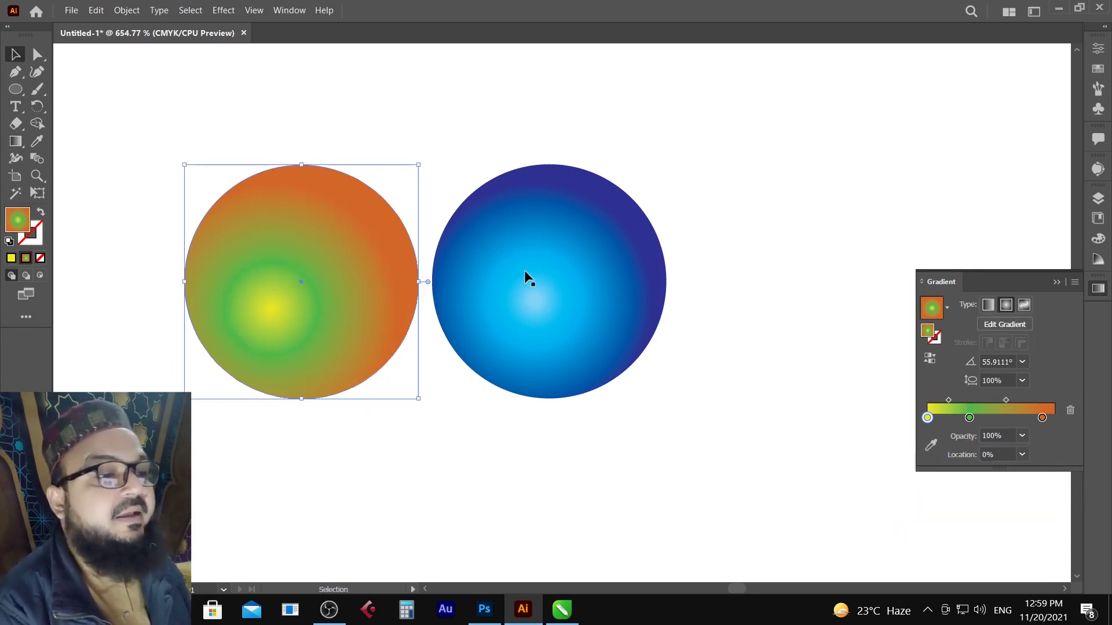
Duplicate the orange-green and blue spheres together directly below the originals
left_click(565, 219, "shift")
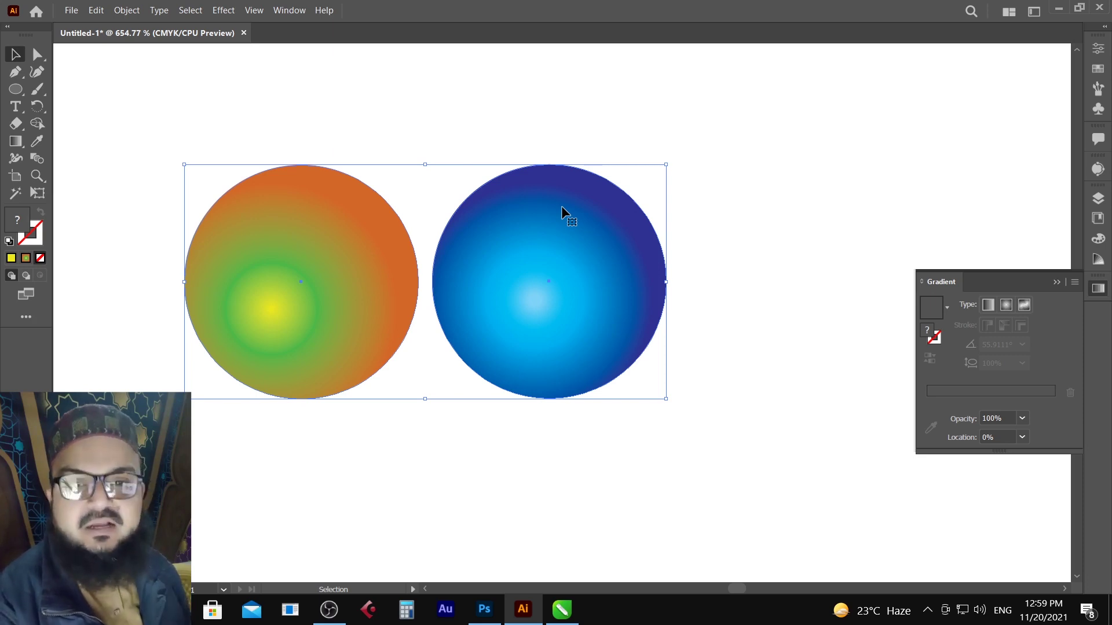
left_click_drag(565, 205, 576, 454)
left_click_drag(727, 246, 398, 315)
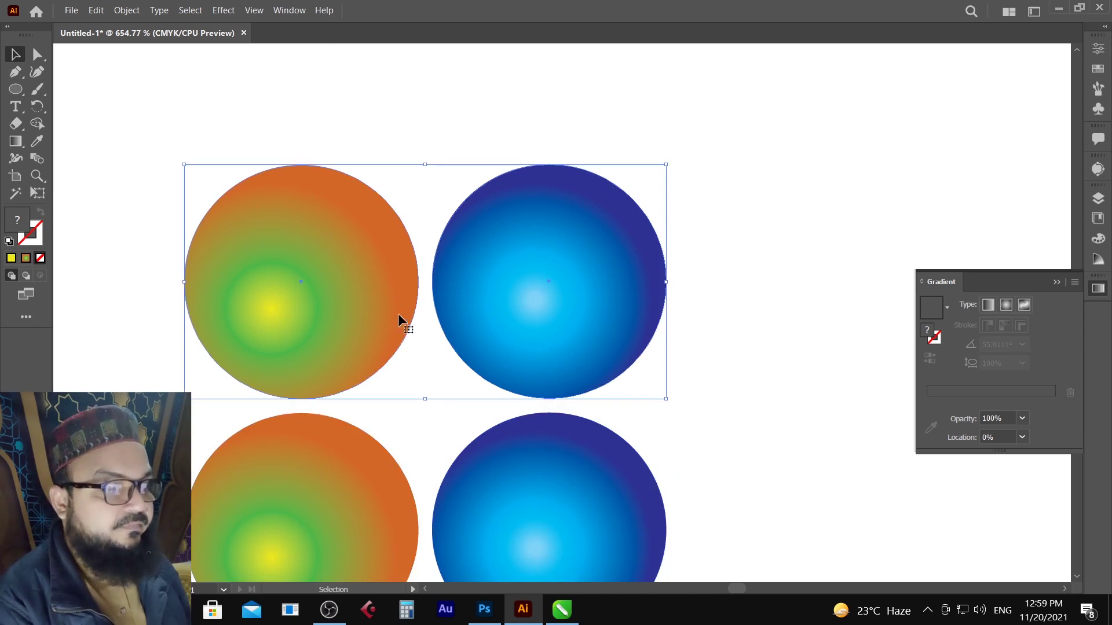
Select all four spheres and move them off the artboard onto the empty canvas on its left side
key("z")
left_click(464, 317, "alt")
left_click(467, 322, "alt")
left_click(467, 326, "alt")
left_click(611, 363, "alt")
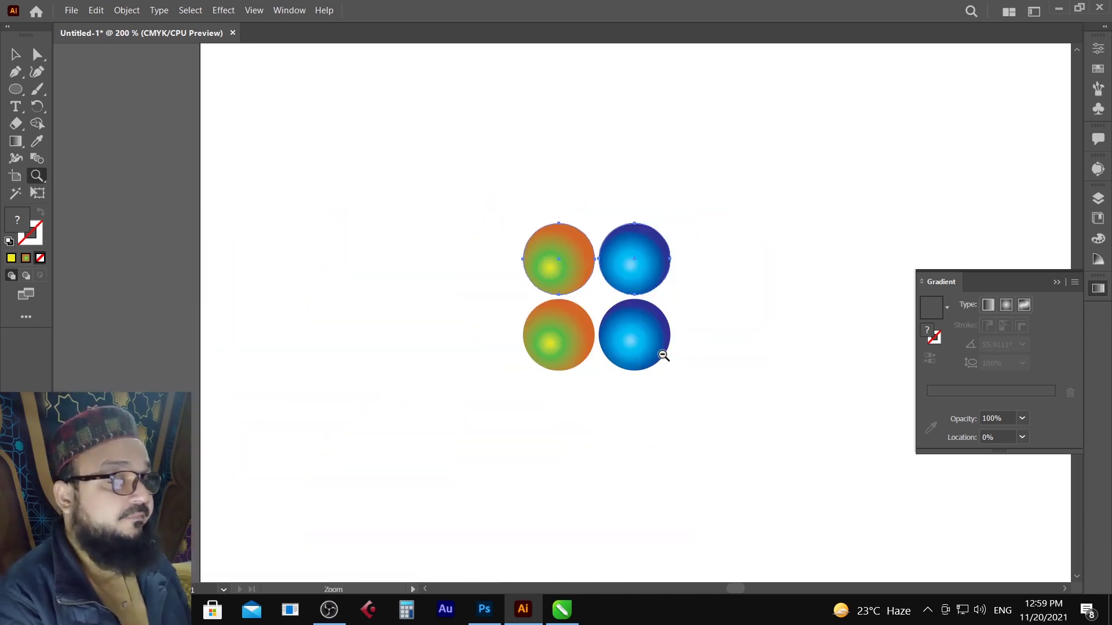
key("v")
left_click_drag(708, 256, 475, 409)
left_click_drag(616, 340, 118, 289)
left_click_drag(236, 392, 346, 334)
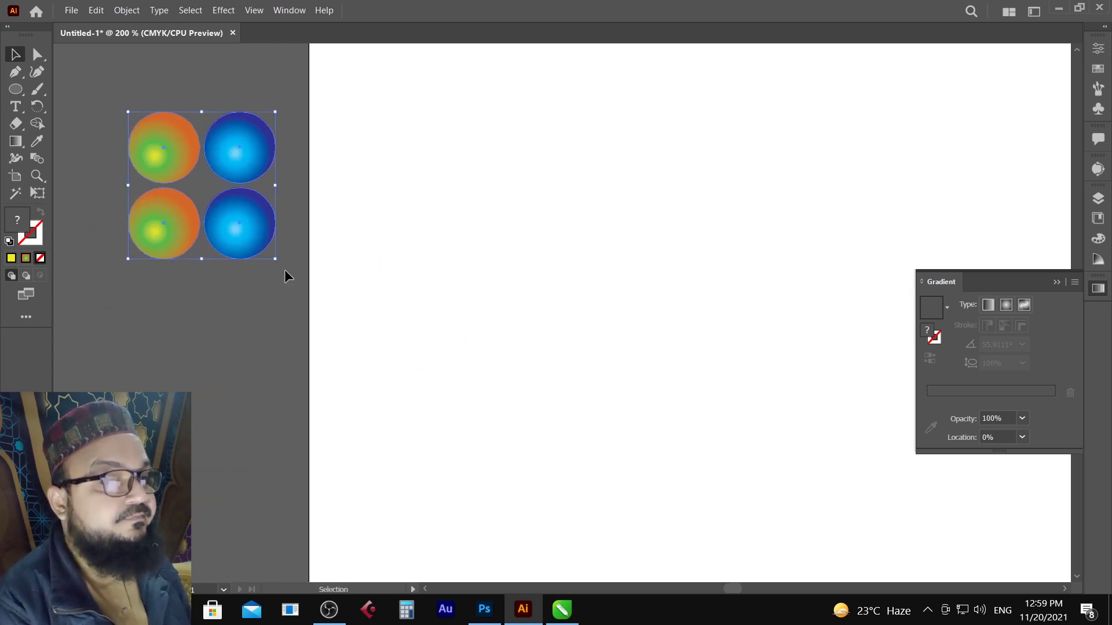
Move the lower blue sphere beneath the lower orange-green sphere
left_click(283, 269)
left_click_drag(248, 226, 176, 304)
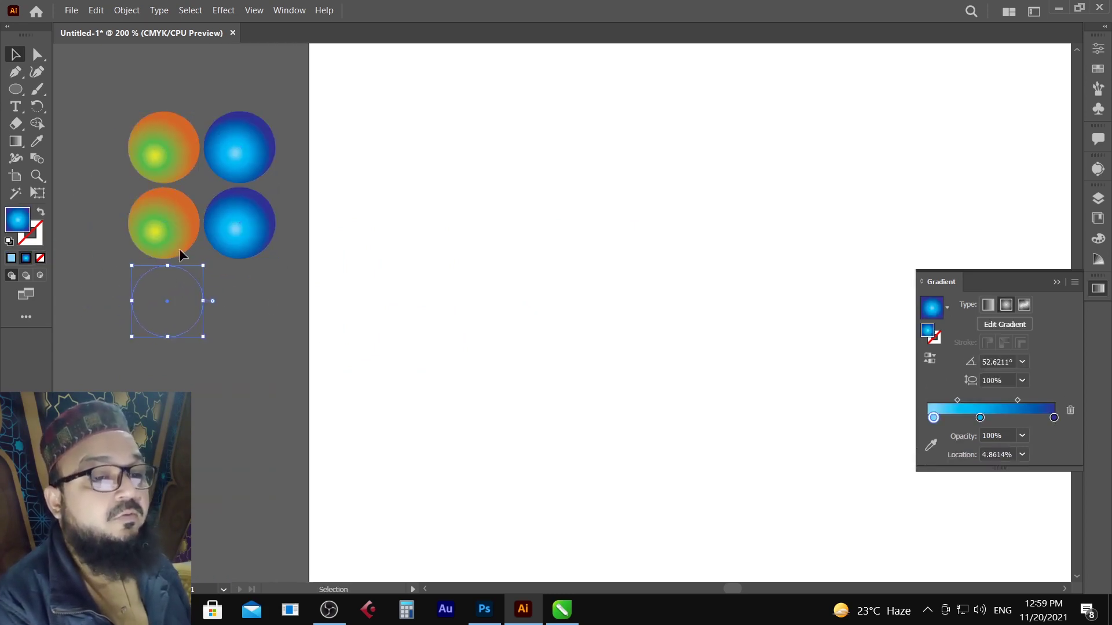
left_click(180, 250, "shift")
left_click(127, 9)
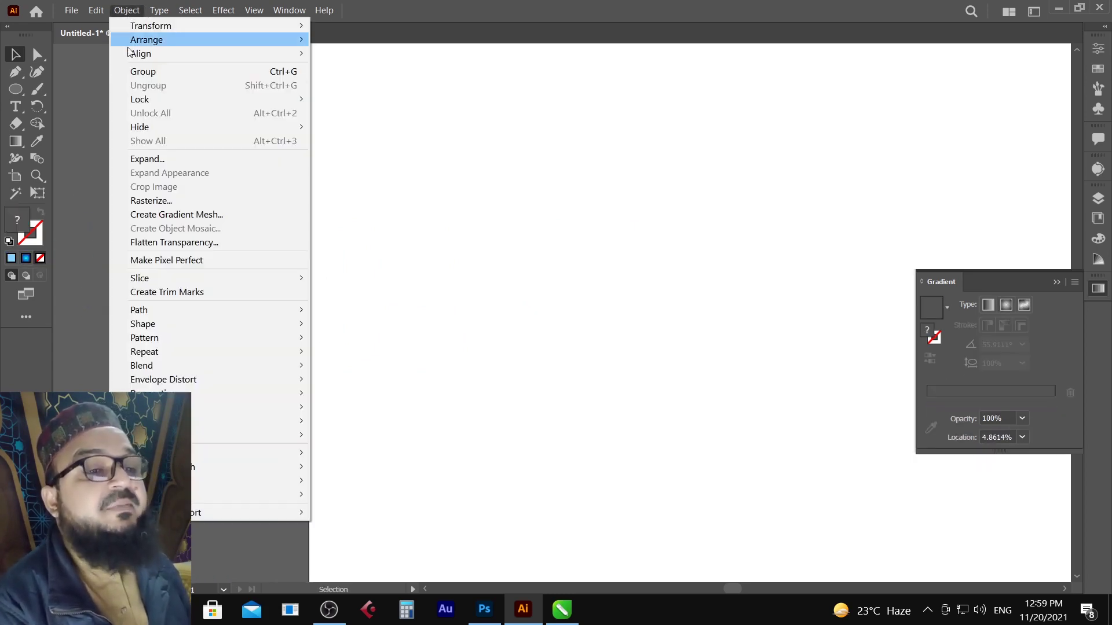
left_click(162, 158)
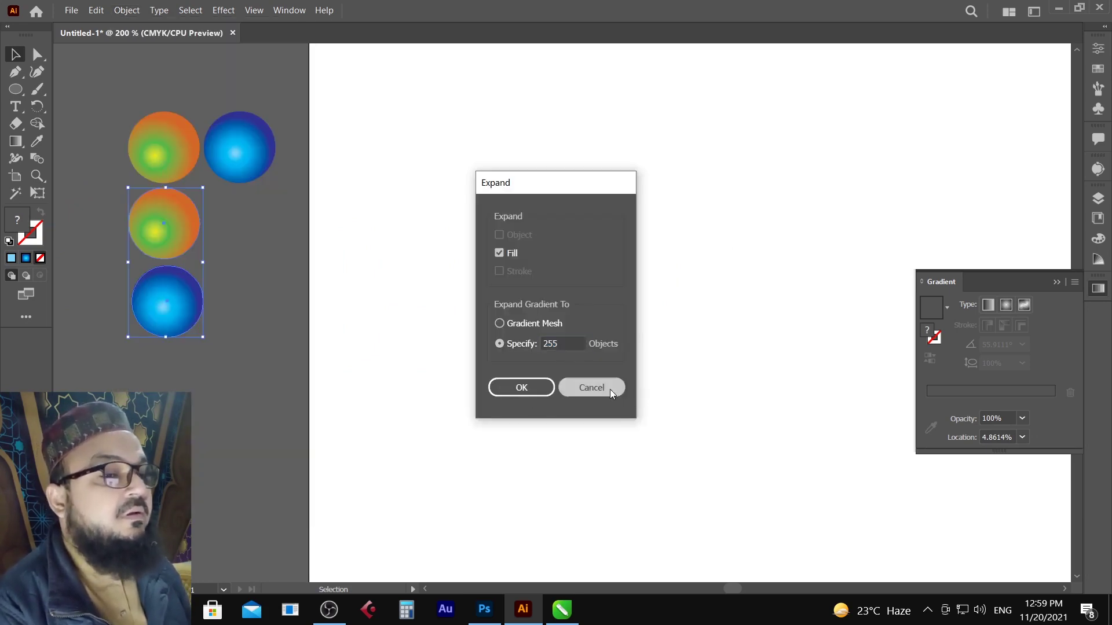
left_click(610, 389)
Expand the fill of the lower orange-green sphere into 255 objects
left_click(200, 312)
left_click(189, 204)
left_click(131, 13)
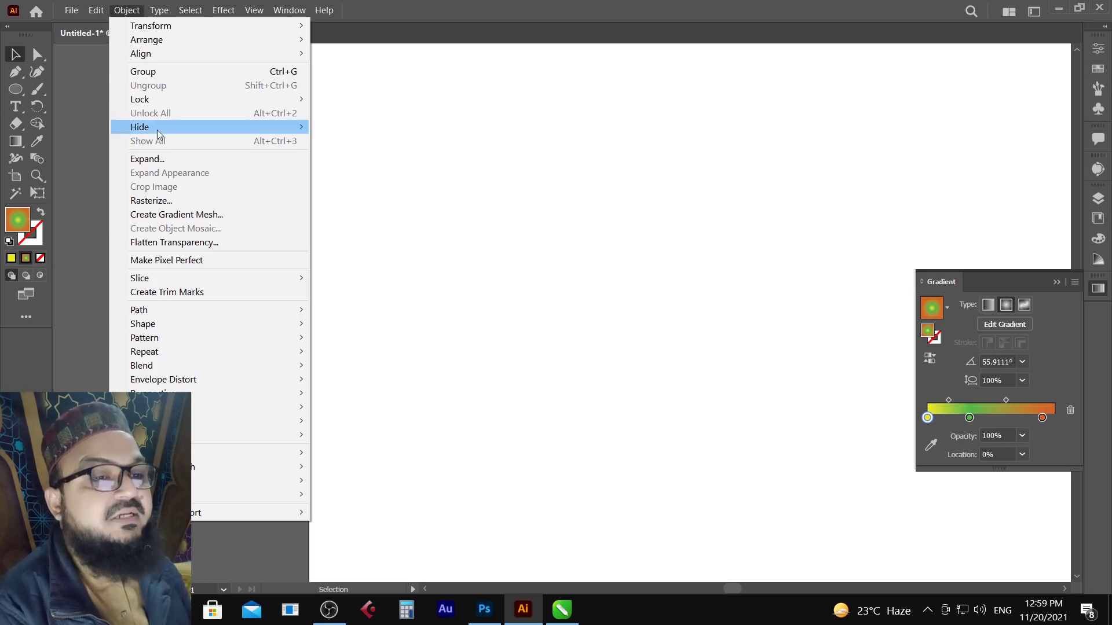
left_click(192, 160)
left_click(506, 393)
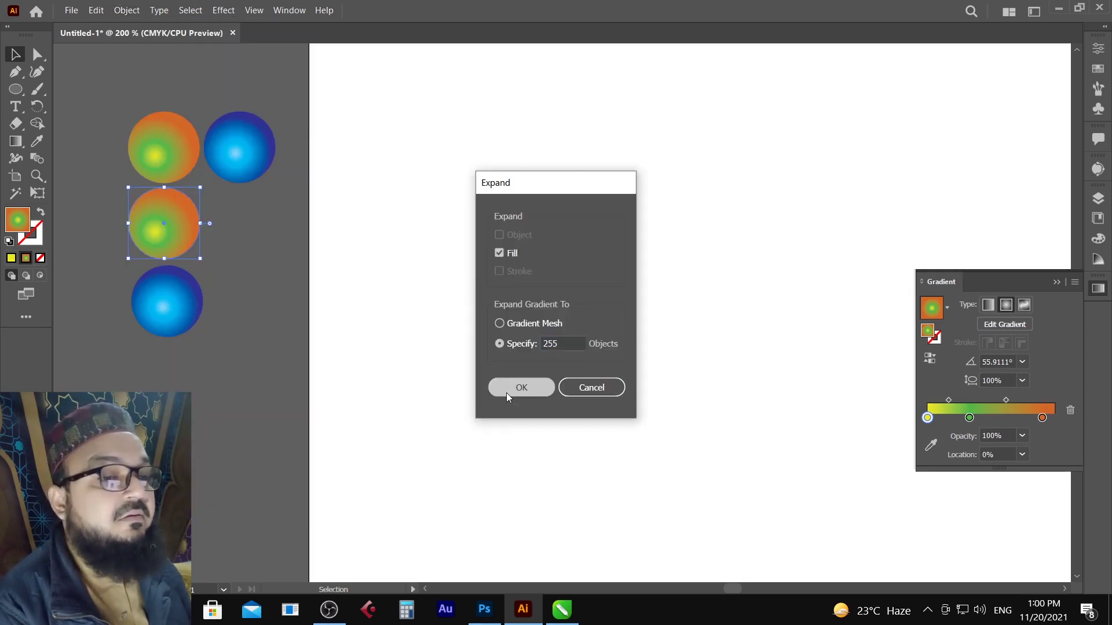
Expand the fill of the blue sphere below the orange-green ones into 255 objects, and deselect it
left_click(167, 313)
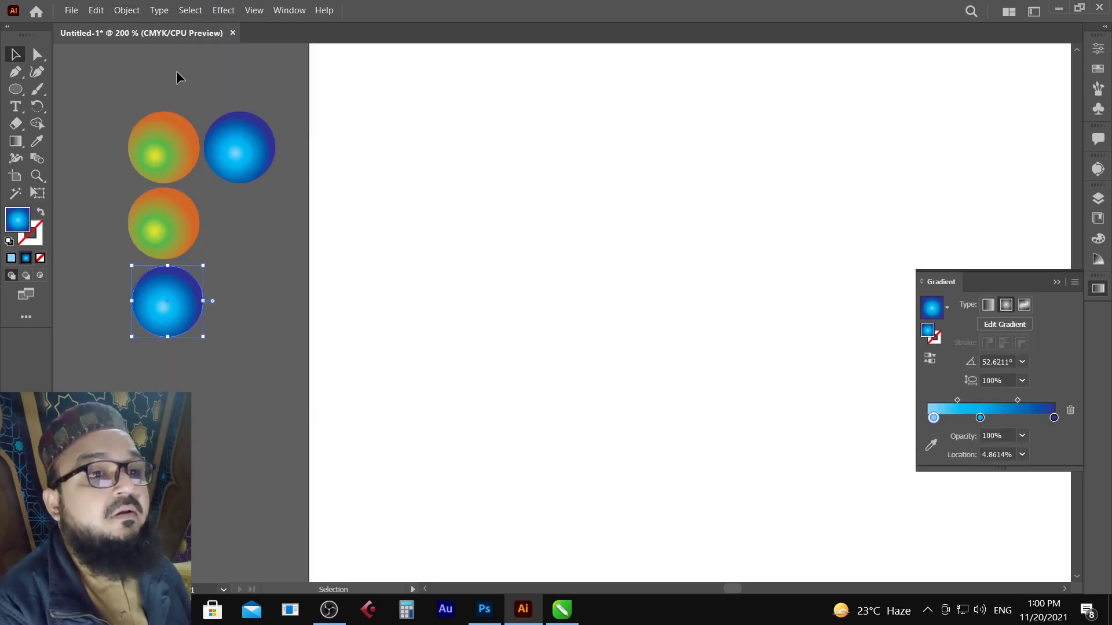
left_click(126, 11)
left_click(187, 160)
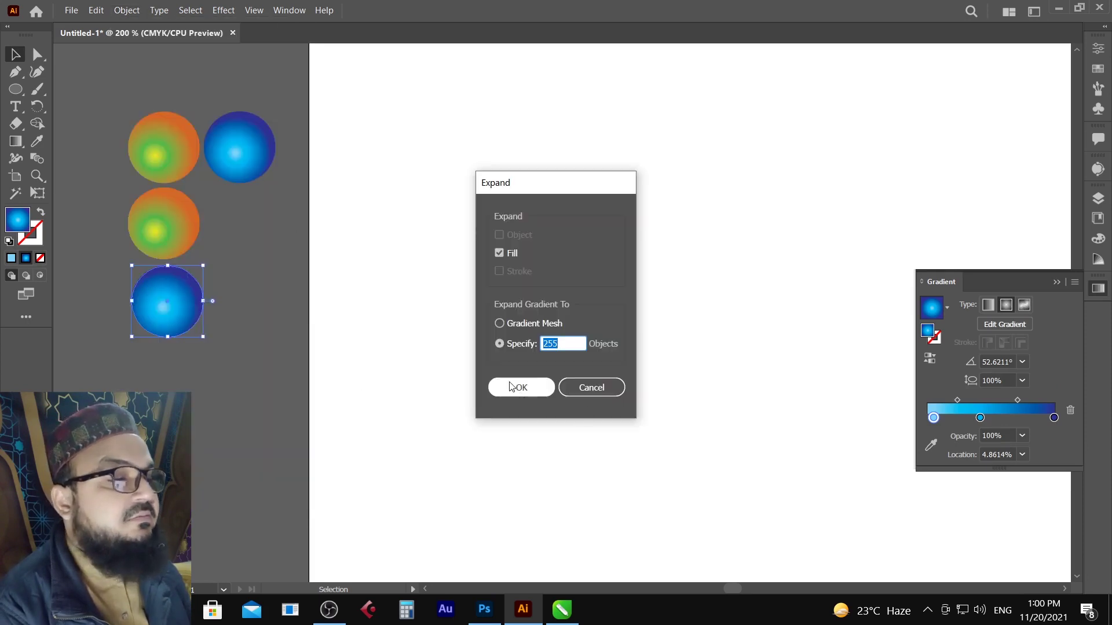
left_click(521, 388)
left_click(241, 363)
left_click(171, 309)
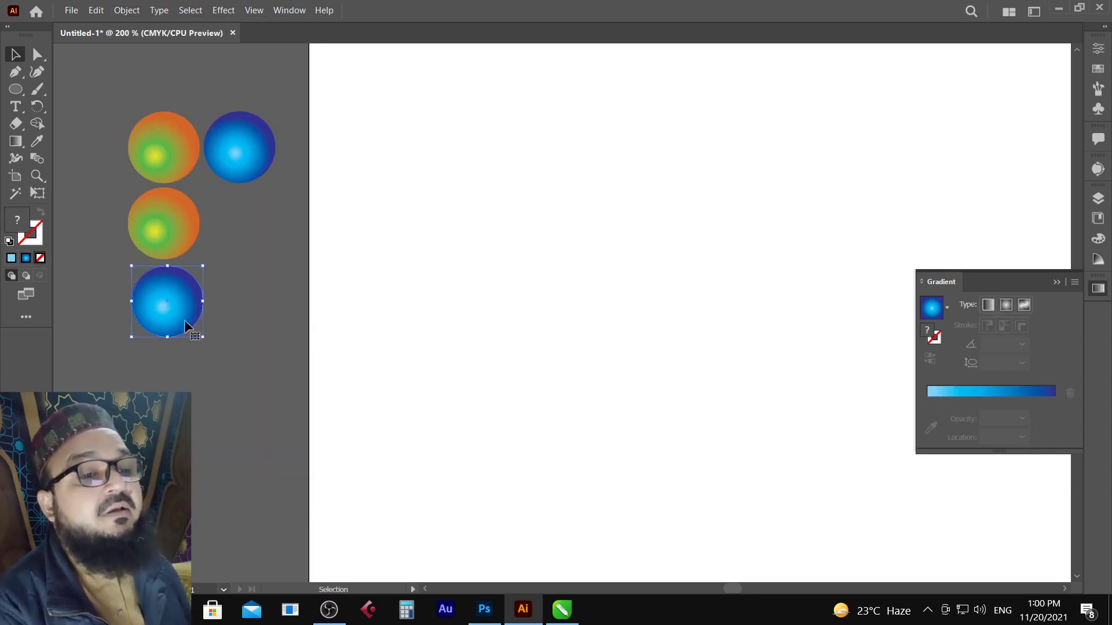
left_click(172, 232)
left_click(164, 304)
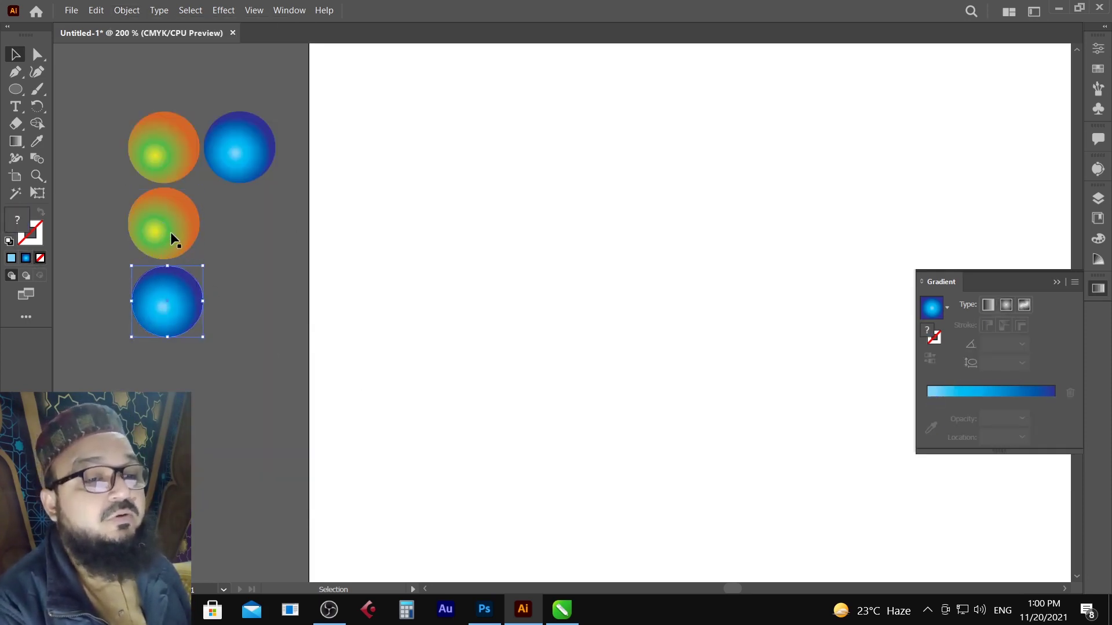
Select the two lower expanded spheres and stretch them horizontally into long, flat ellipses
left_click(170, 232)
left_click(171, 294)
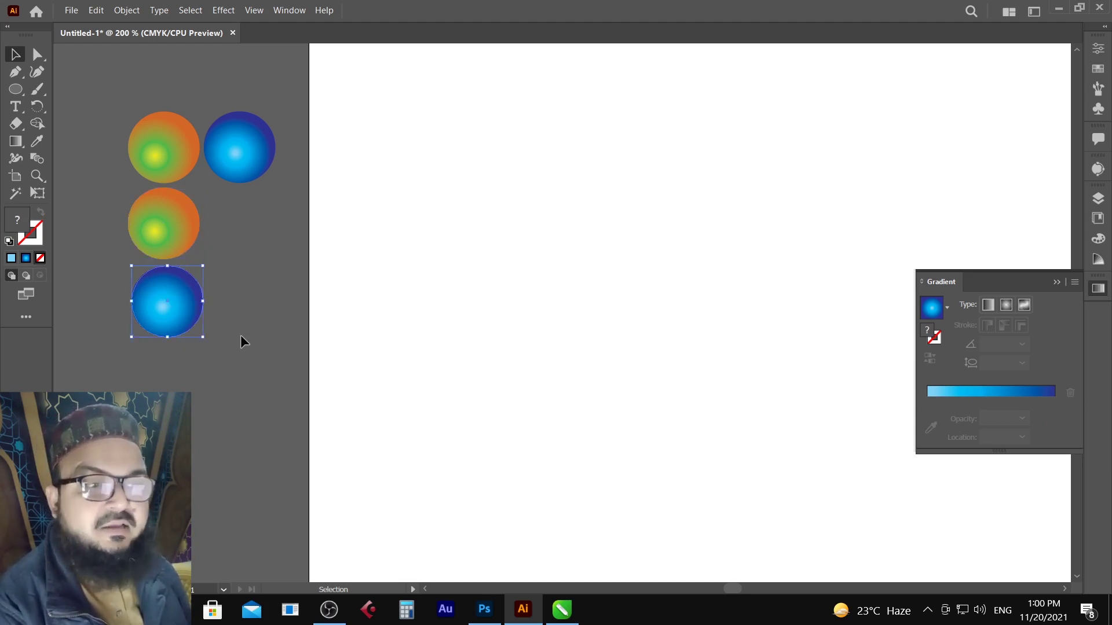
left_click(175, 238, "shift")
left_click_drag(202, 265, 582, 265)
left_click_drag(351, 338, 362, 304)
left_click_drag(461, 272, 198, 312)
Reposition the orange-green ellipse just above the blue ellipse, leaving a narrow gap between them
left_click(193, 355)
left_click(170, 237)
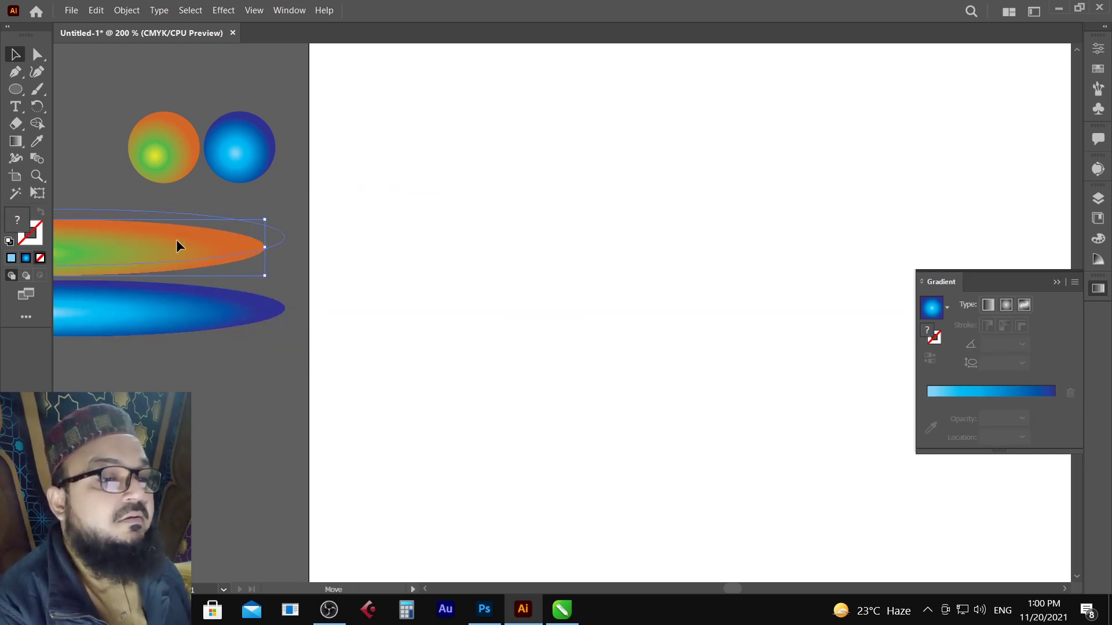
key("ctrl+z")
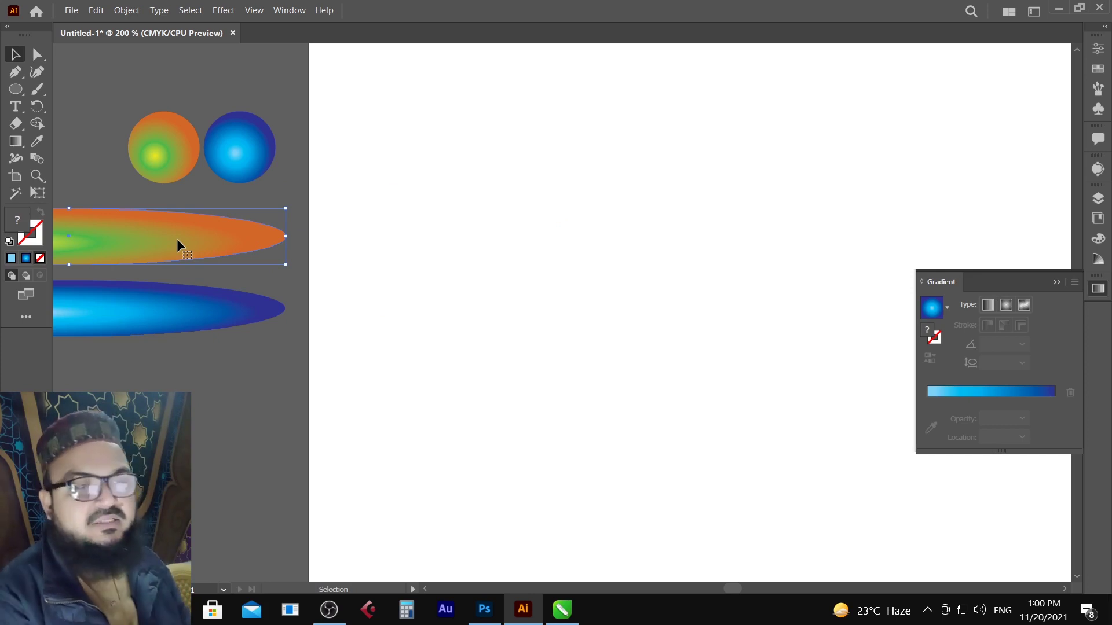
left_click_drag(128, 238, 345, 258)
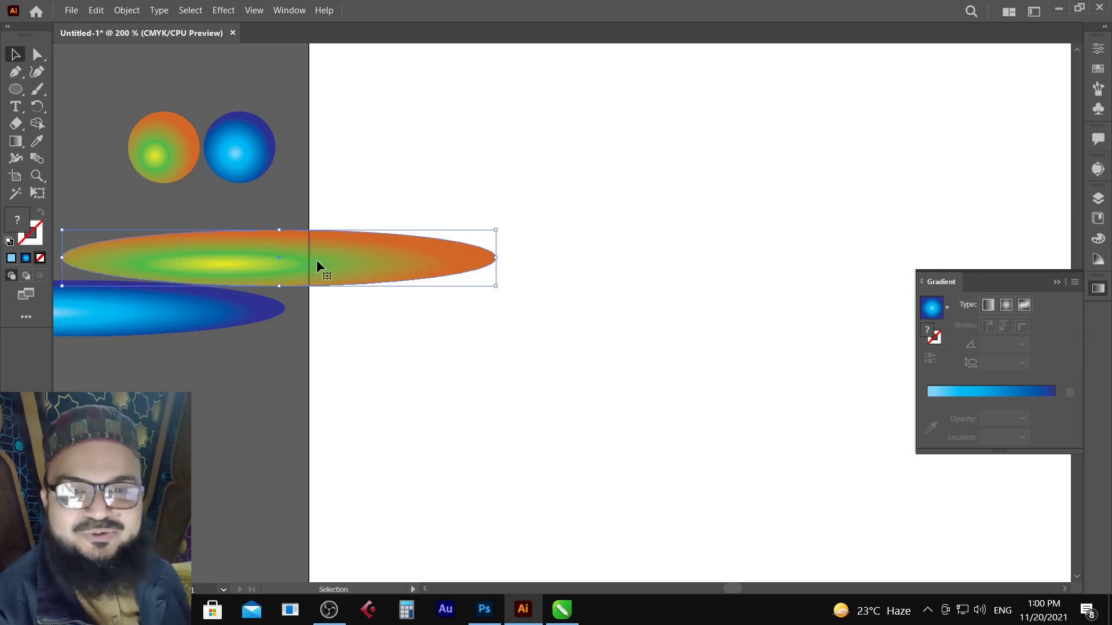
key("ctrl+z")
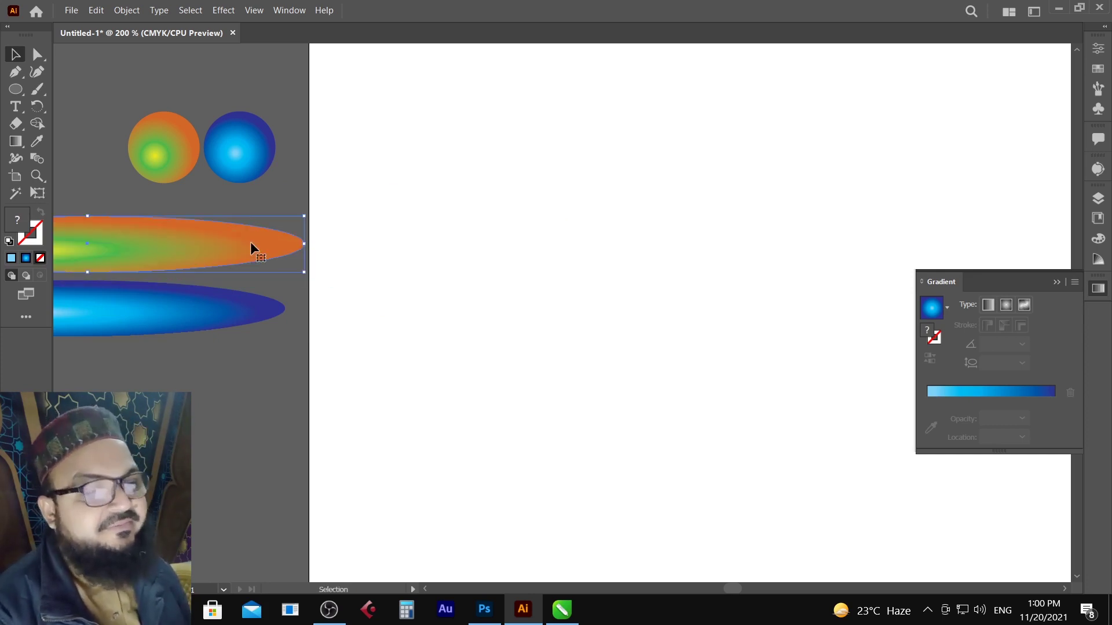
key("ctrl+z")
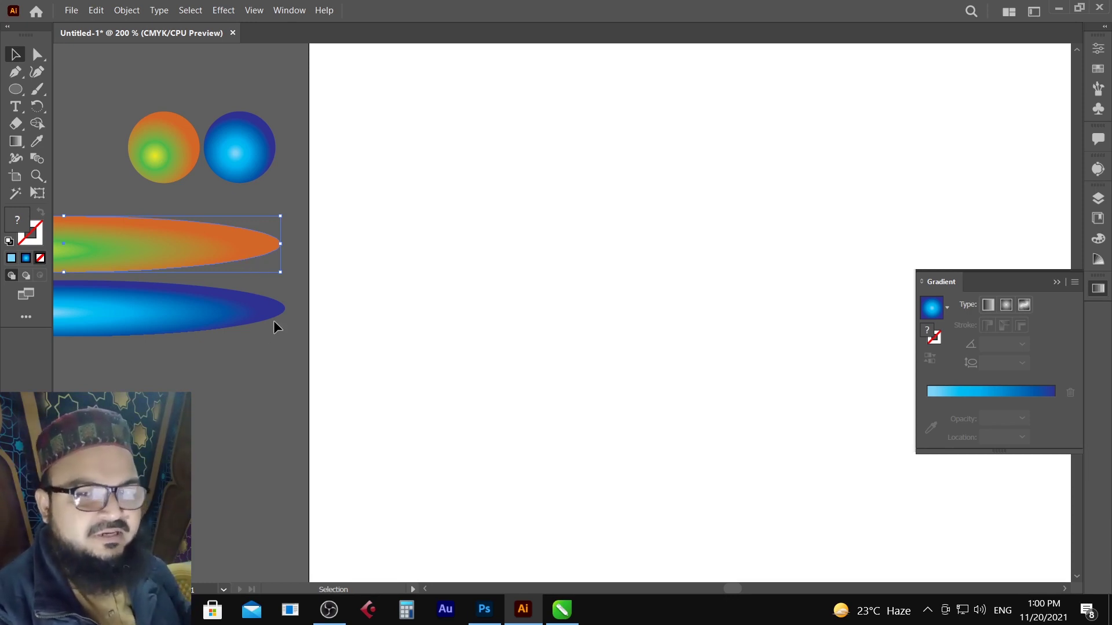
Hide the gradient settings and show the document's brushes
left_click(1098, 289)
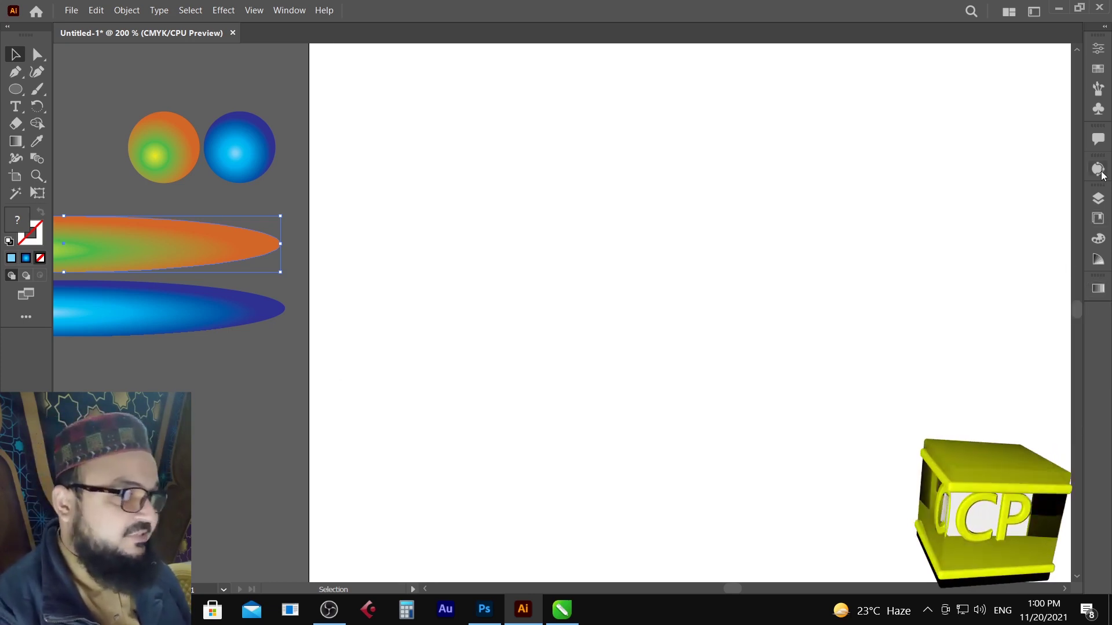
left_click(1098, 88)
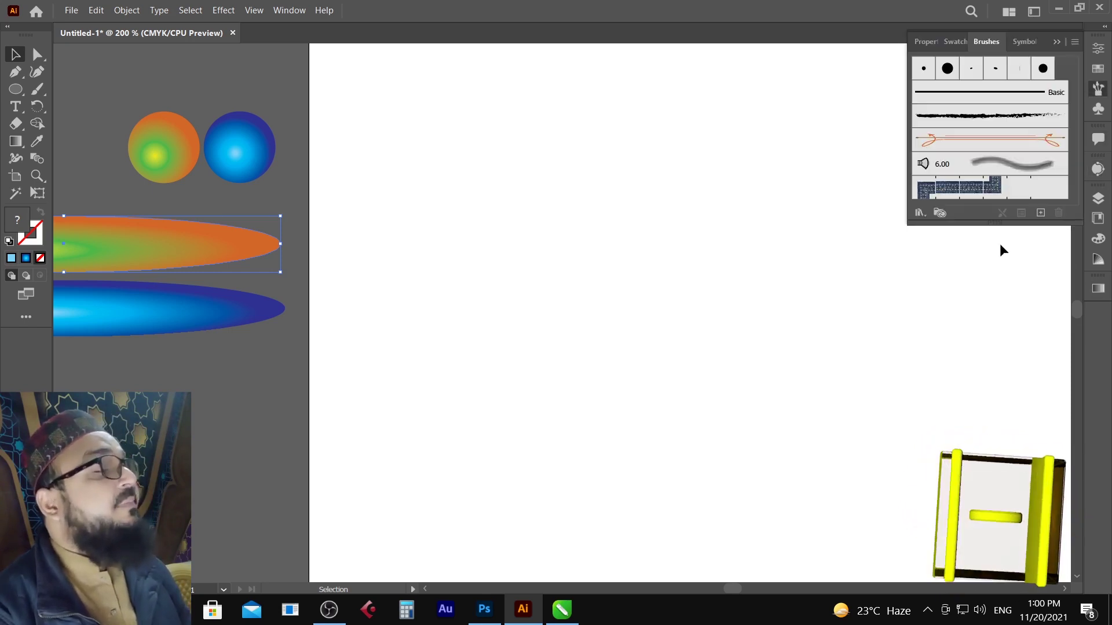
left_click(287, 10)
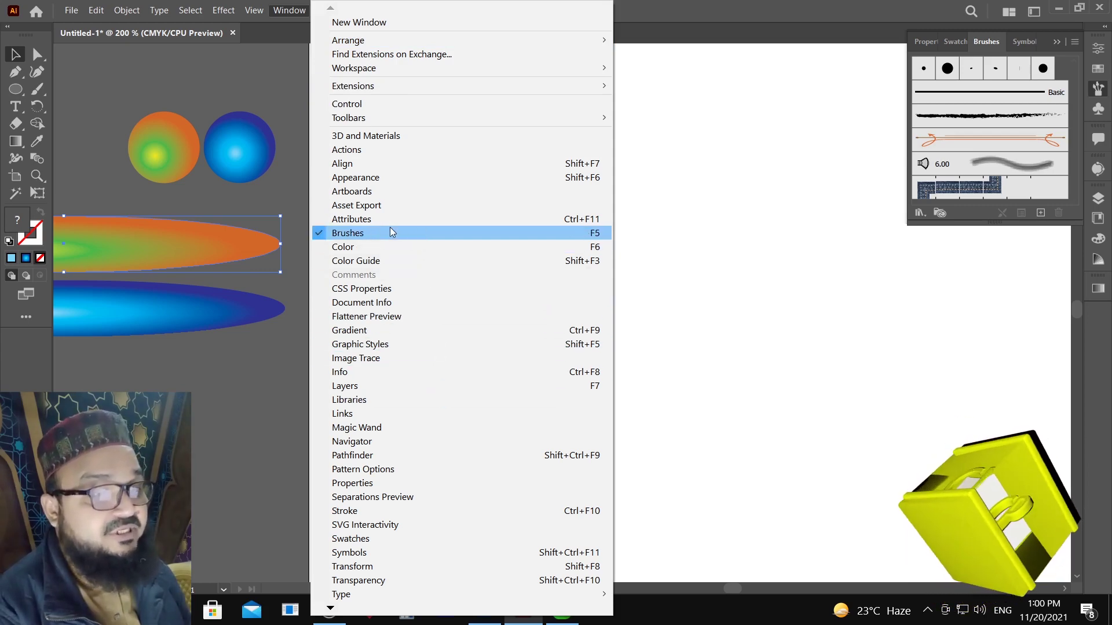
left_click(460, 231)
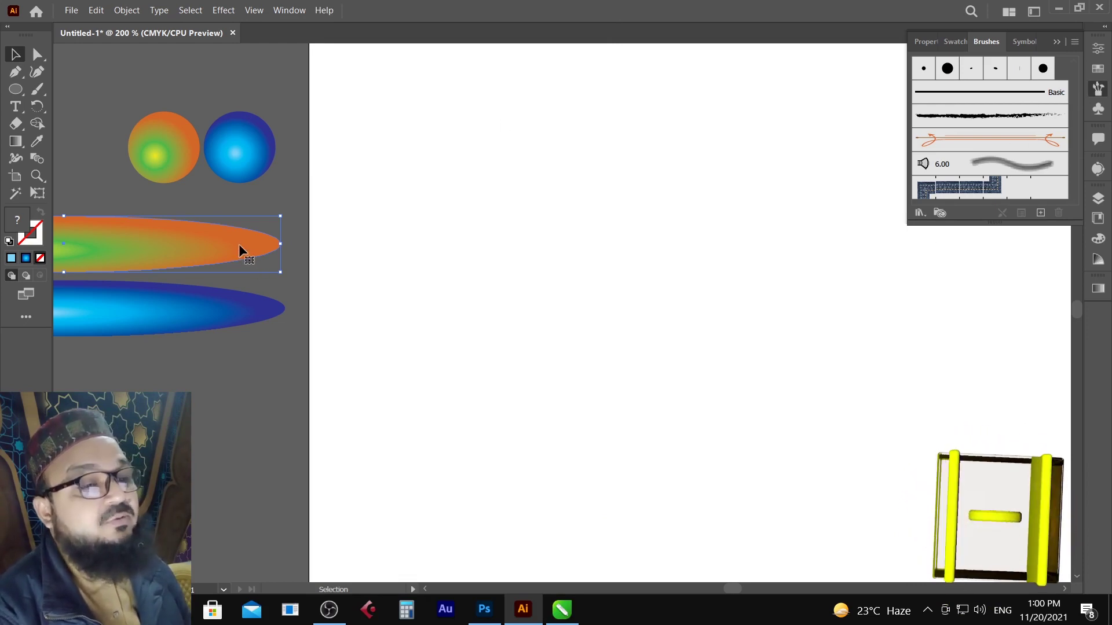
Create an Art Brush from the orange-green ellipse with the stroke direction set from right to left
left_click_drag(240, 248, 1031, 140)
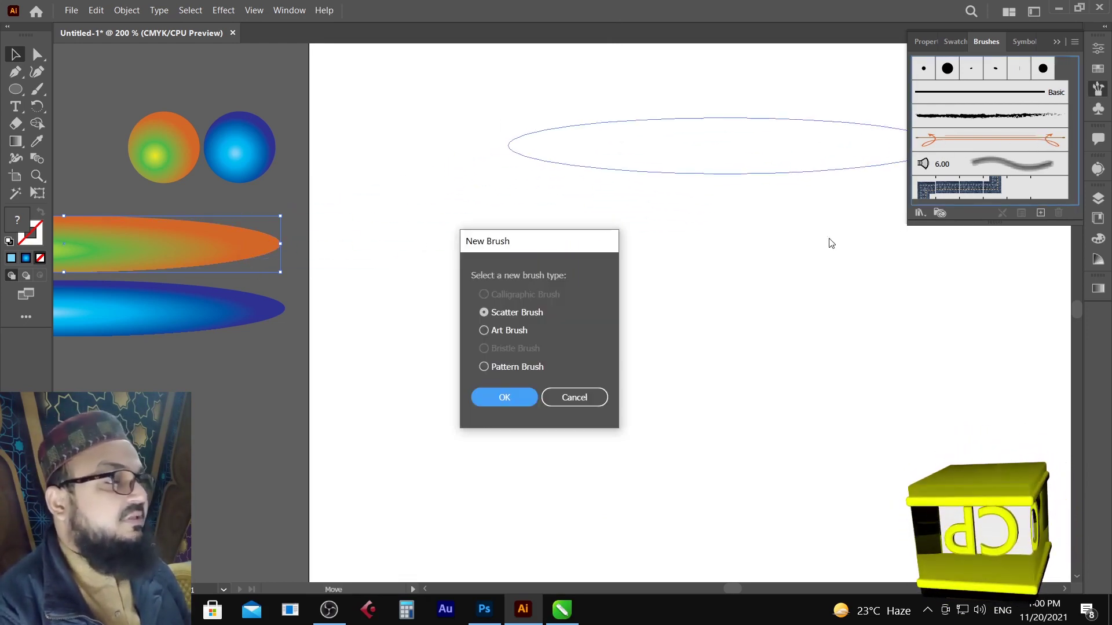
left_click(484, 330)
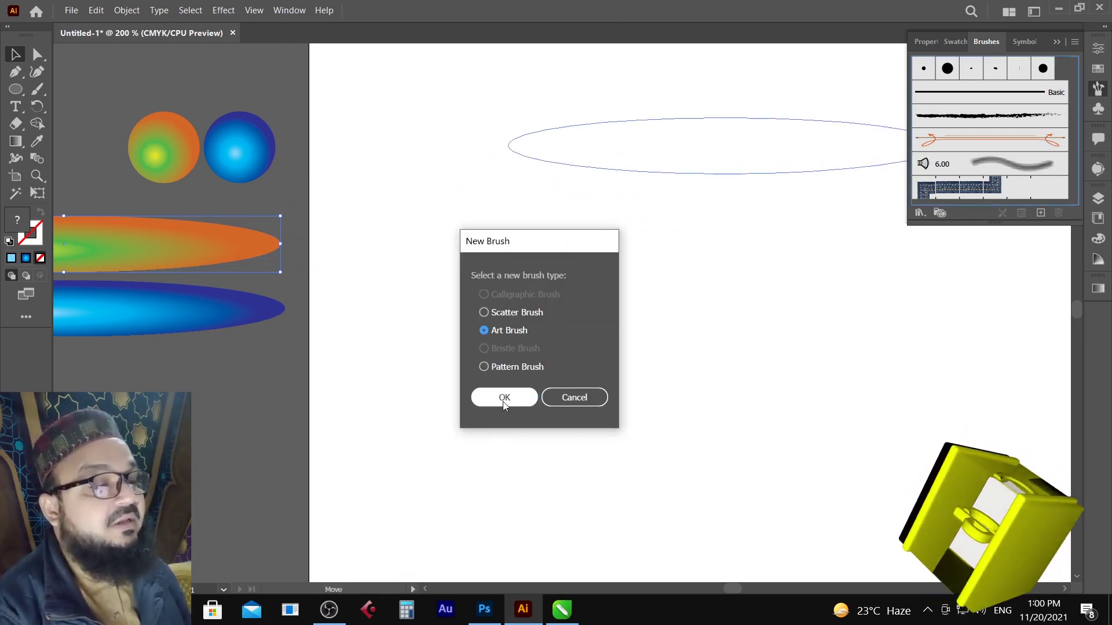
left_click(503, 399)
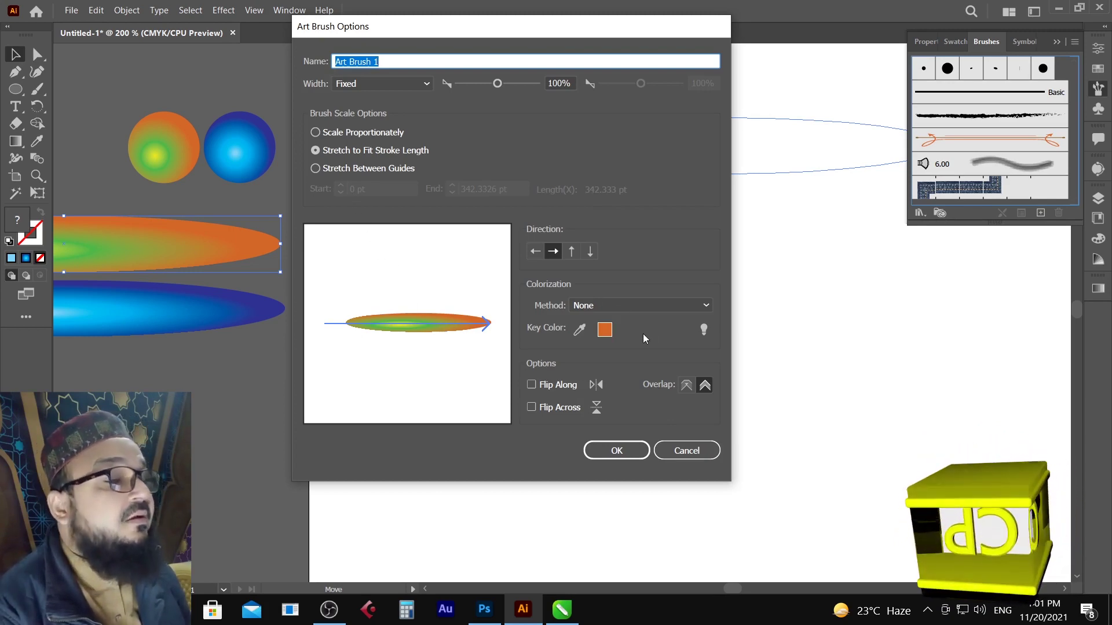
left_click(534, 253)
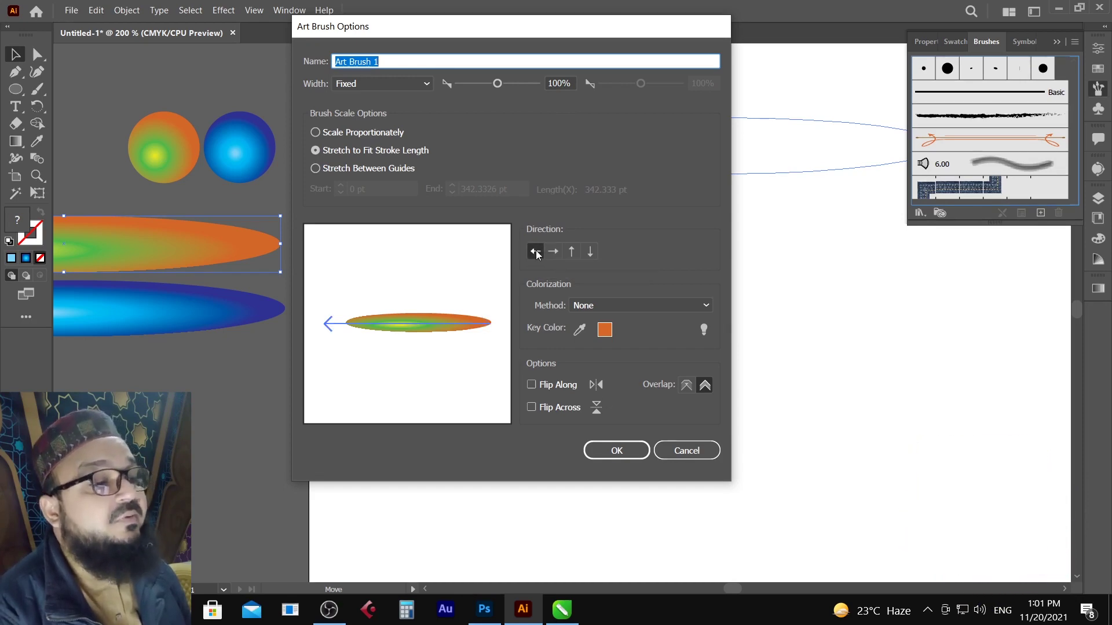
left_click(615, 452)
Create an Art Brush from the blue ellipse with the stroke direction from left to right
left_click(192, 306)
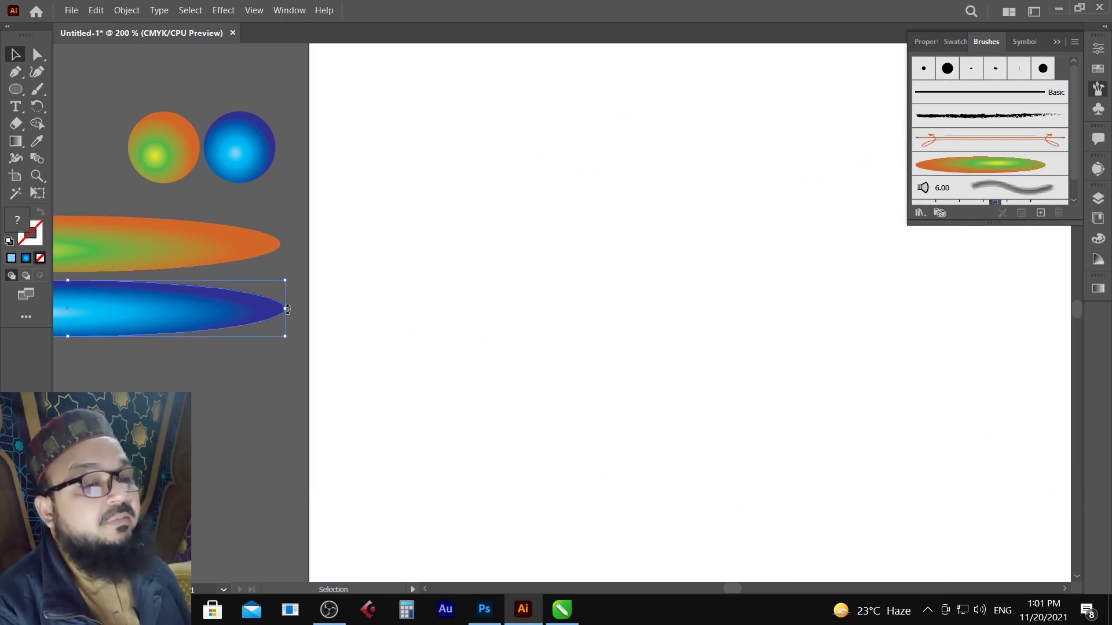
mouse_move(248, 311)
left_mouse_down()
mouse_move(926, 256)
mouse_move(1003, 197)
left_mouse_up()
left_click(513, 404)
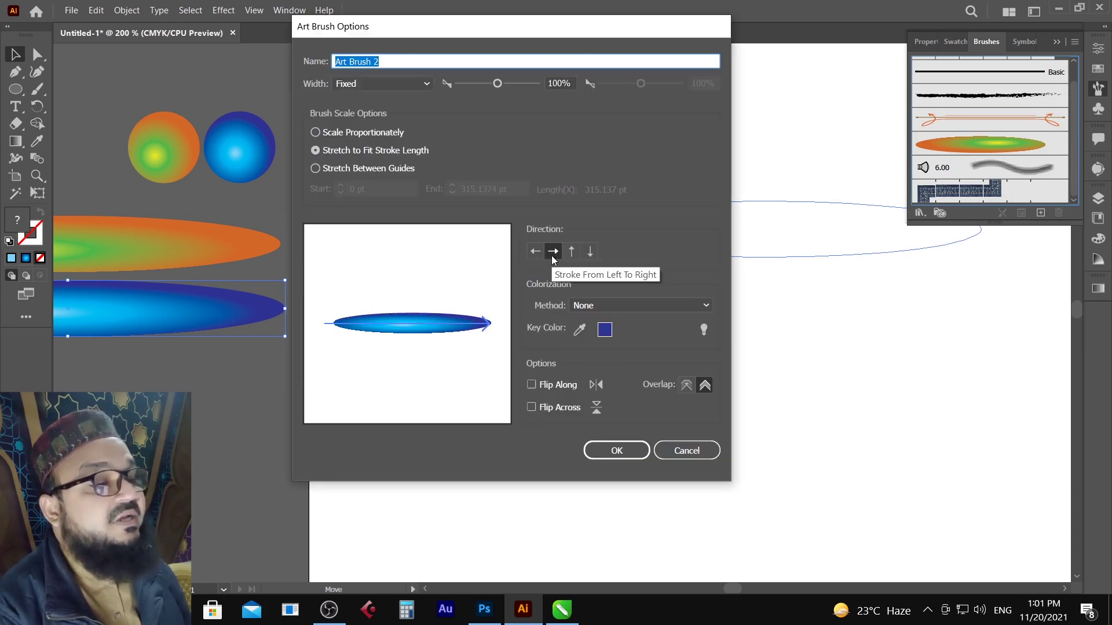
left_click(608, 450)
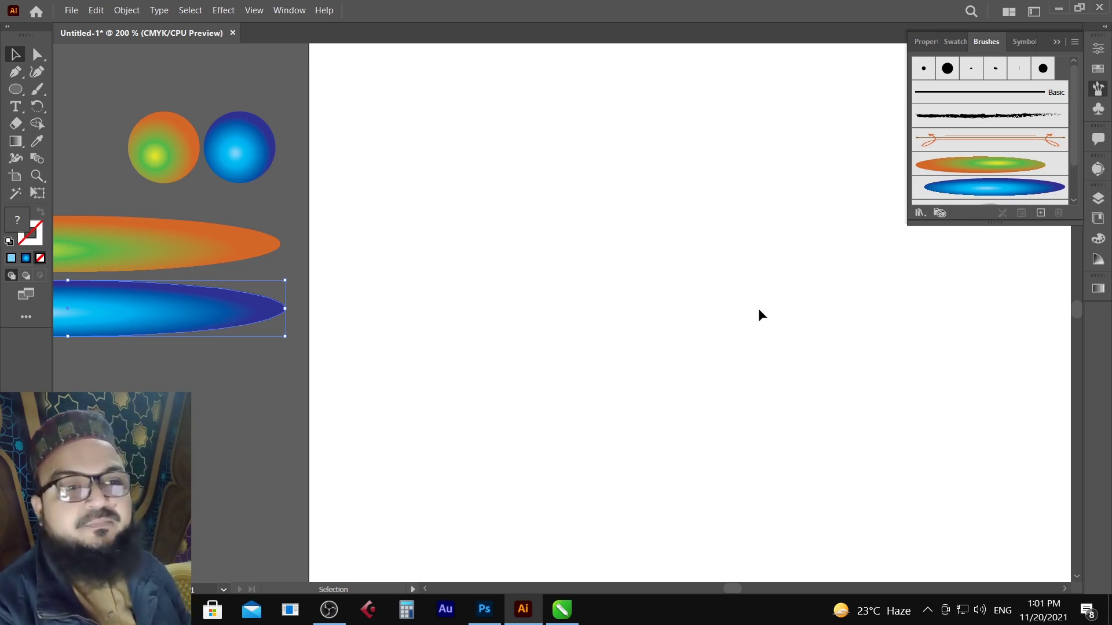
Deselect the artwork and test the blue art brush with a sideways U-shaped Paintbrush stroke on the artboard
left_click(39, 91)
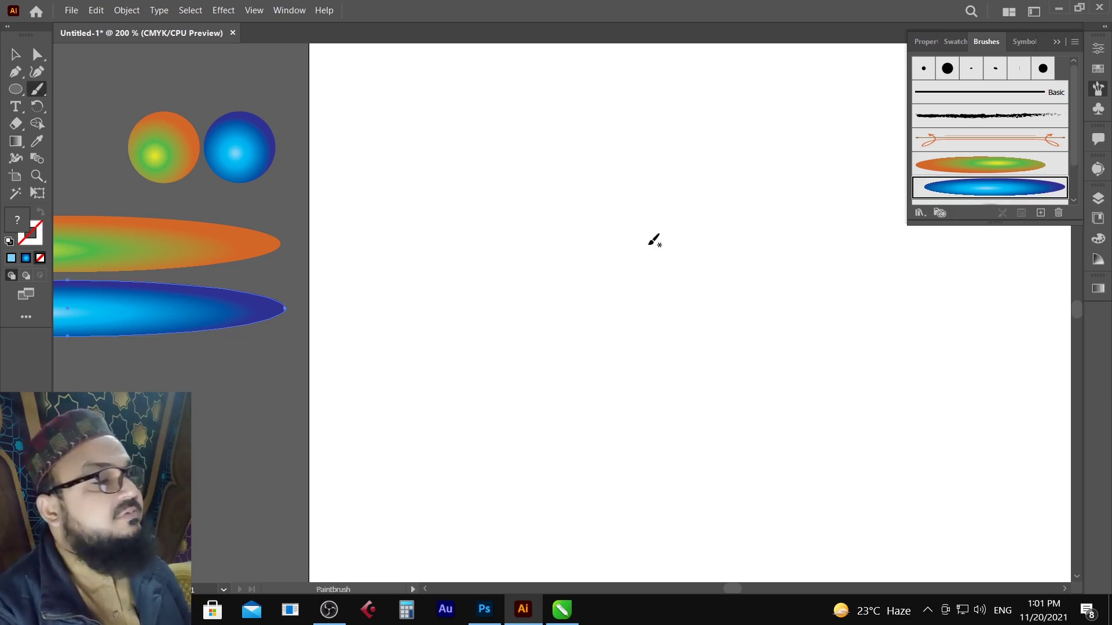
key("ctrl+shift+a")
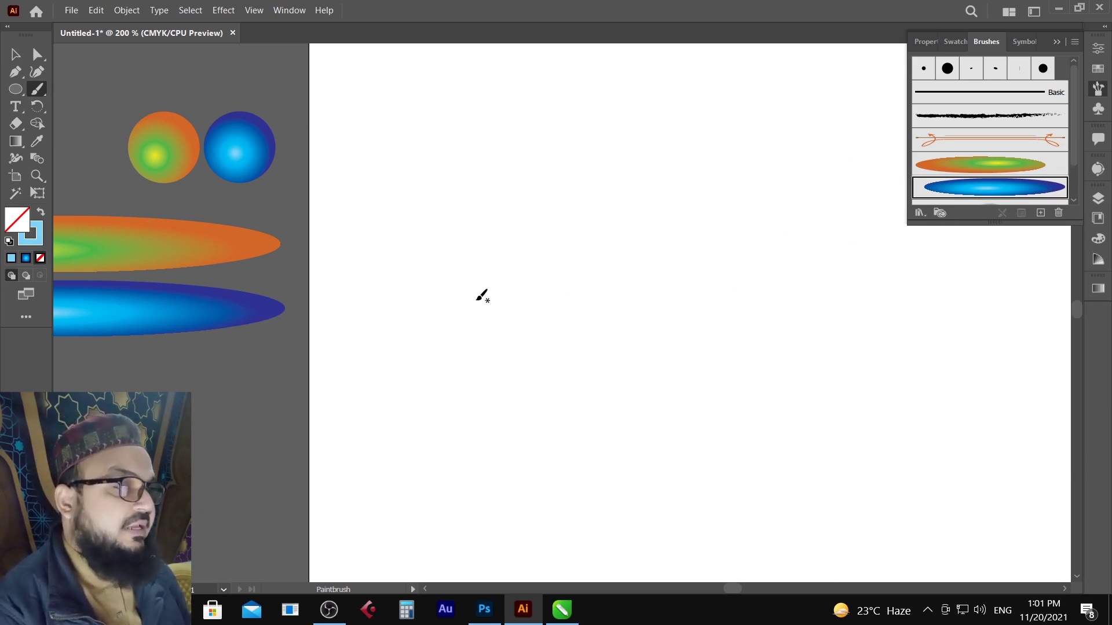
mouse_move(504, 302)
left_mouse_down()
mouse_move(682, 296)
mouse_move(736, 316)
mouse_move(759, 359)
mouse_move(726, 402)
mouse_move(464, 405)
left_mouse_up()
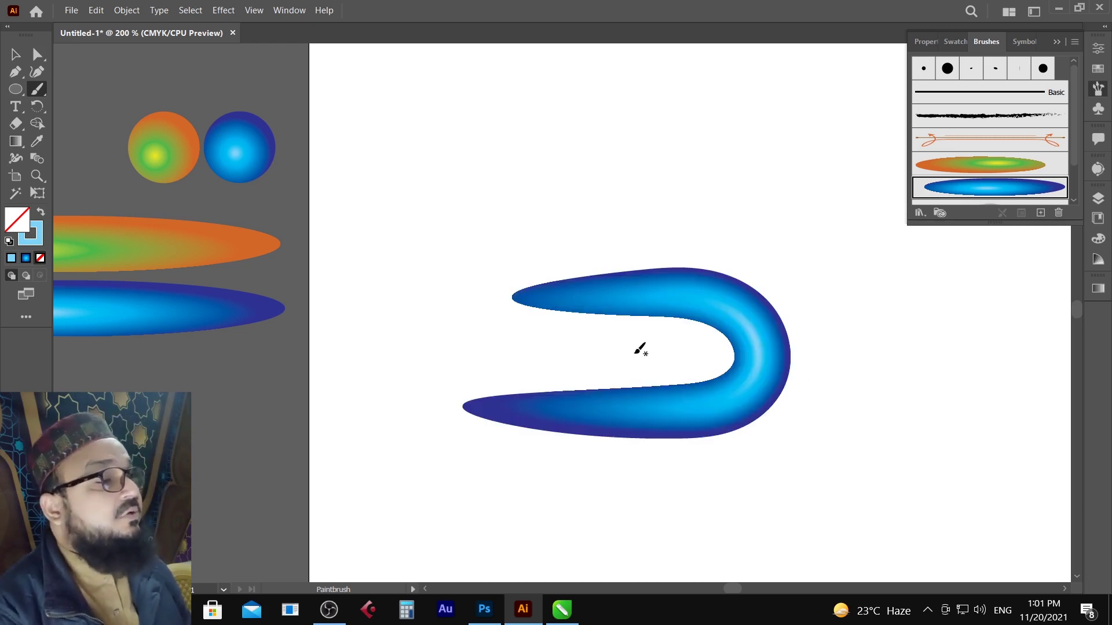
key("ctrl+z")
mouse_move(458, 297)
left_mouse_down()
mouse_move(694, 305)
mouse_move(730, 324)
mouse_move(738, 368)
mouse_move(699, 403)
mouse_move(460, 409)
left_mouse_up()
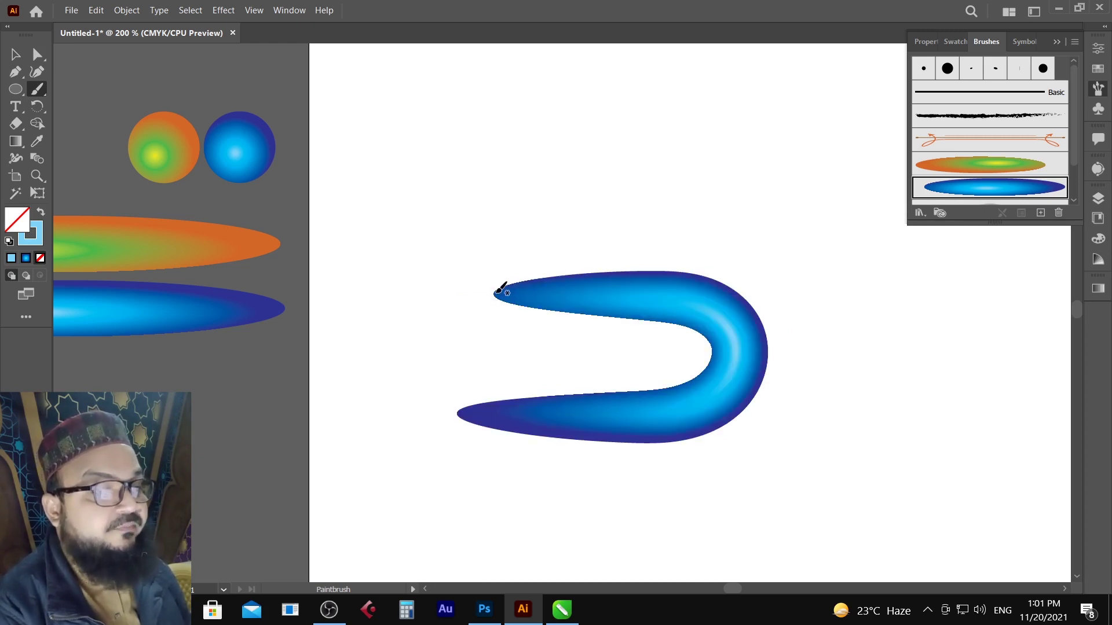
Try the orange-green art brush on the U-shaped stroke, and delete the stroke
key("v")
left_click(563, 315)
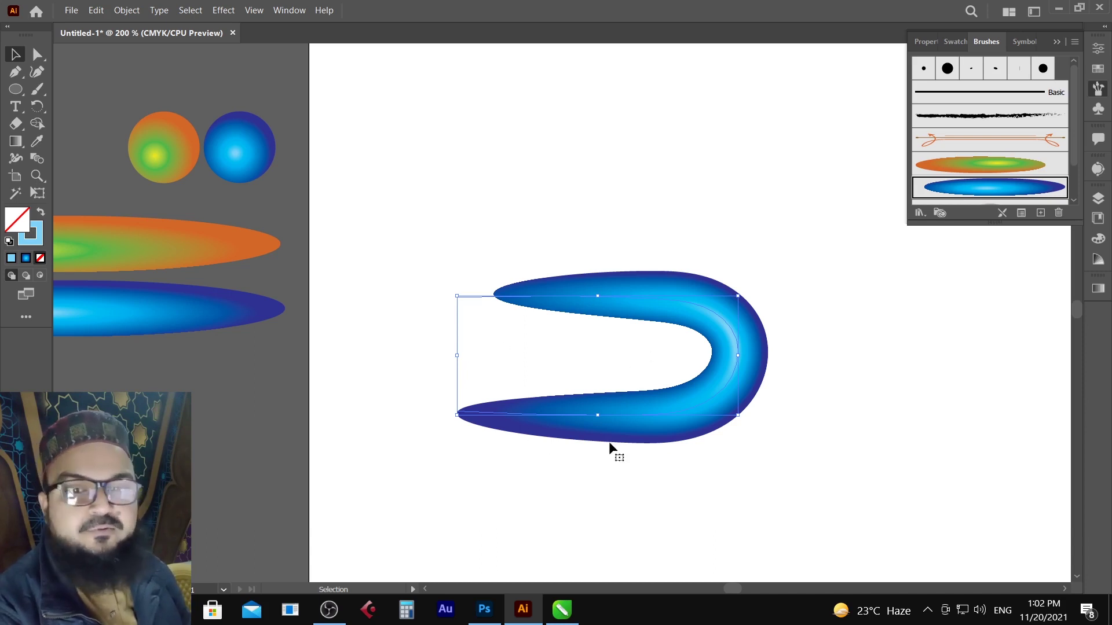
left_click(776, 251)
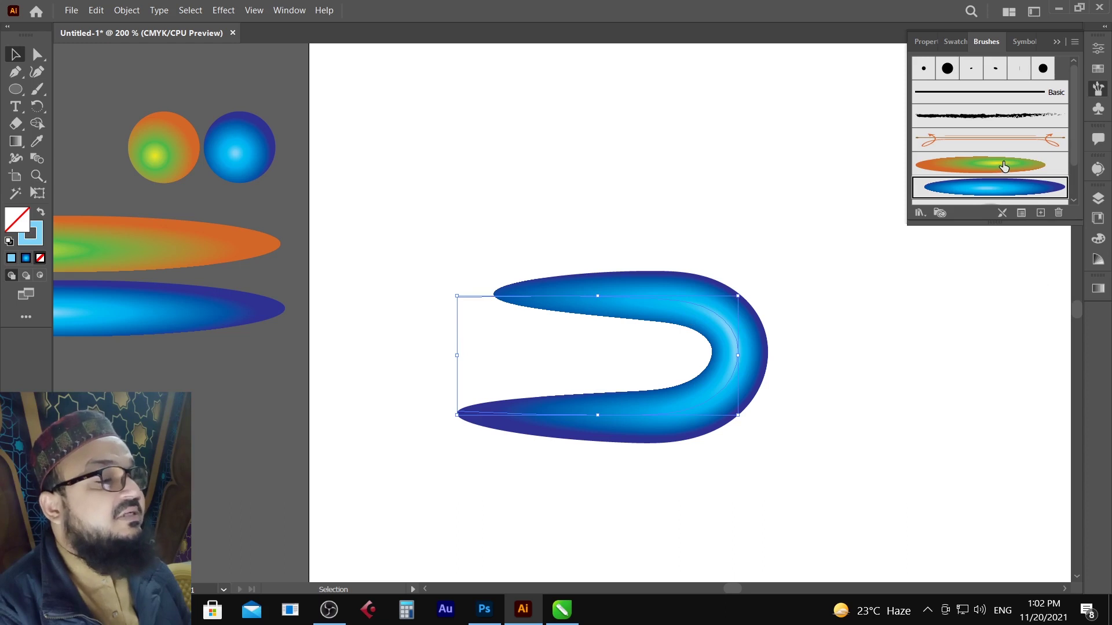
left_click(1003, 166)
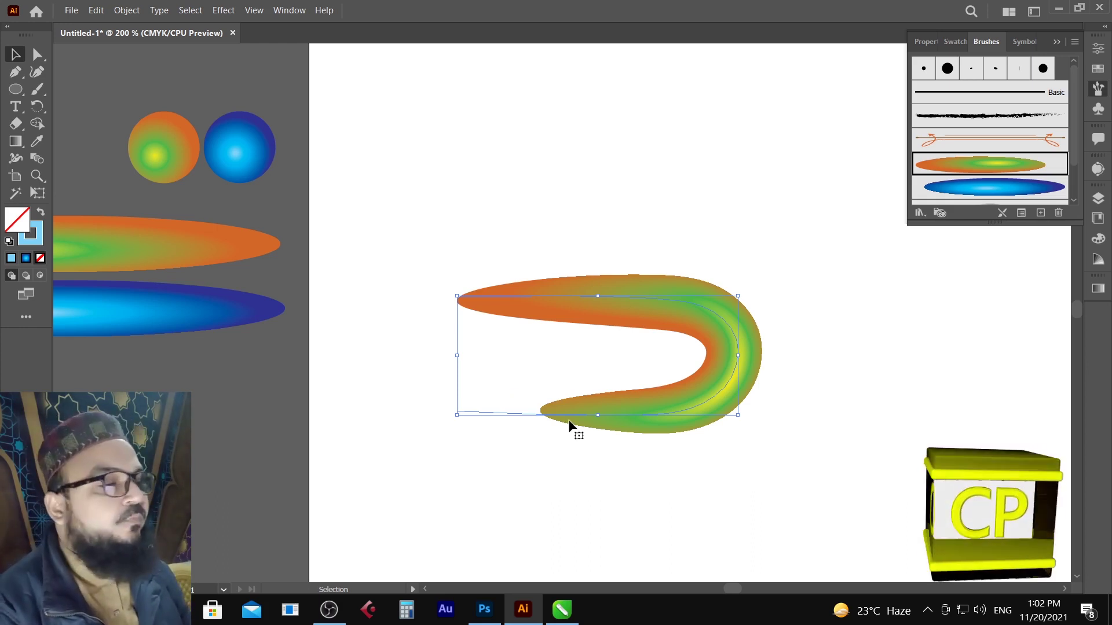
key("Delete")
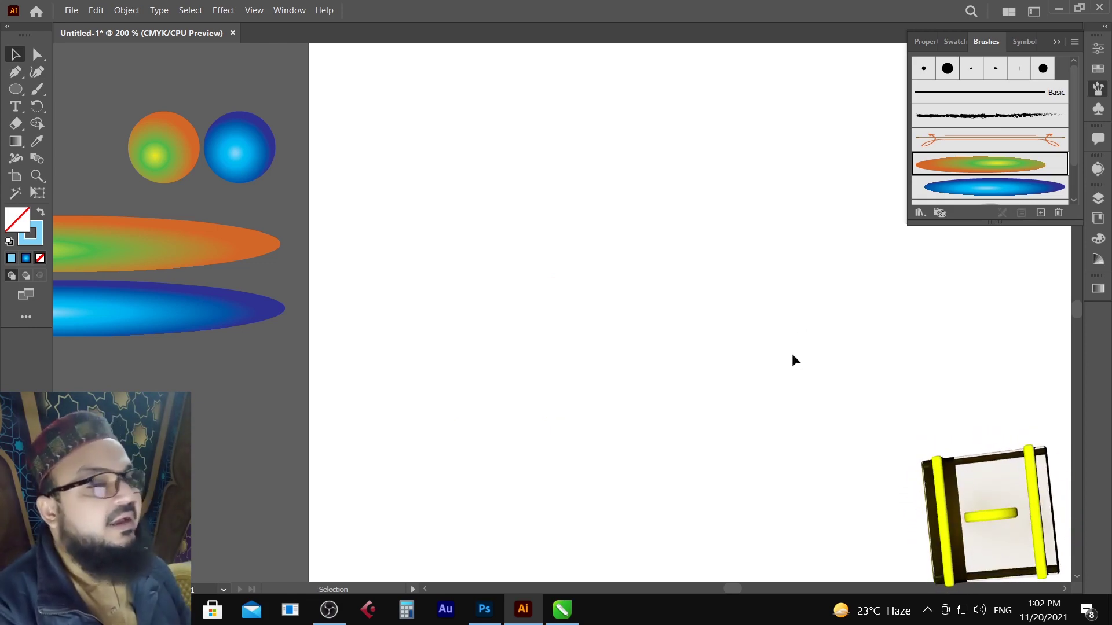
Change the blue art brush's stroke direction to right to left and apply the change to existing strokes
double_click(1030, 195)
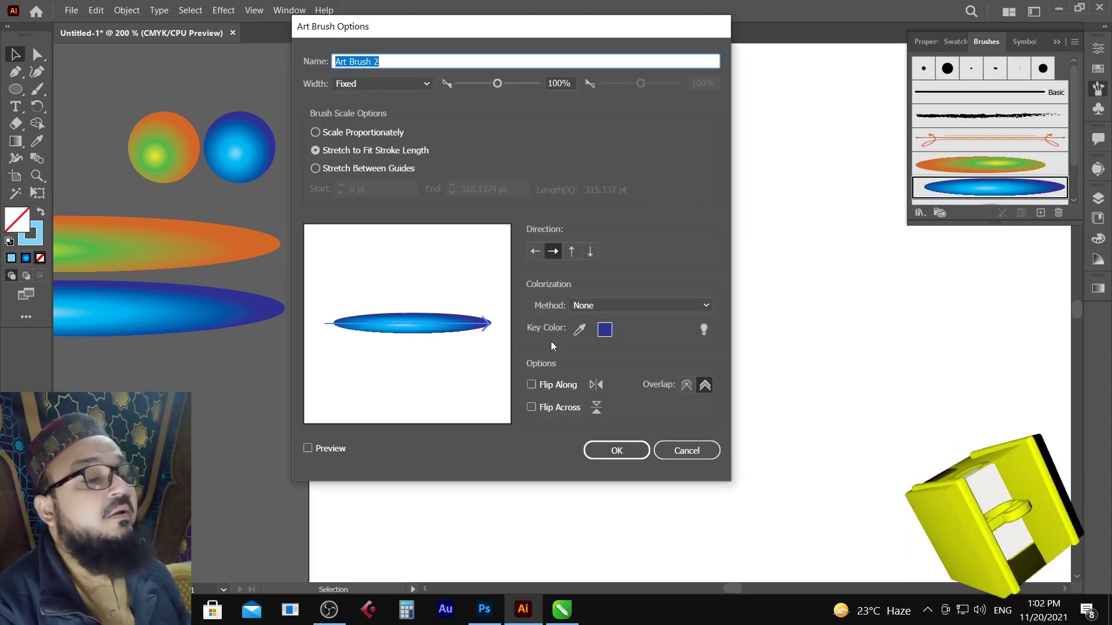
left_click(534, 251)
left_click(628, 450)
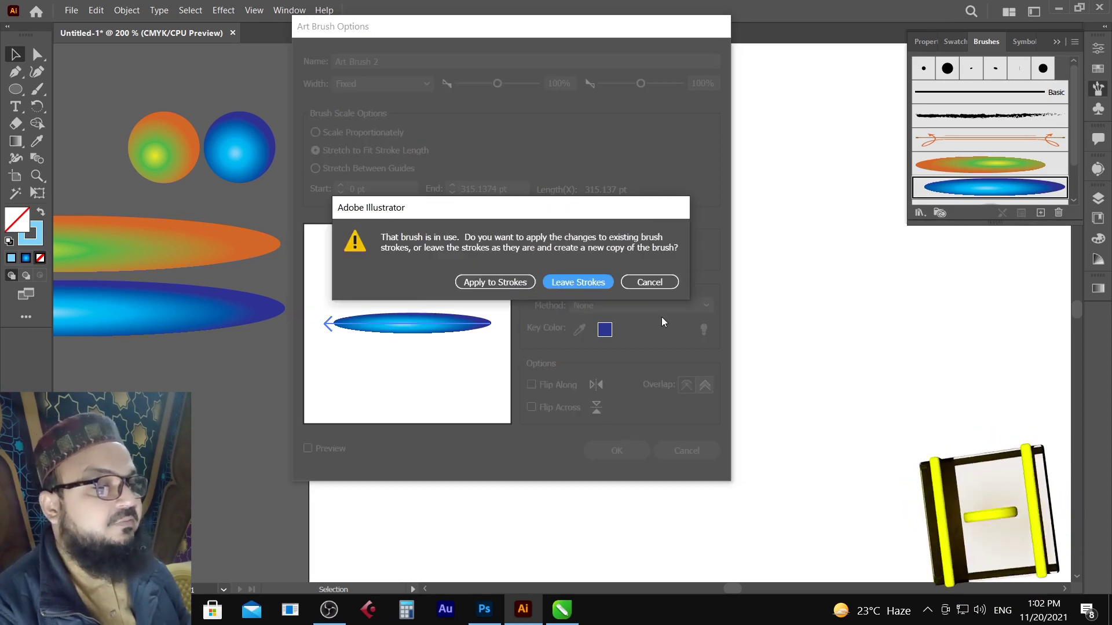
left_click(478, 282)
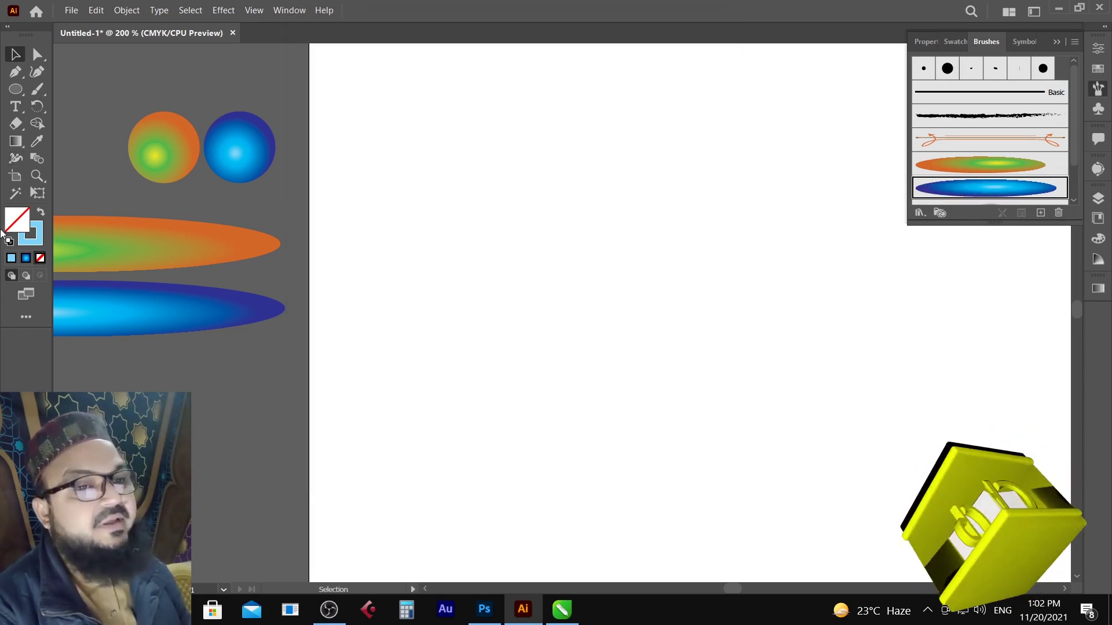
Paint a tall S-shaped curl with the blue art brush, plus a slanted leaf-like stroke to its upper right
left_click(37, 88)
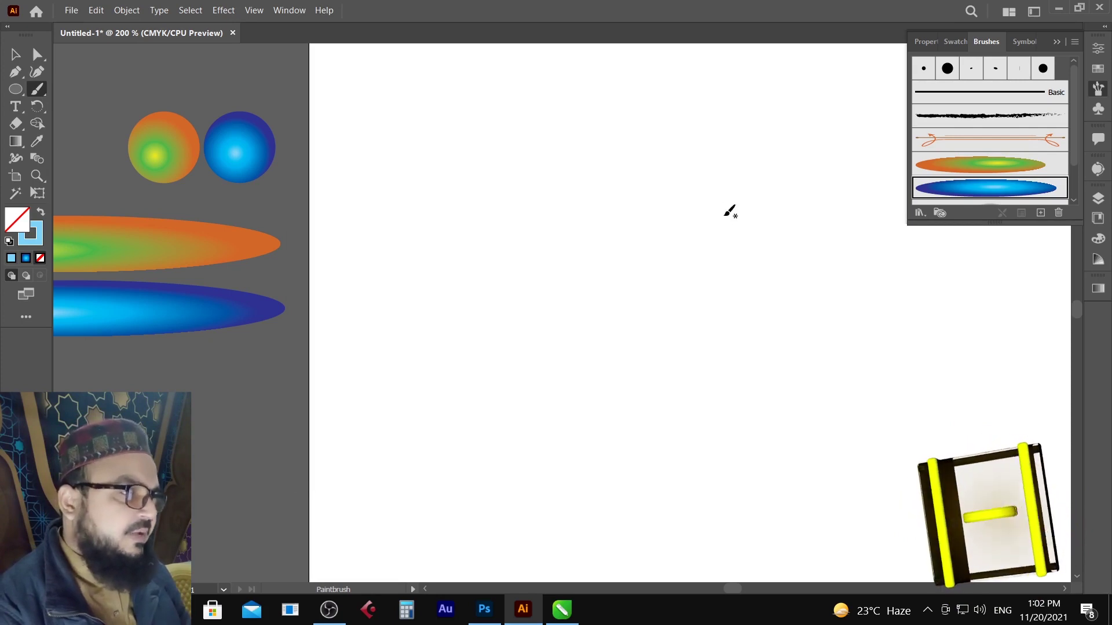
mouse_move(694, 203)
left_mouse_down()
mouse_move(677, 167)
mouse_move(687, 151)
mouse_move(719, 146)
mouse_move(745, 167)
mouse_move(751, 195)
mouse_move(698, 342)
mouse_move(733, 368)
mouse_move(782, 336)
mouse_move(777, 299)
mouse_move(739, 309)
left_mouse_up()
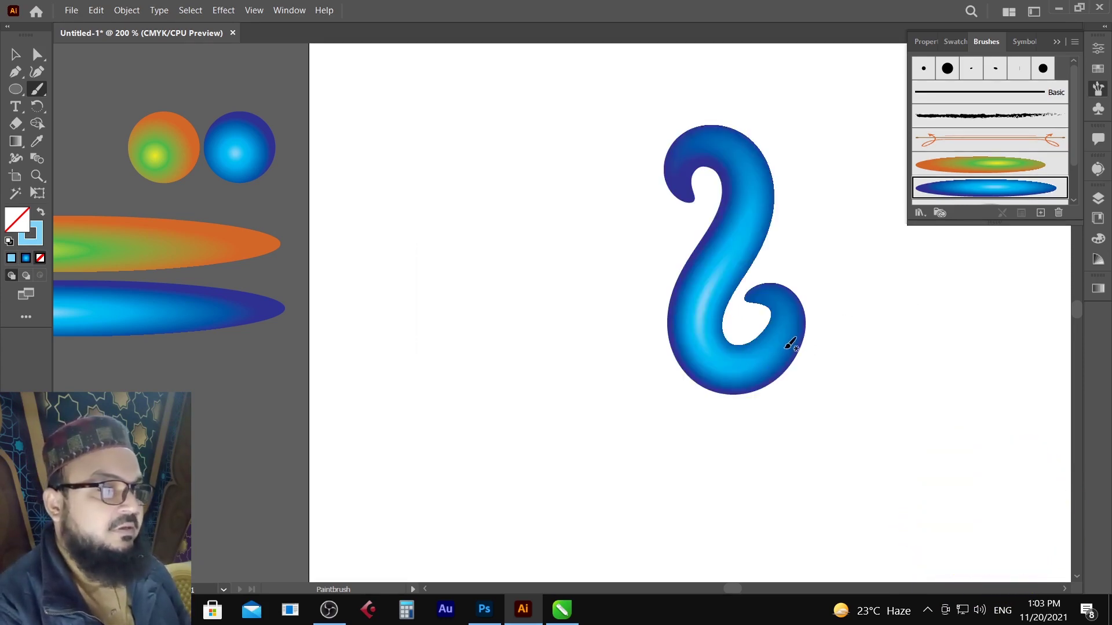
scroll(807, 347, "right", 5)
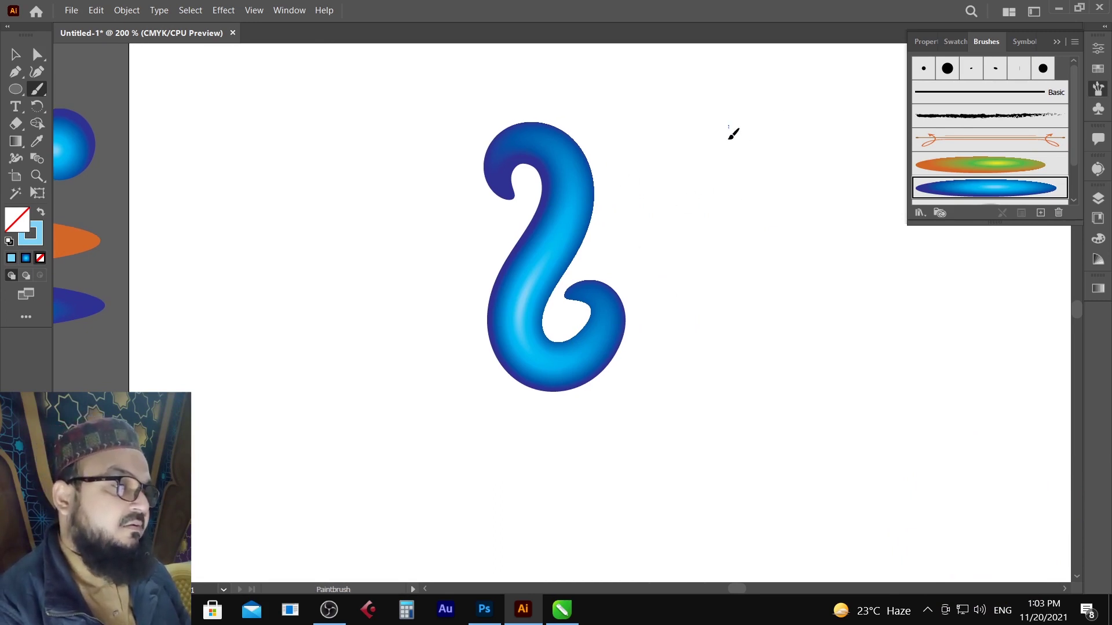
left_click_drag(728, 126, 697, 207)
left_click_drag(593, 264, 596, 264)
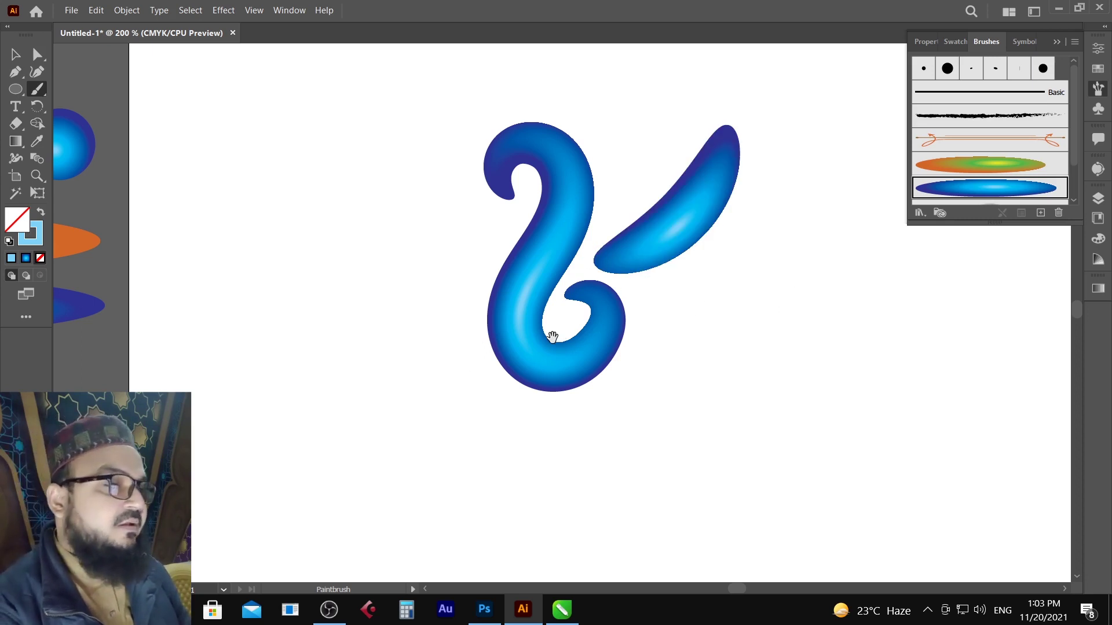
Paint a small hooked curve and an overlapping cup-shaped stroke with the blue brush, left of the tall curl
scroll(551, 323, "left", 4)
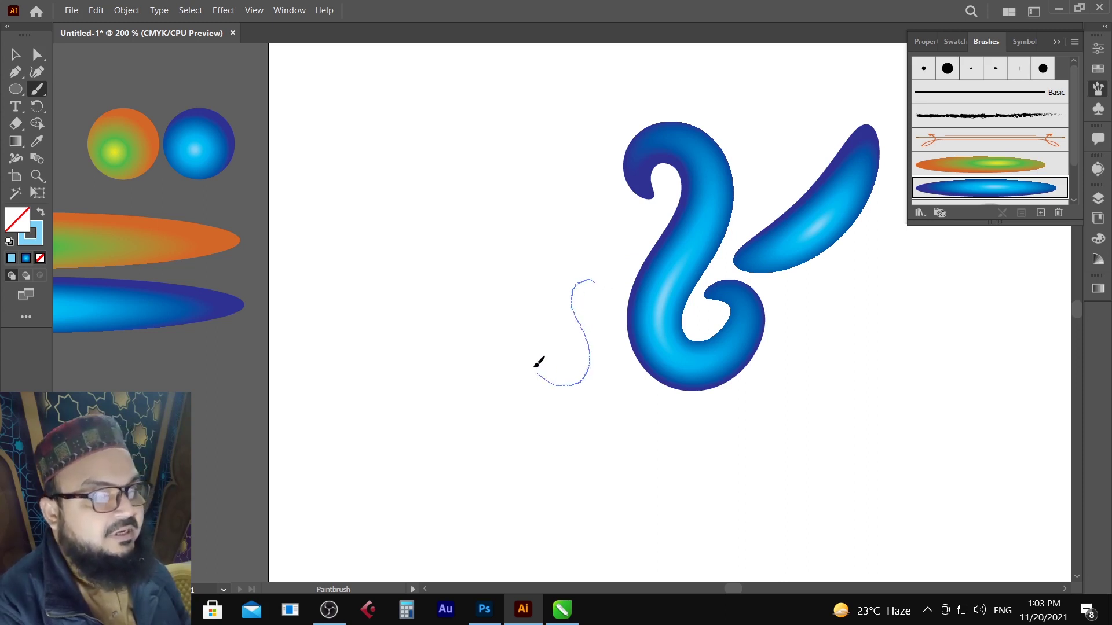
left_click_drag(534, 366, 525, 291)
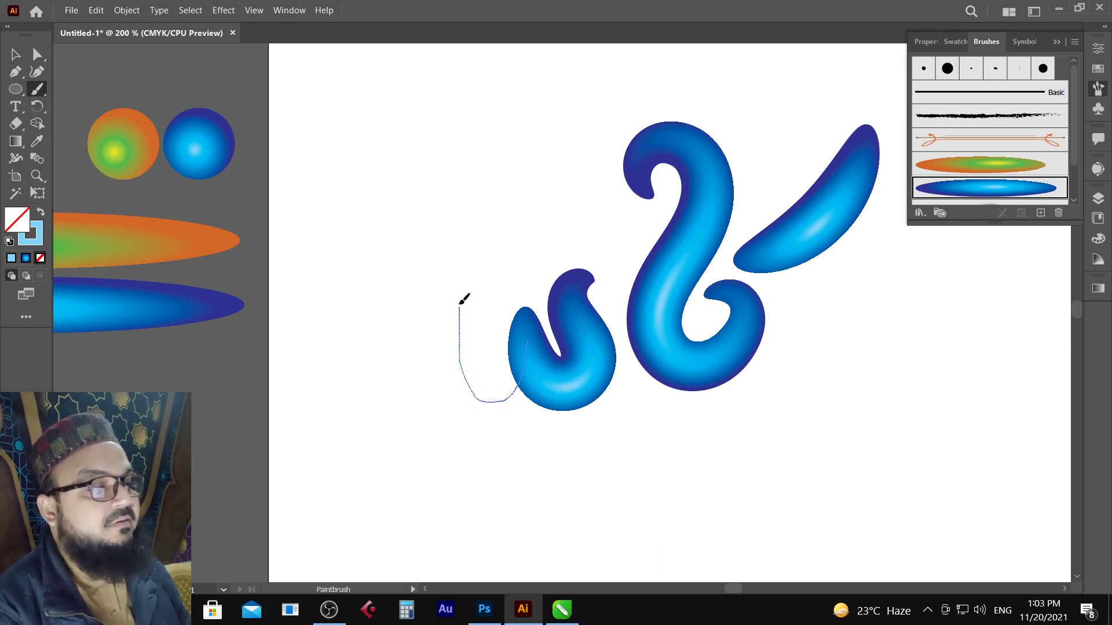
left_click_drag(464, 277, 462, 281)
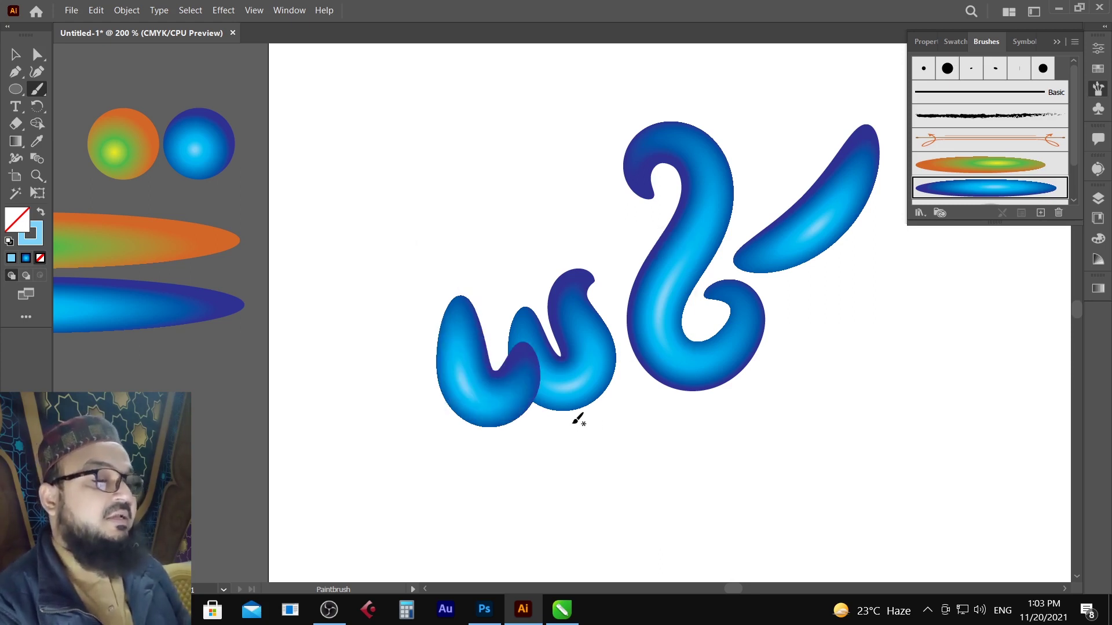
Move the cup-shaped stroke up slightly beside the hooked curve
key("v")
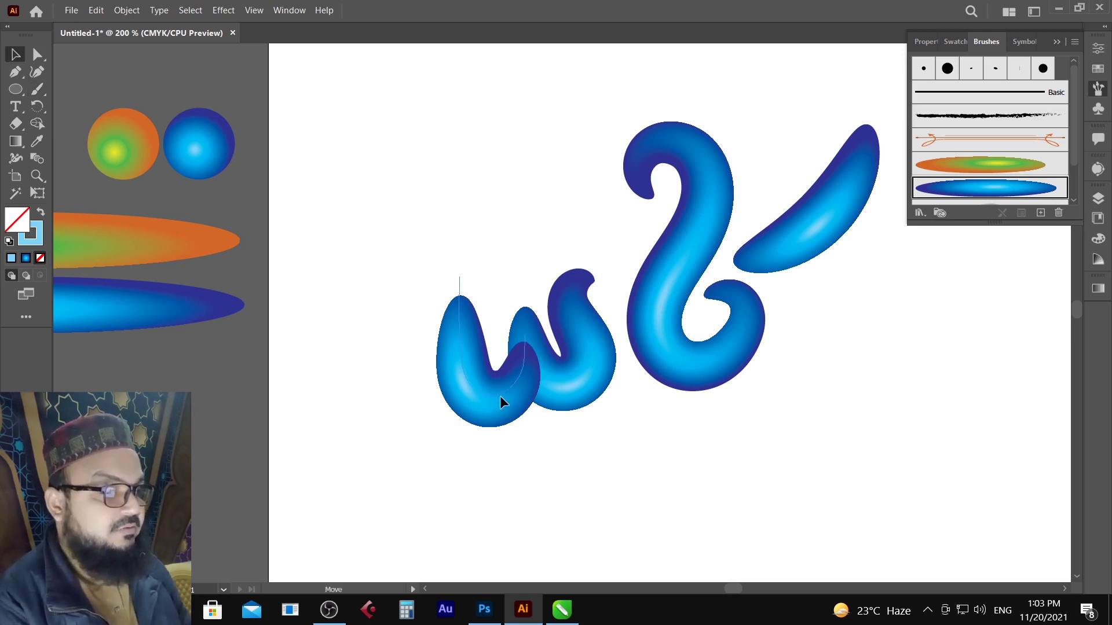
left_click(499, 398)
left_click(564, 462)
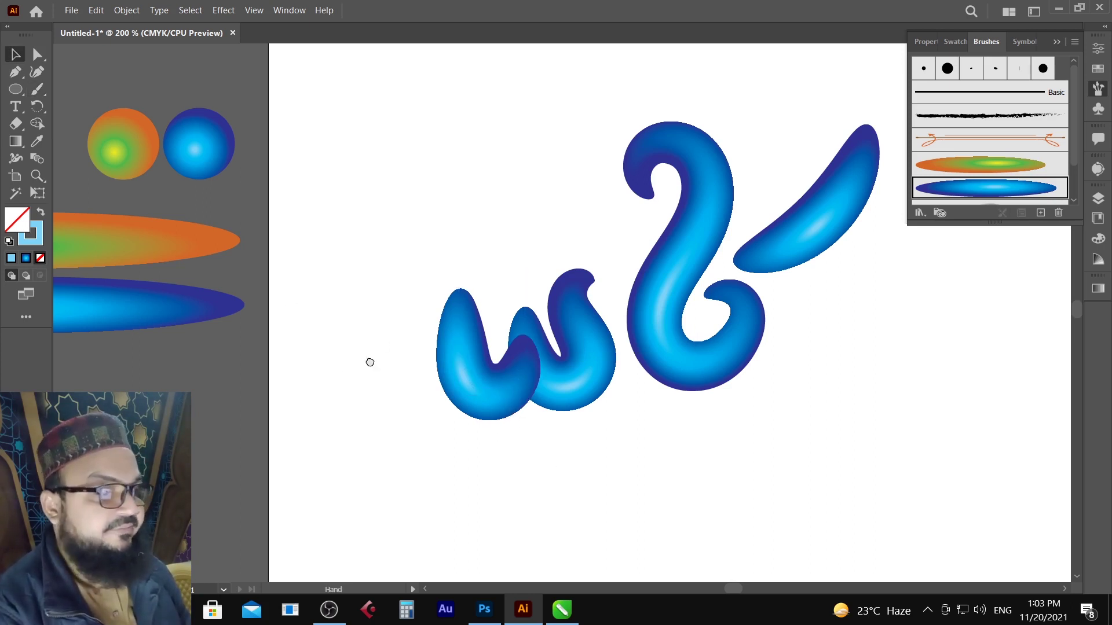
Paint a closed loop with a long tail sweeping back over the lettering, starting at the cup-shaped stroke, with the blue brush
left_click_drag(370, 362, 504, 335)
key("b")
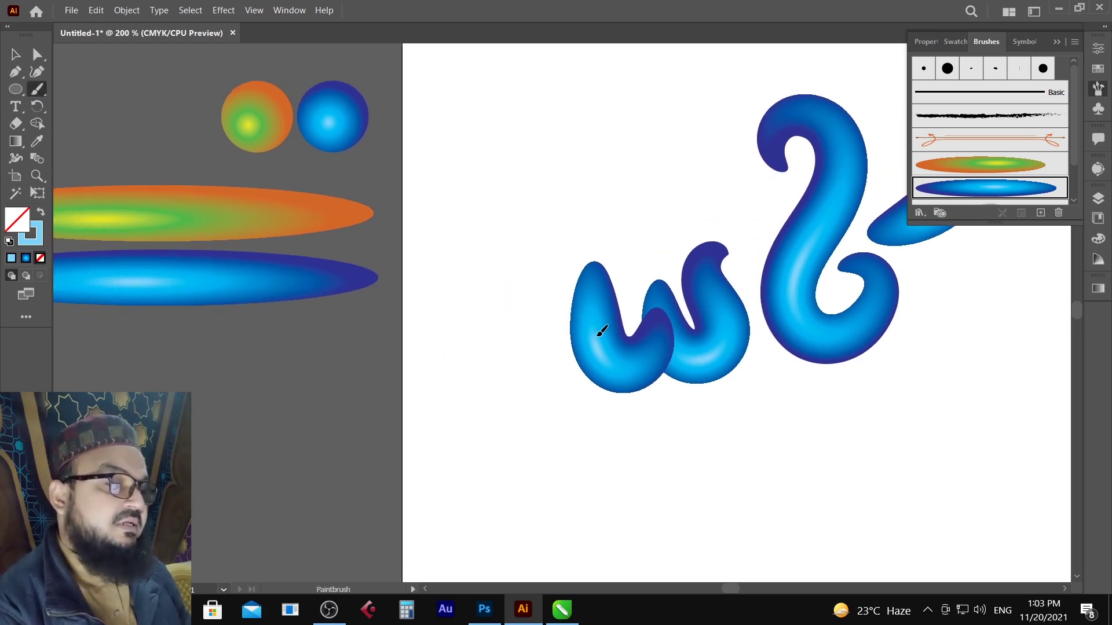
mouse_move(507, 396)
left_mouse_down()
mouse_move(464, 390)
mouse_move(437, 361)
mouse_move(439, 298)
left_mouse_up()
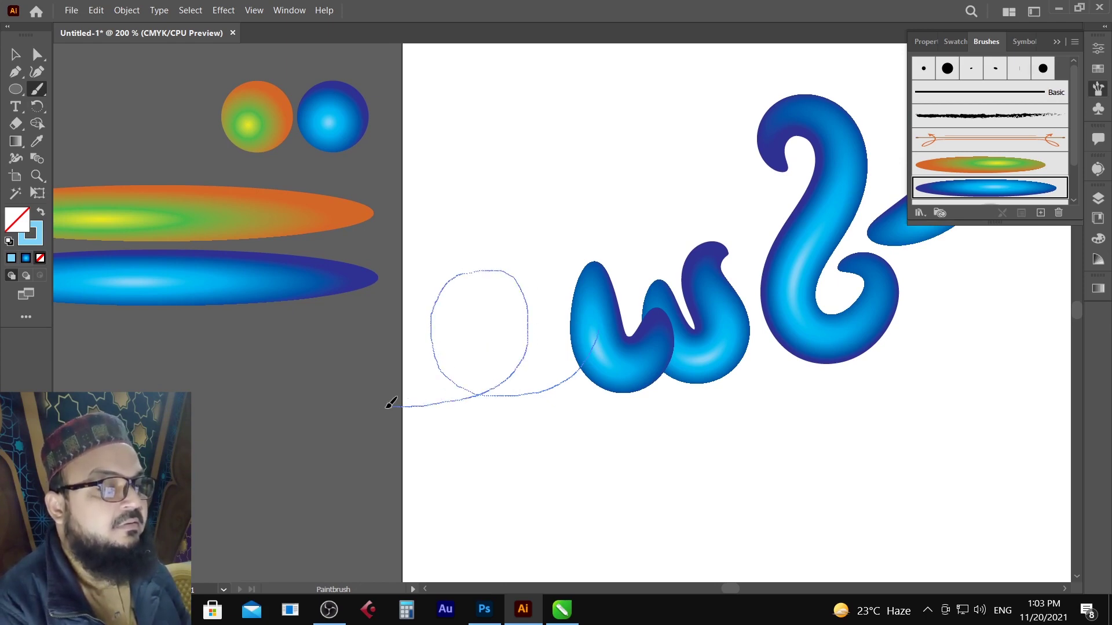
mouse_move(343, 211)
left_mouse_down()
mouse_move(384, 200)
mouse_move(459, 201)
mouse_move(576, 227)
mouse_move(631, 227)
mouse_move(703, 206)
mouse_move(735, 173)
left_mouse_up()
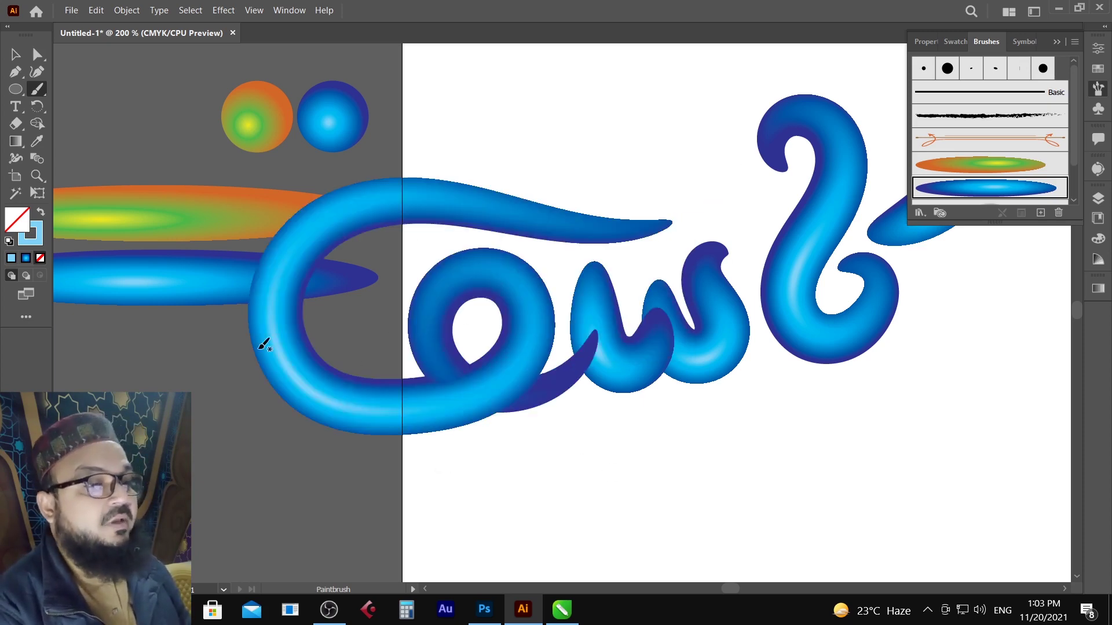
Send the cup-shaped stroke behind the hooked curve, and the long looping stroke behind the cup-shaped stroke
left_click(16, 55)
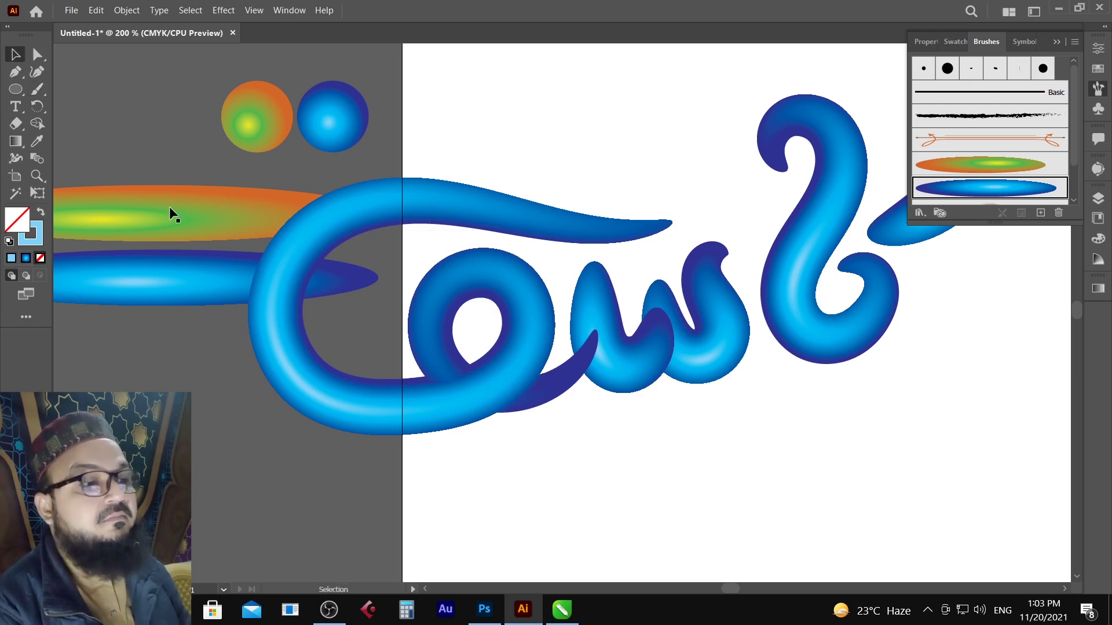
left_click(466, 382)
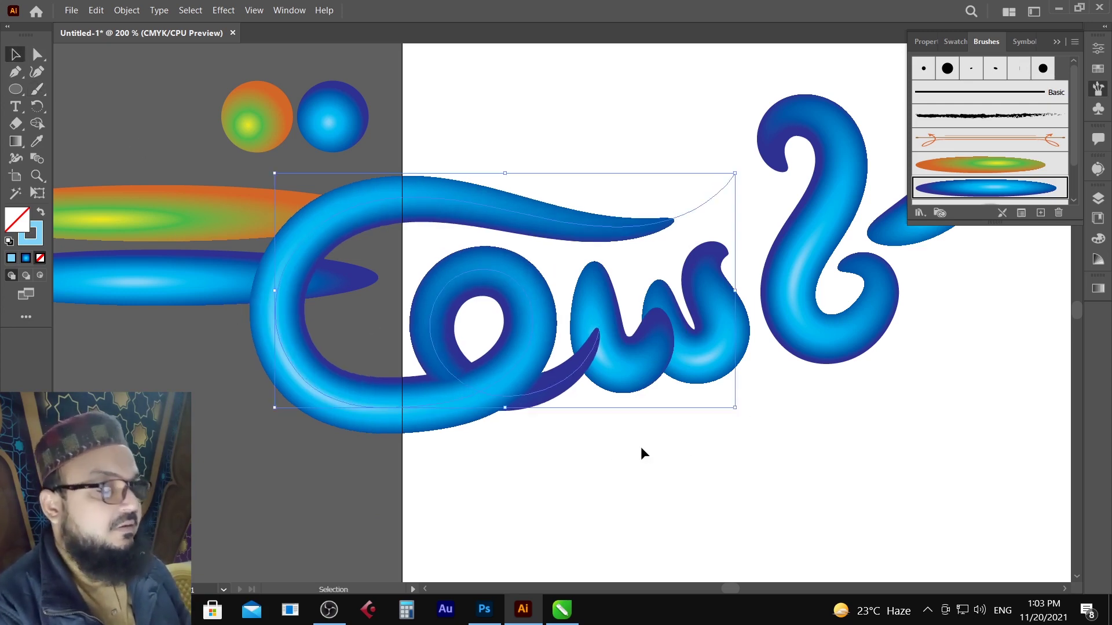
left_click(626, 356)
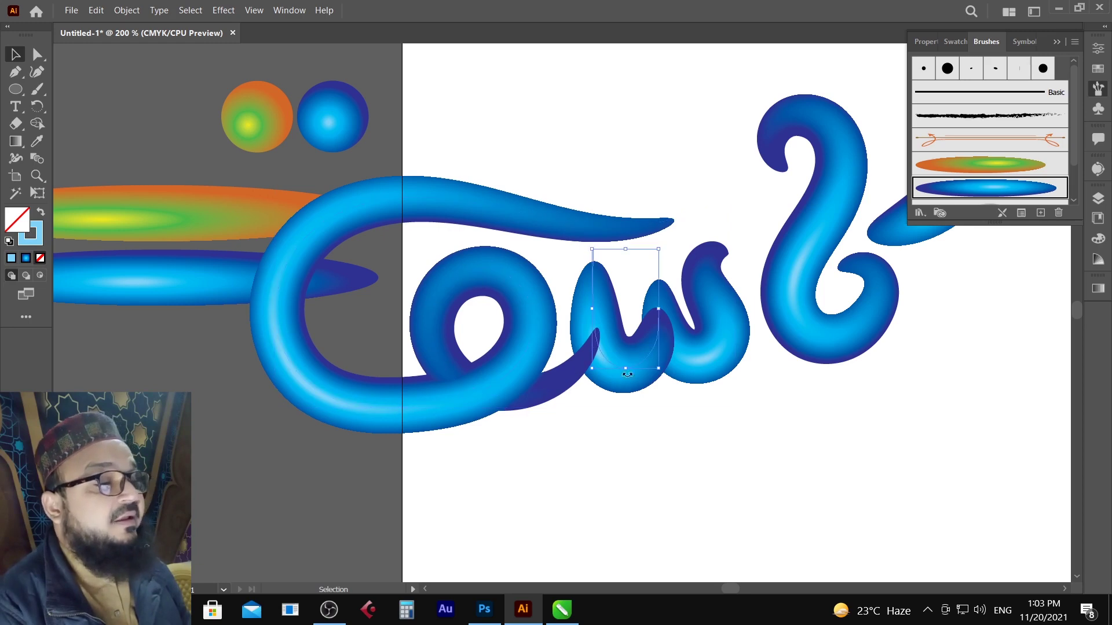
key("ctrl")
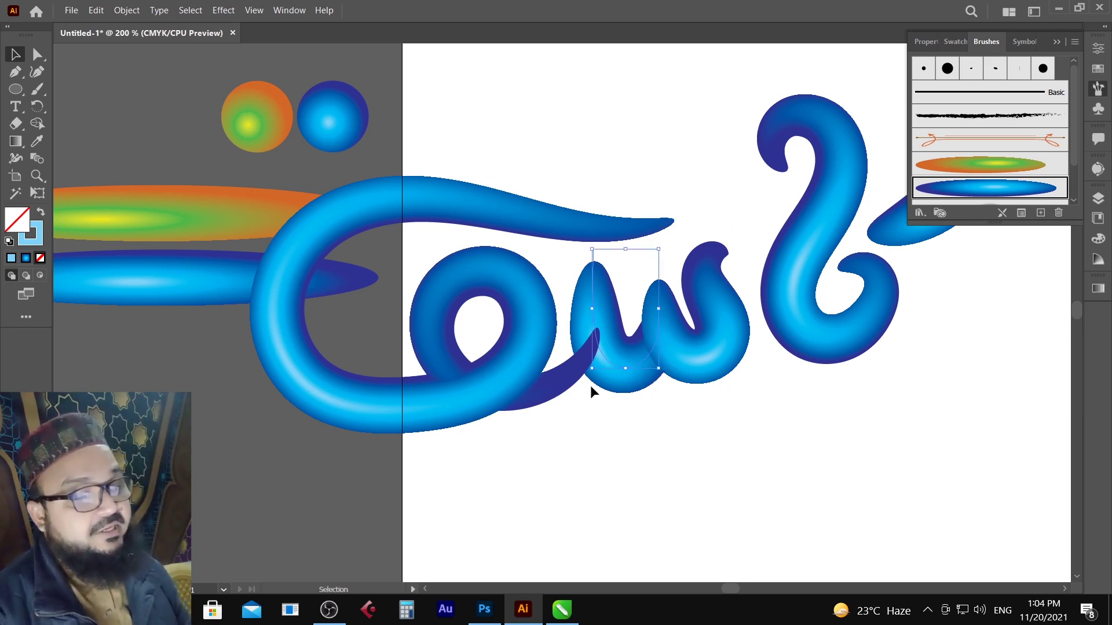
left_click(501, 379)
key("ctrl")
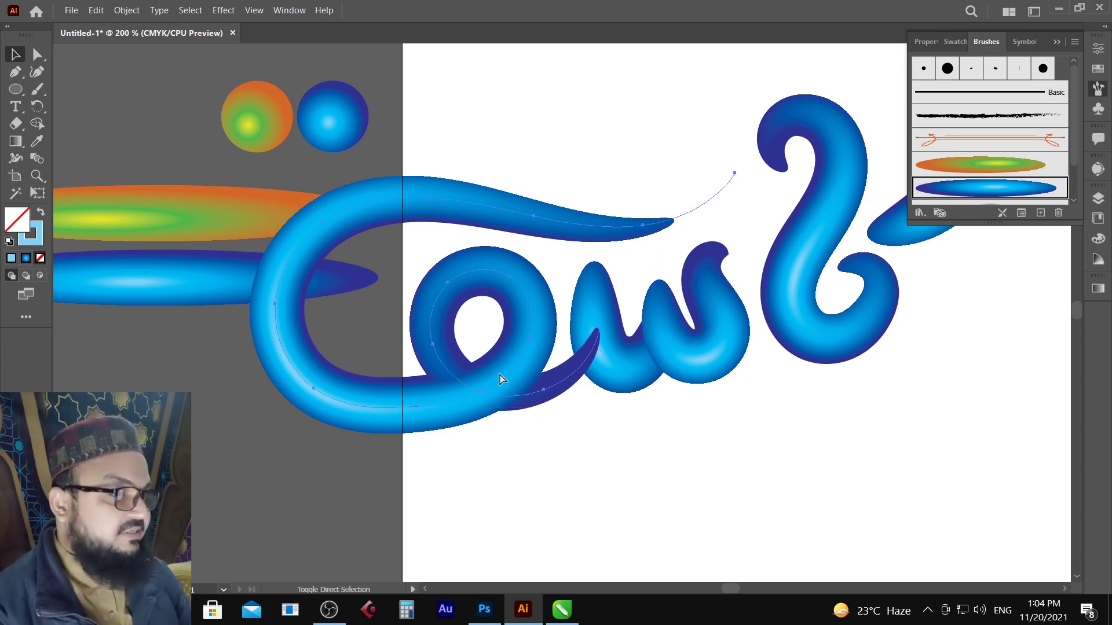
Move the lettering strokes fully onto the artboard and place the leaf-like stroke to the right of the tall curl
mouse_move(476, 485)
left_mouse_down()
mouse_move(711, 346)
mouse_move(811, 315)
left_mouse_up()
left_click_drag(665, 357, 827, 366)
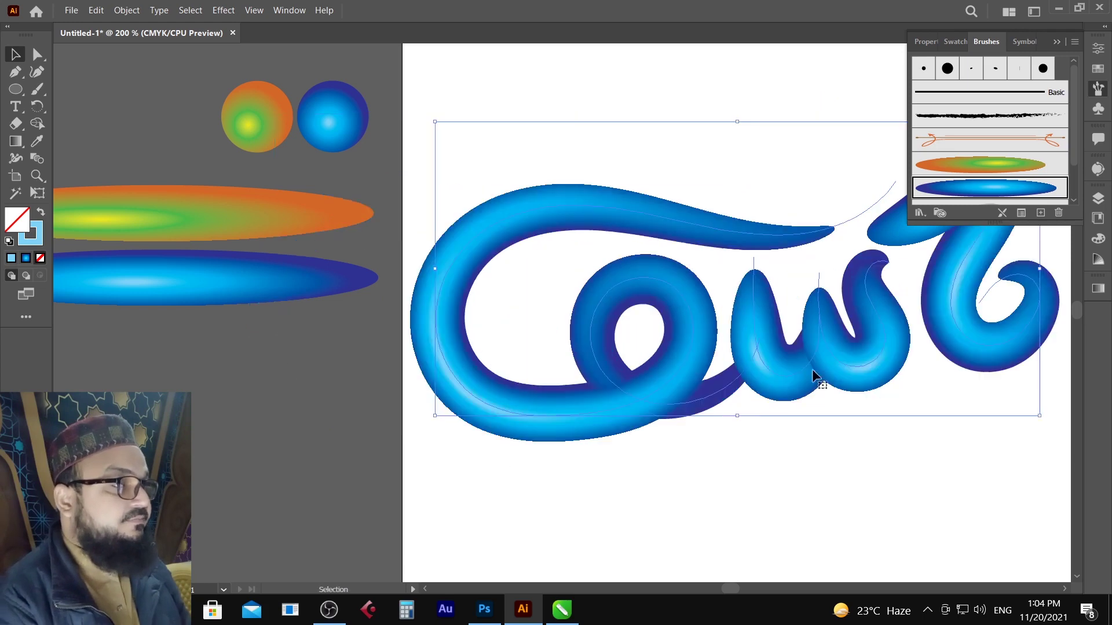
key("z")
left_click(703, 392, "alt")
left_click(702, 330, "alt")
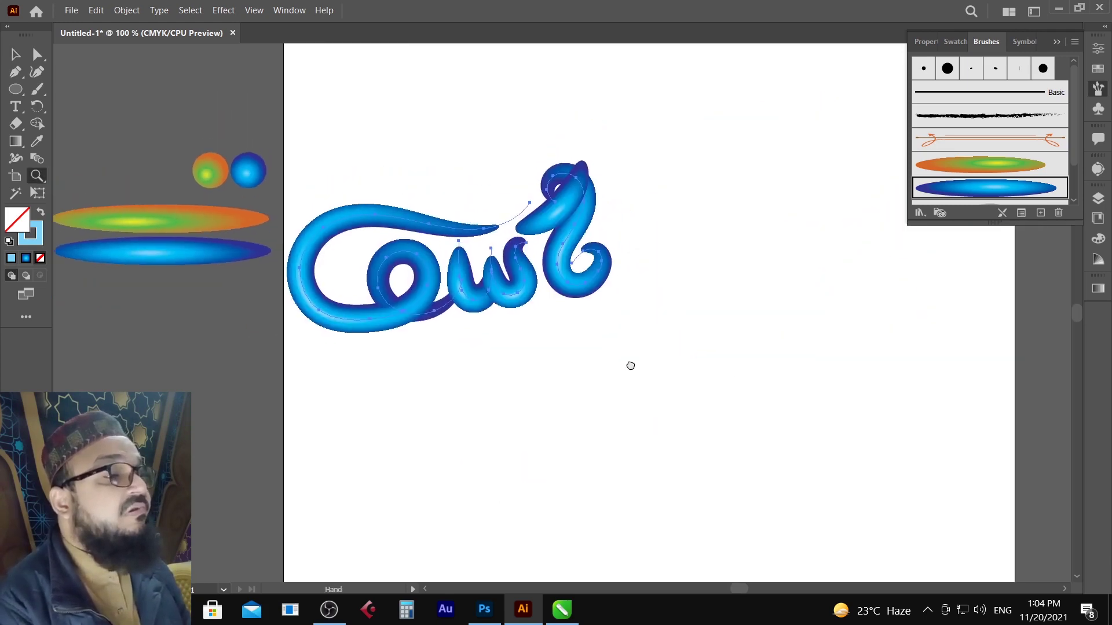
key("v")
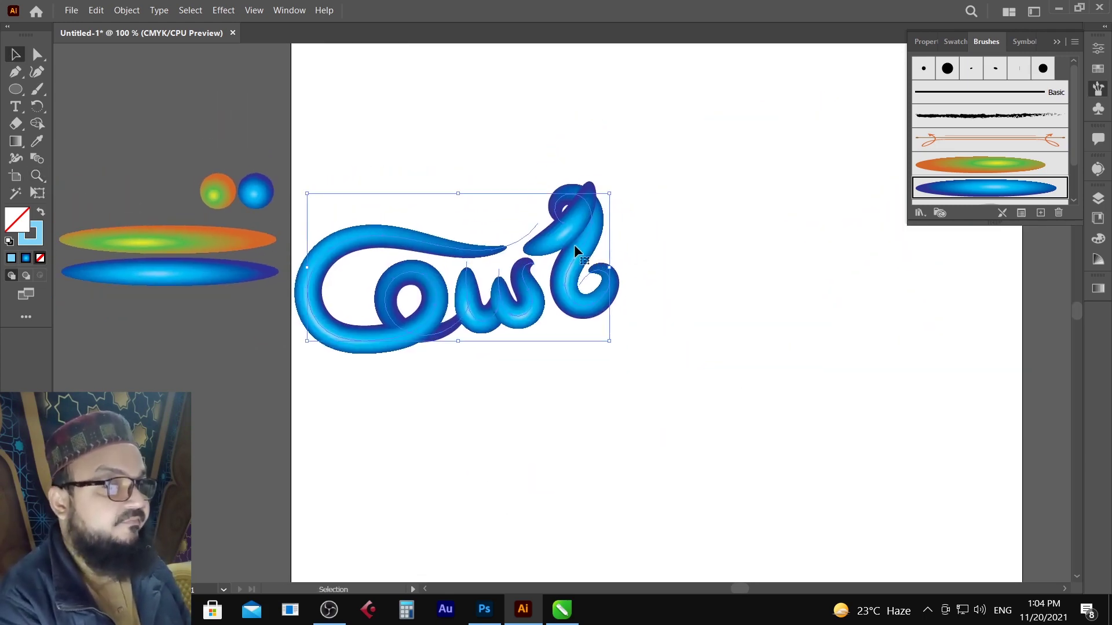
left_click_drag(643, 237, 641, 237)
left_click(756, 270)
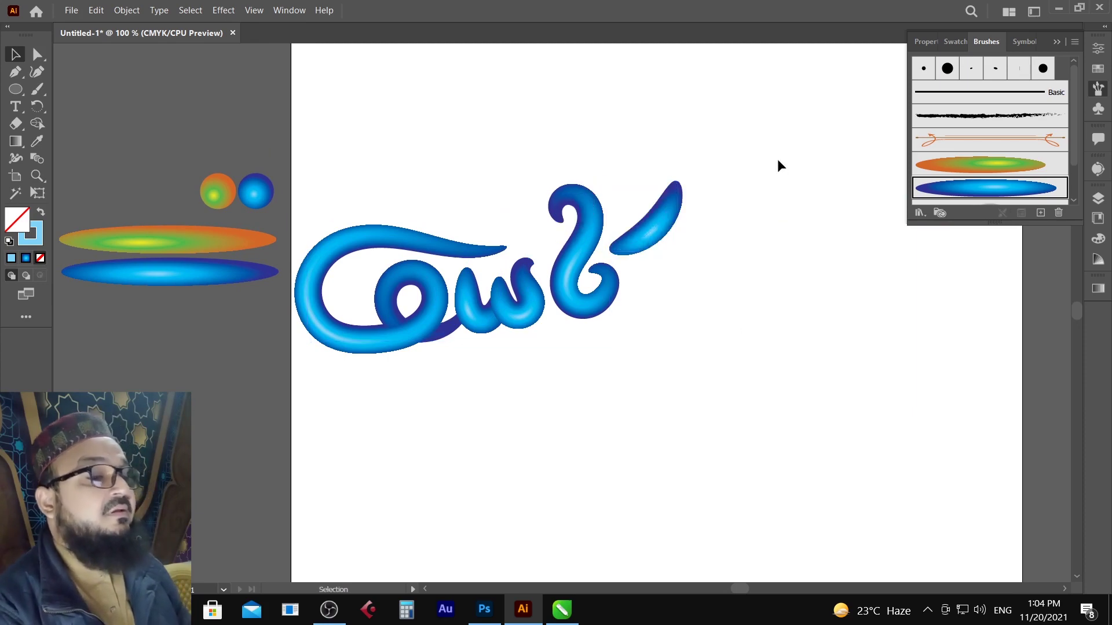
Move all the blue lettering strokes together toward the middle of the artboard
left_click_drag(778, 158, 301, 377)
left_click_drag(476, 322, 614, 383)
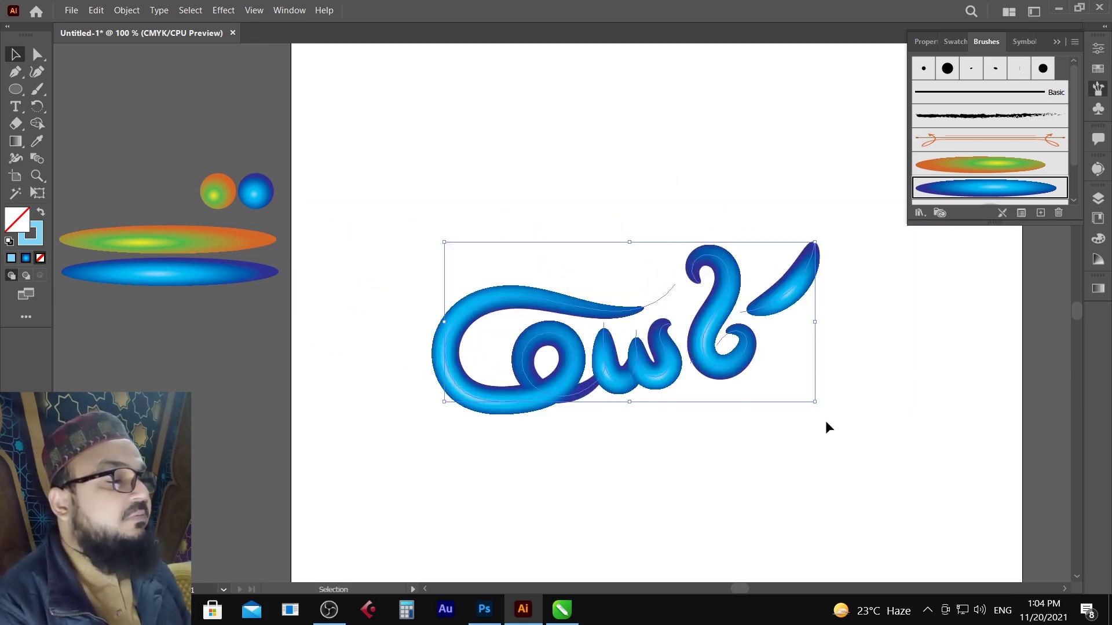
left_click(825, 422)
Move the leaf-like stroke closer to the tall curl, just above its hooked end
key("z")
left_click_drag(856, 217, 416, 486)
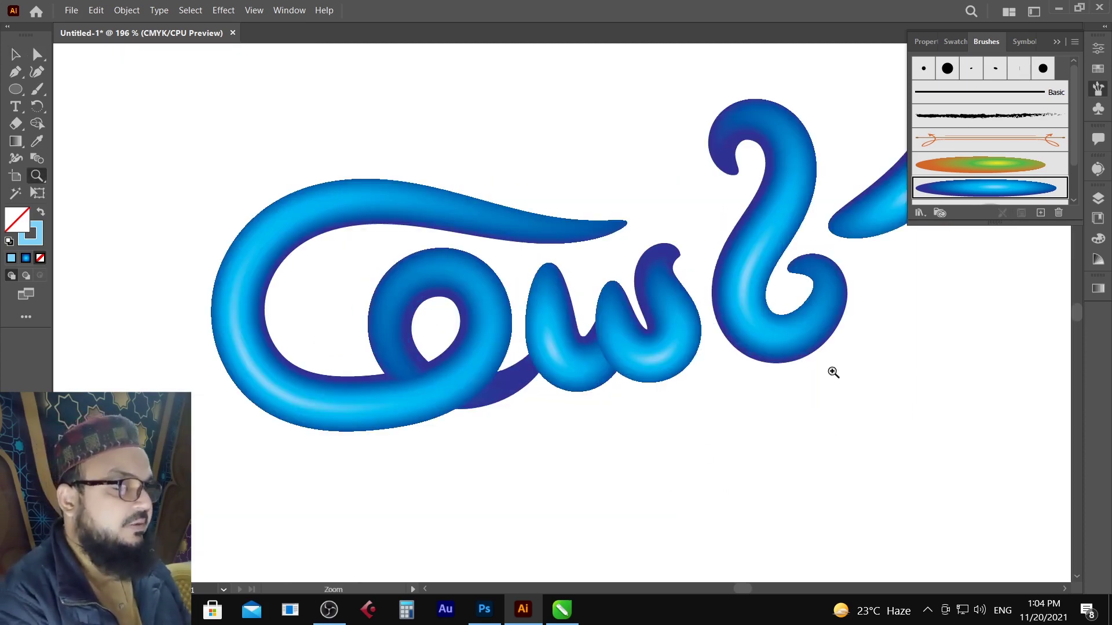
left_click_drag(804, 335, 758, 415)
left_click_drag(883, 287, 807, 273)
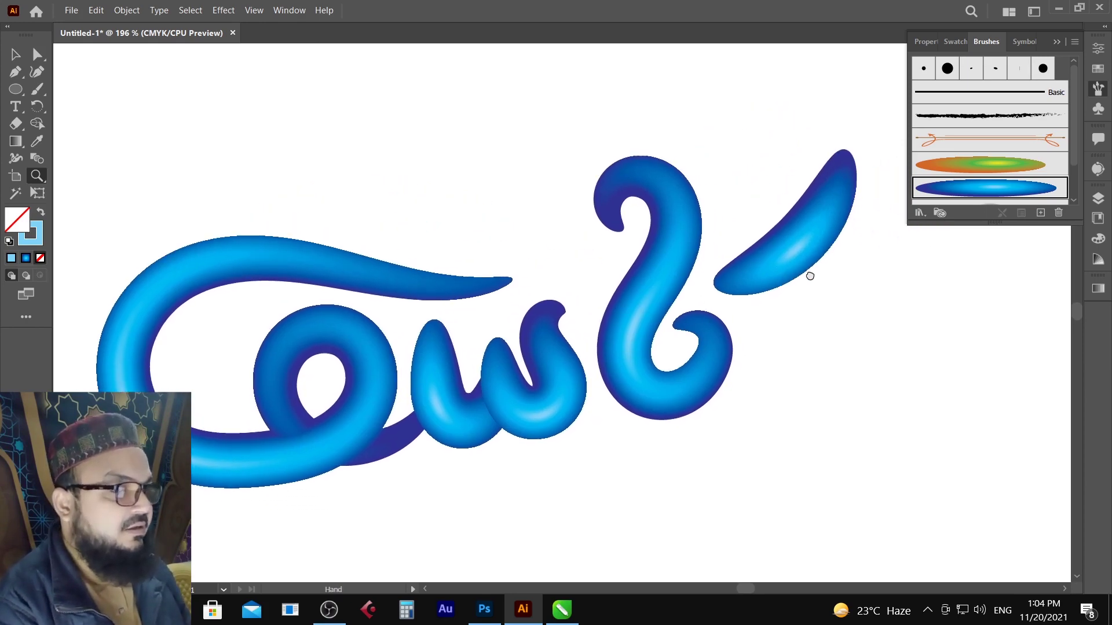
key("v")
mouse_move(824, 232)
left_mouse_down()
mouse_move(800, 233)
mouse_move(783, 254)
mouse_move(794, 243)
left_mouse_up()
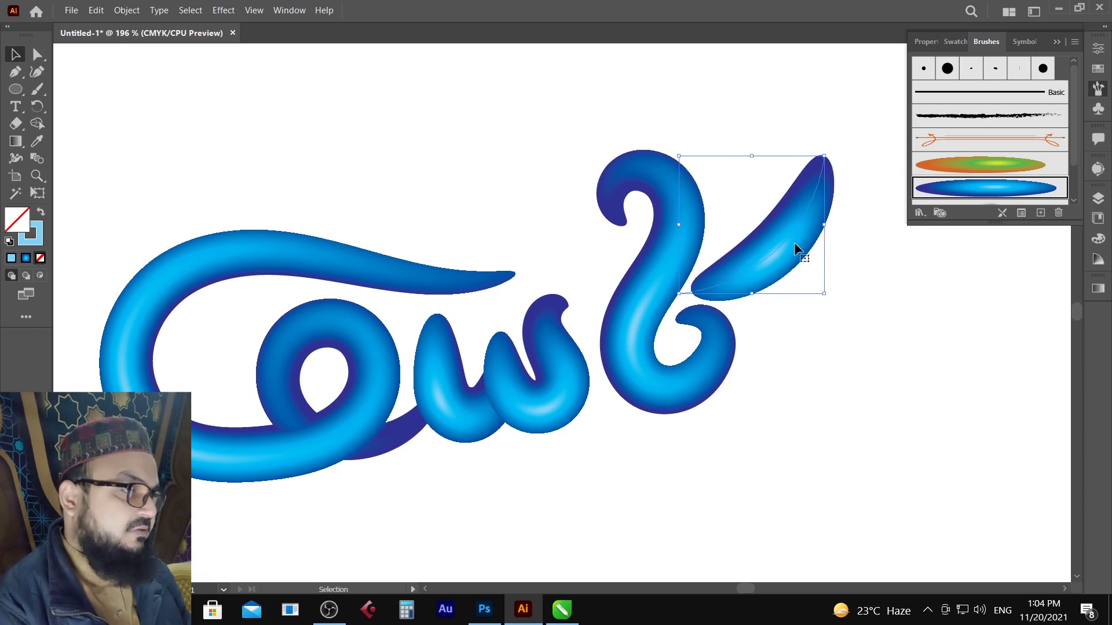
left_click(800, 313)
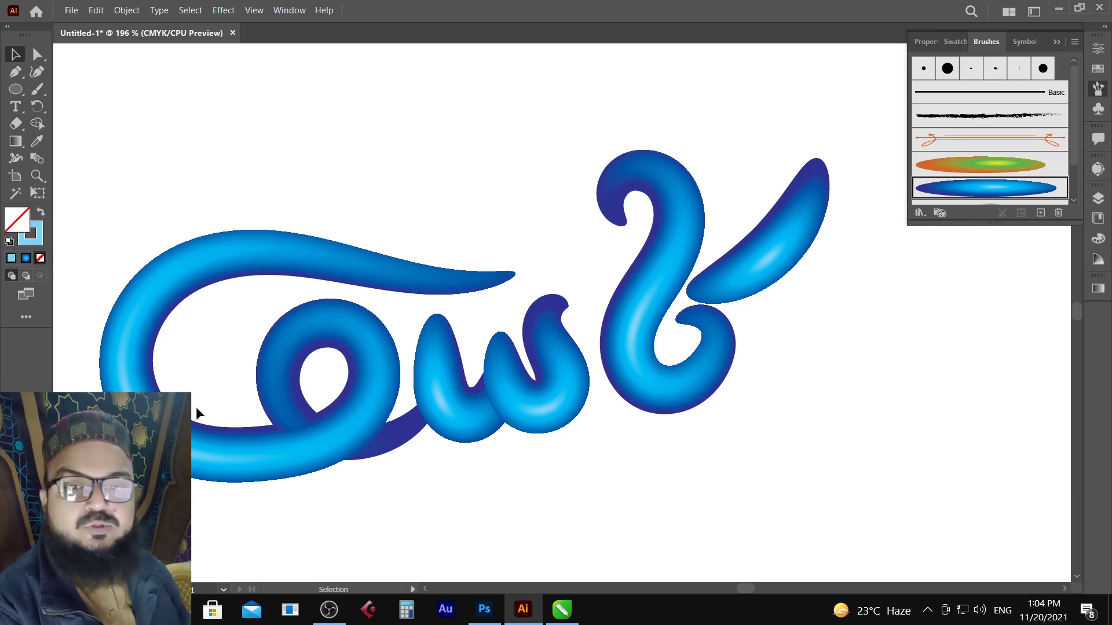
Delete the long looping stroke and paint a shorter closed loop joining the cup-shaped stroke with the blue brush
left_click(301, 448)
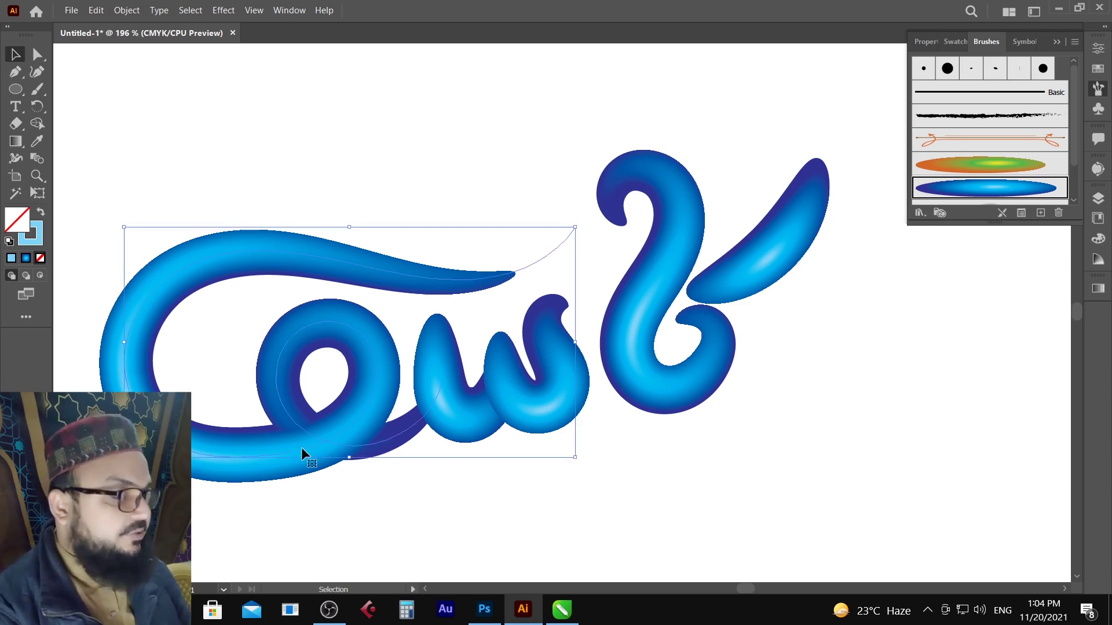
key("Delete")
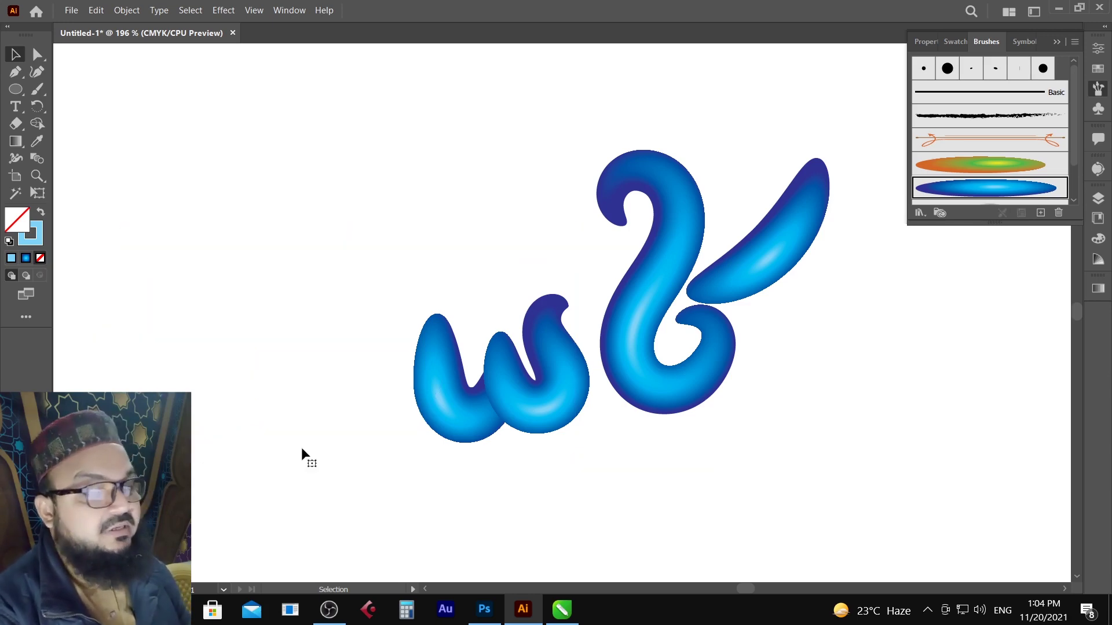
left_click(37, 90)
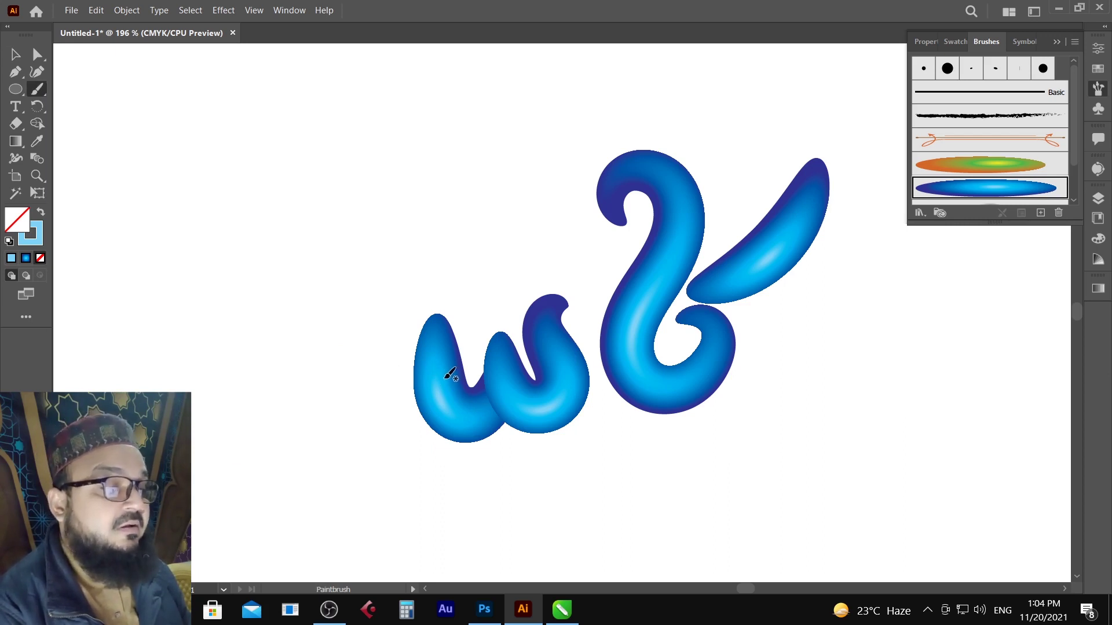
mouse_move(438, 391)
left_mouse_down()
mouse_move(389, 439)
mouse_move(299, 443)
mouse_move(272, 418)
mouse_move(264, 380)
mouse_move(272, 350)
mouse_move(311, 319)
mouse_move(340, 317)
mouse_move(367, 343)
mouse_move(356, 404)
mouse_move(307, 455)
left_mouse_up()
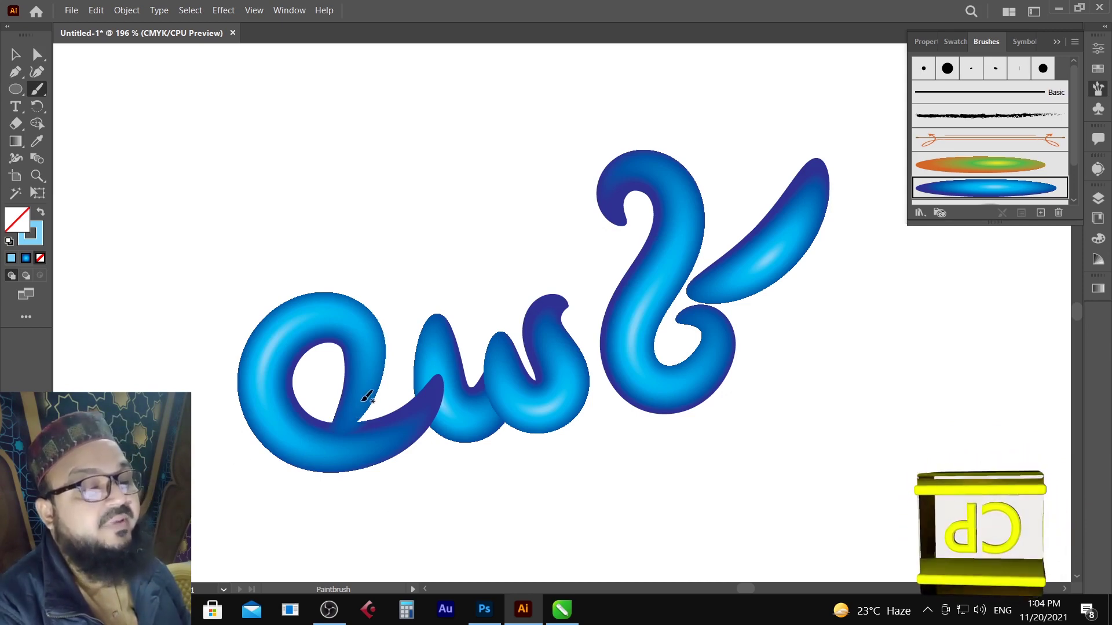
Try painting a sweeping tail leftward from the base of the loop, undoing each attempt
left_click_drag(351, 420, 281, 459)
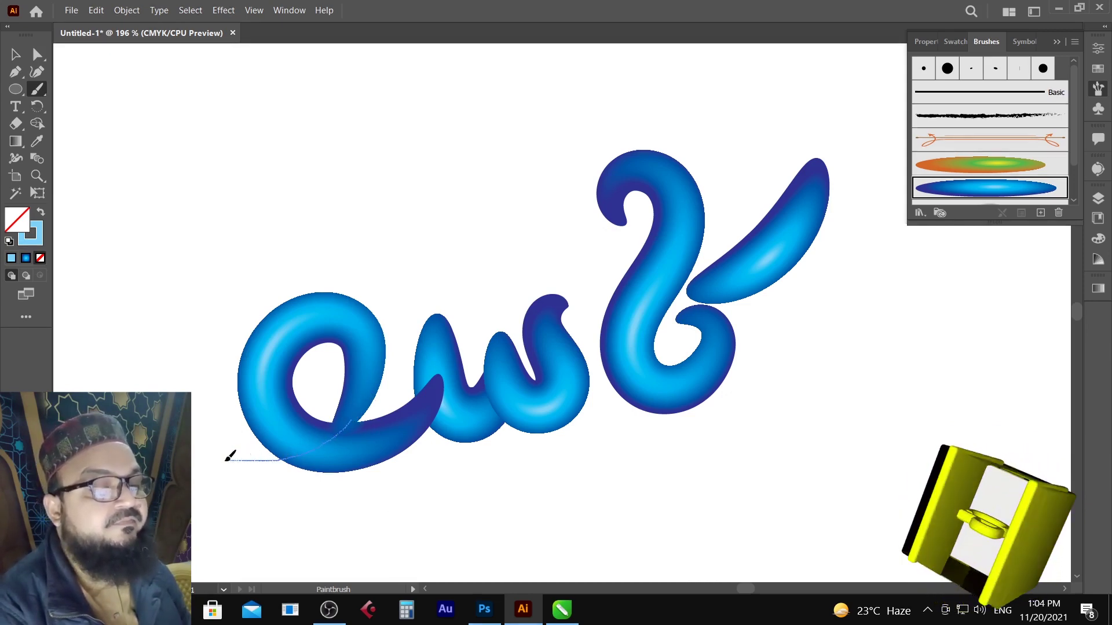
left_click_drag(200, 451, 201, 453)
key("ctrl+z")
left_click_drag(311, 442, 504, 425)
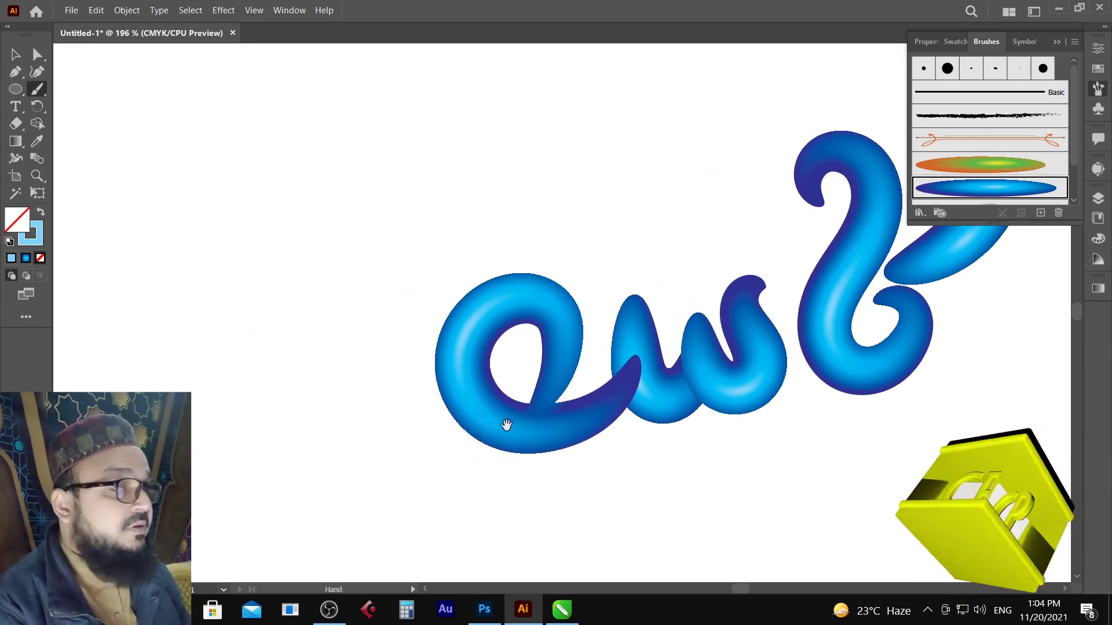
mouse_move(556, 374)
left_mouse_down()
mouse_move(498, 437)
mouse_move(387, 460)
mouse_move(284, 449)
mouse_move(232, 409)
mouse_move(230, 345)
mouse_move(275, 293)
mouse_move(325, 306)
mouse_move(362, 348)
left_mouse_up()
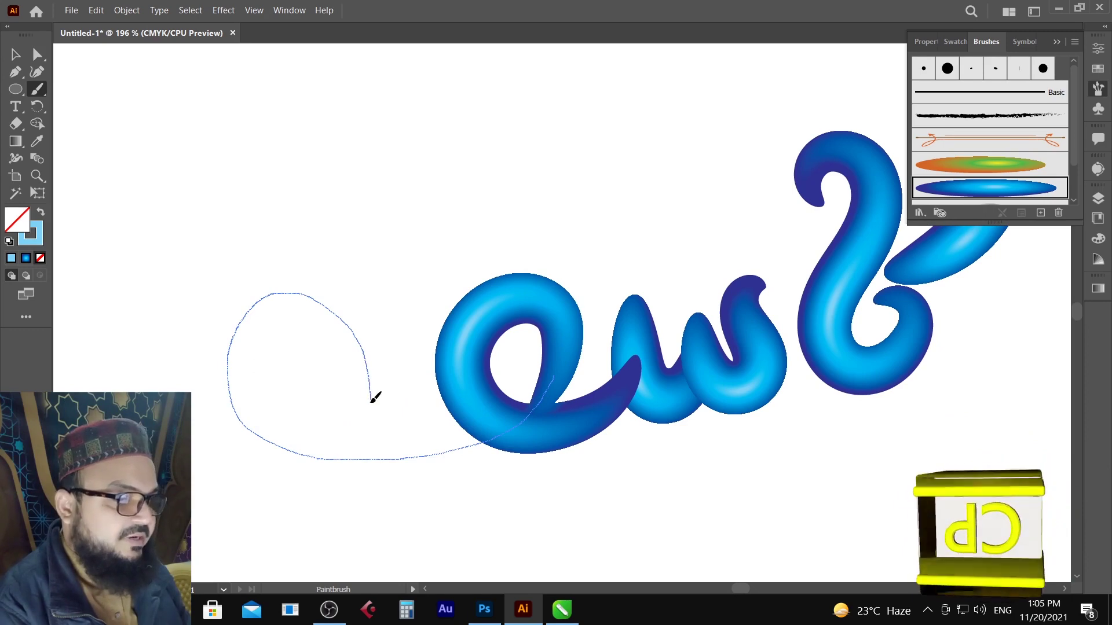
left_click_drag(372, 401, 372, 402)
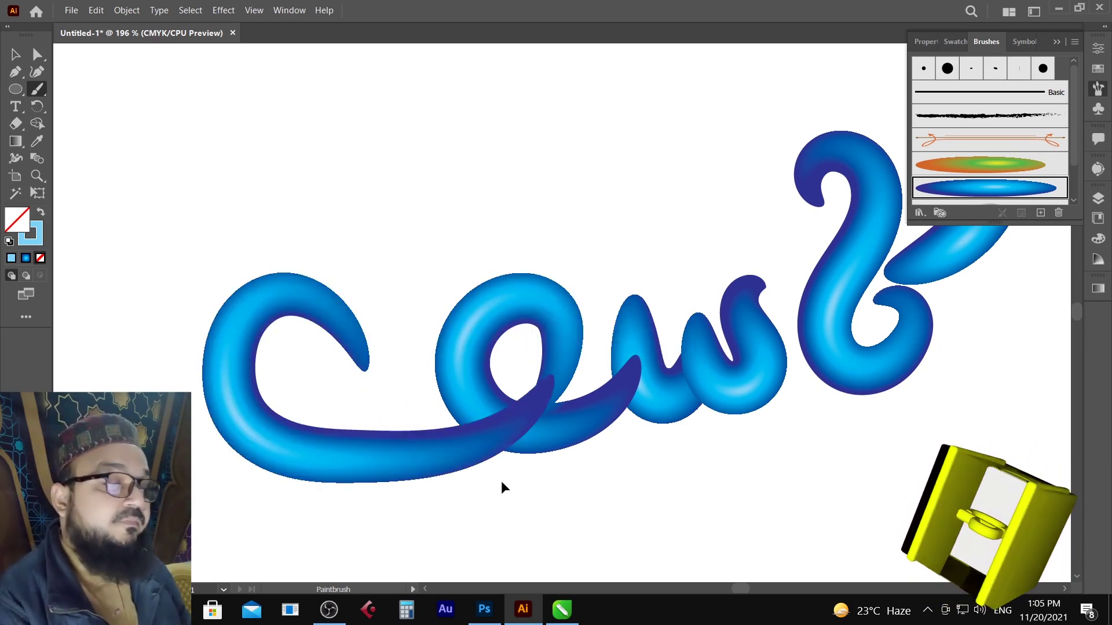
key("ctrl+z")
mouse_move(551, 385)
left_mouse_down()
mouse_move(494, 447)
mouse_move(451, 465)
mouse_move(323, 478)
mouse_move(253, 450)
mouse_move(232, 383)
left_mouse_up()
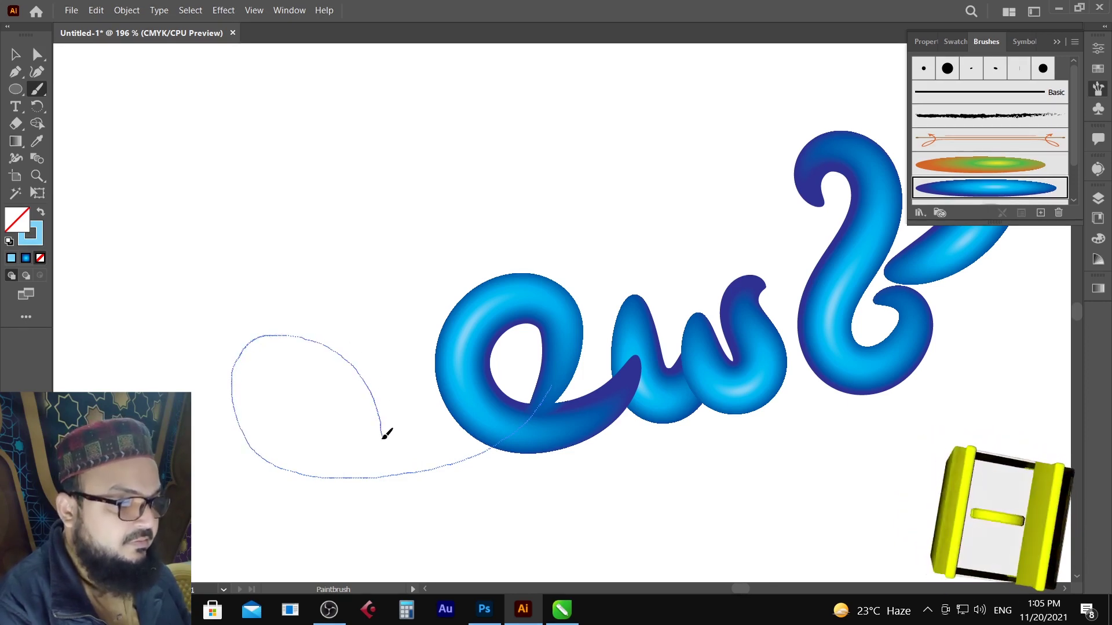
left_click_drag(387, 433, 388, 435)
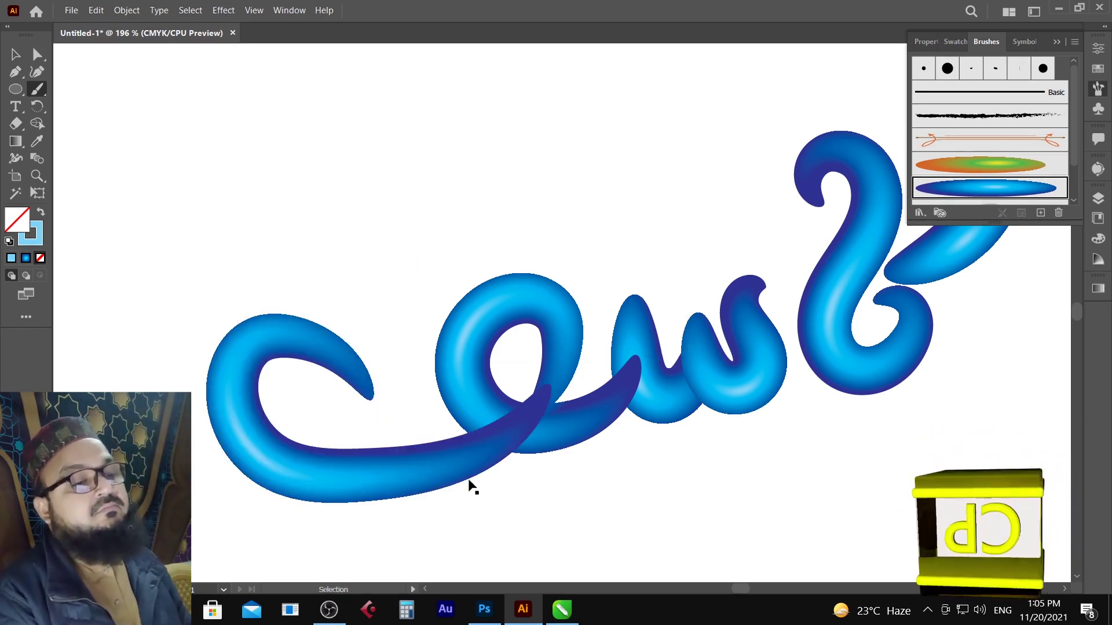
key("ctrl+z")
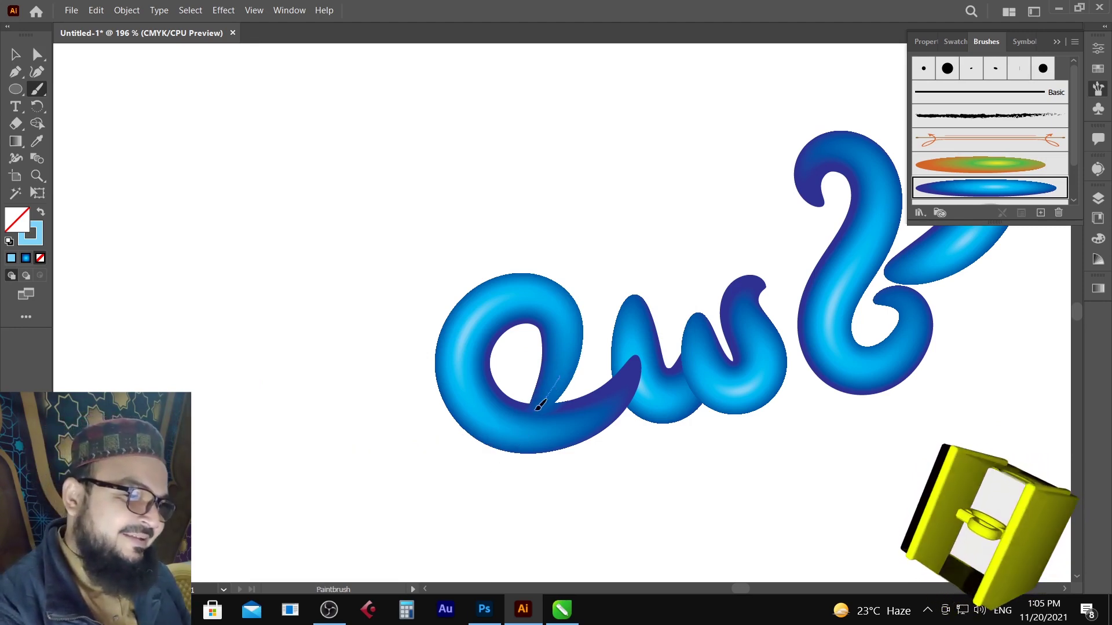
Paint a large sweeping tail from the base of the loop out to the left, curling back inward at its end
mouse_move(465, 456)
left_mouse_down()
mouse_move(320, 461)
mouse_move(273, 441)
mouse_move(240, 415)
mouse_move(231, 349)
left_mouse_up()
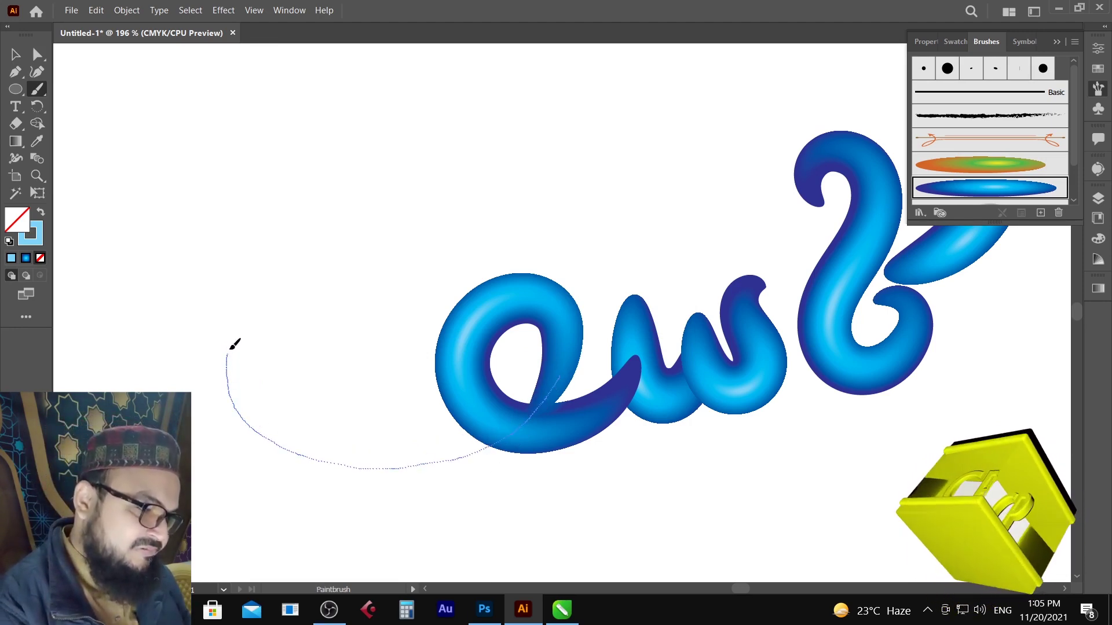
mouse_move(268, 304)
left_mouse_down()
mouse_move(321, 323)
mouse_move(348, 377)
left_mouse_up()
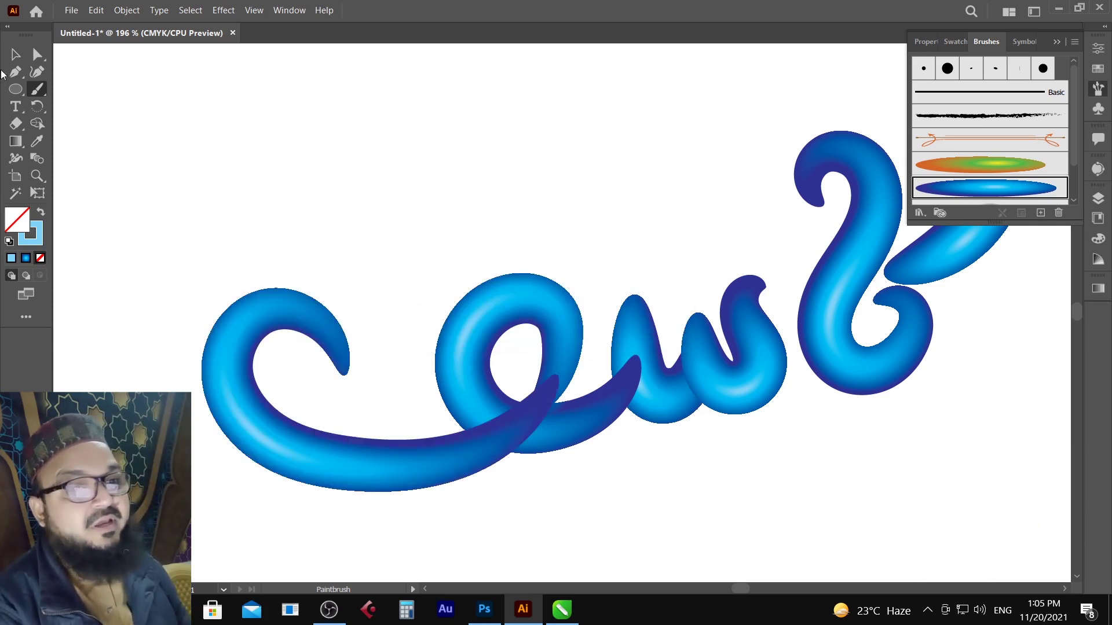
Send the closed loop stroke behind the cup-shaped stroke and shift it slightly right toward it
left_click(15, 54)
left_click(547, 428)
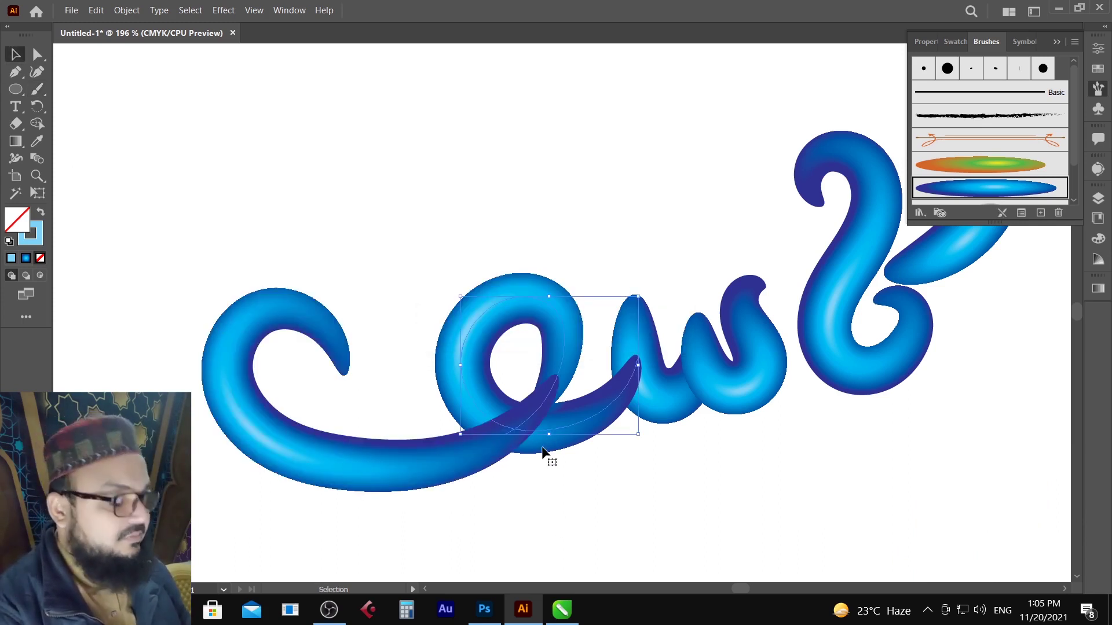
key("ctrl")
key("ctrl+bracketleft")
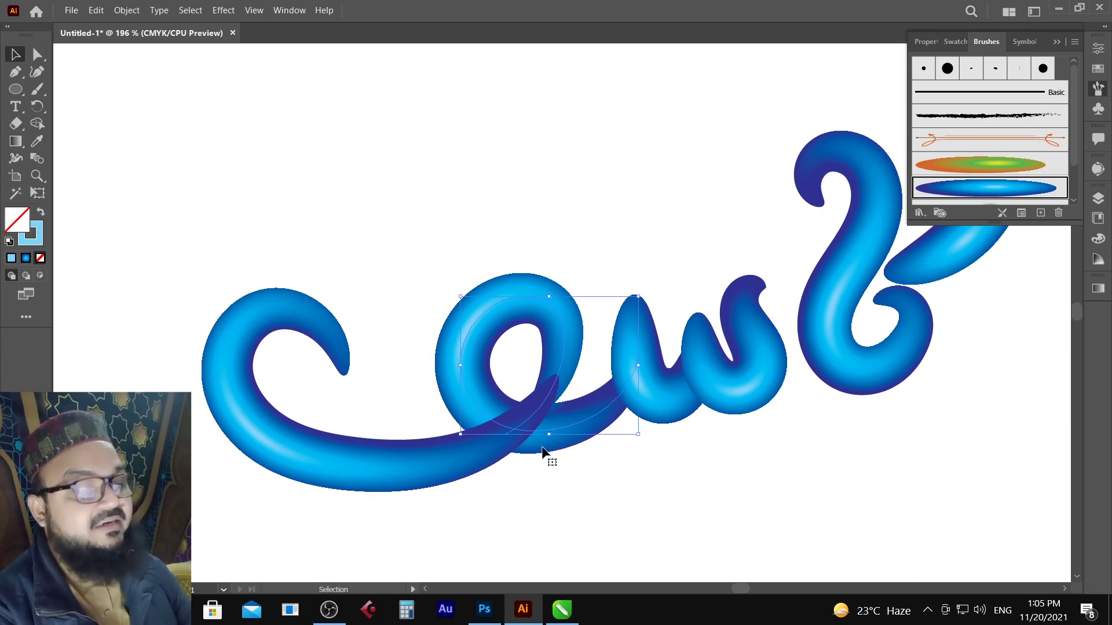
left_click_drag(571, 431, 583, 428)
Send the sweeping tail stroke behind the closed loop and nudge both strokes so they join at the loop's base
left_click(470, 466)
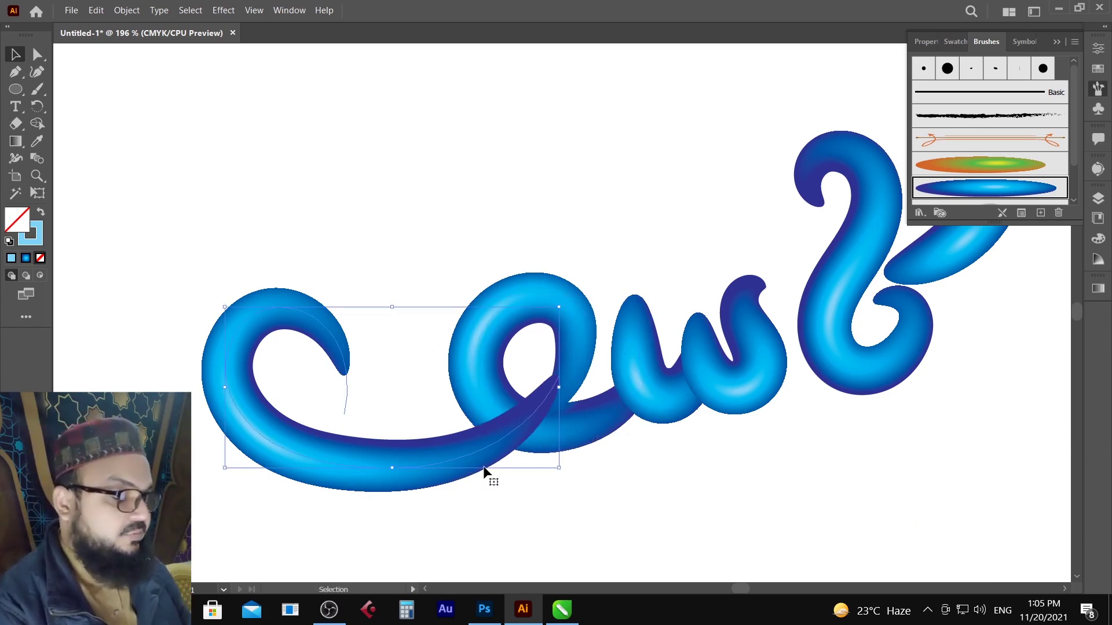
key("ctrl+shift+[")
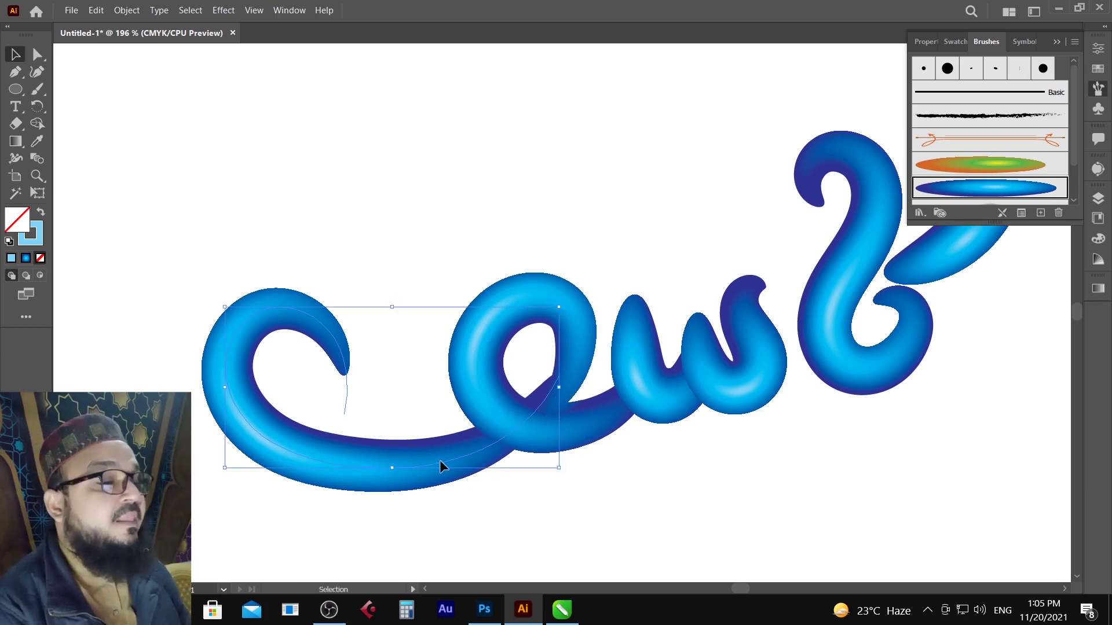
mouse_move(439, 460)
left_mouse_down()
mouse_move(450, 454)
mouse_move(448, 471)
mouse_move(458, 447)
left_mouse_up()
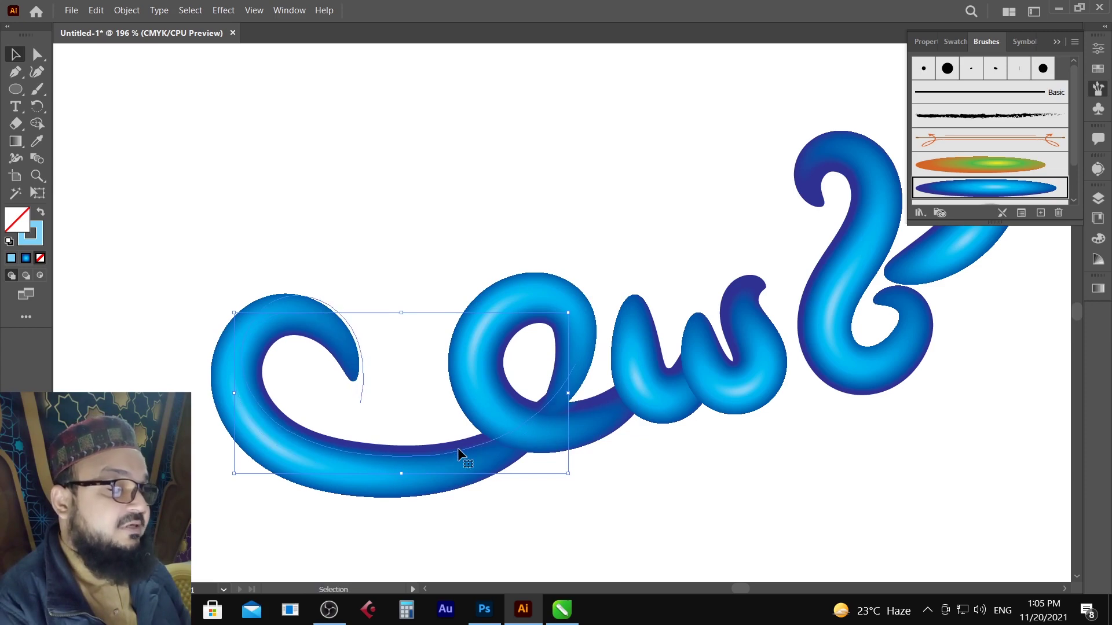
left_click(605, 433)
left_click_drag(609, 432, 588, 421)
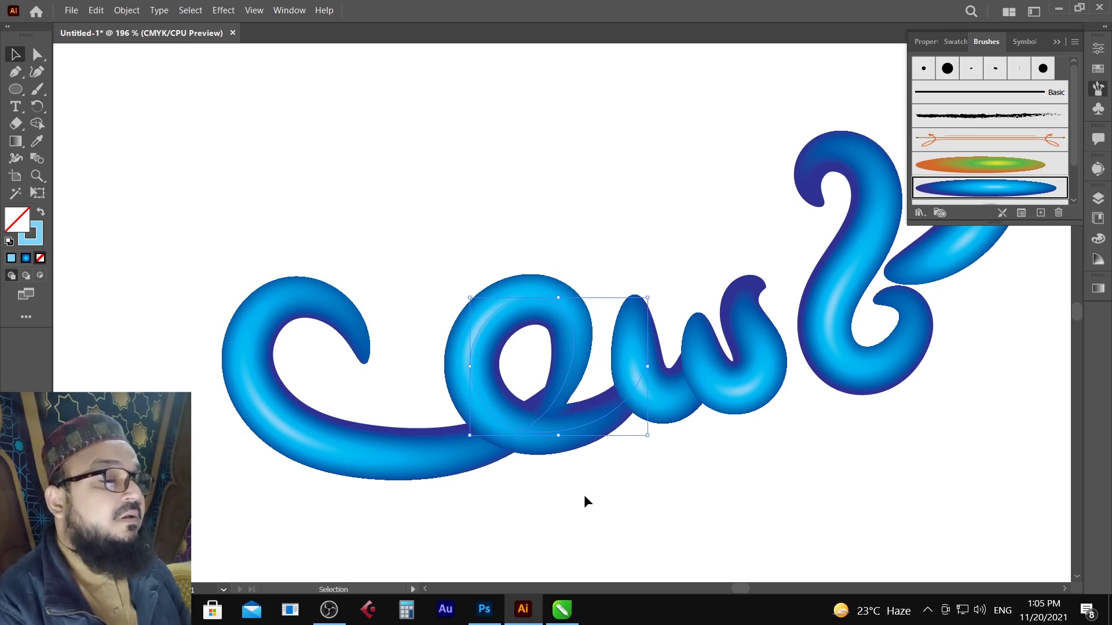
Move the tail path's end anchor inside the loop slightly down and left so it tucks under the loop's base
left_click(469, 453)
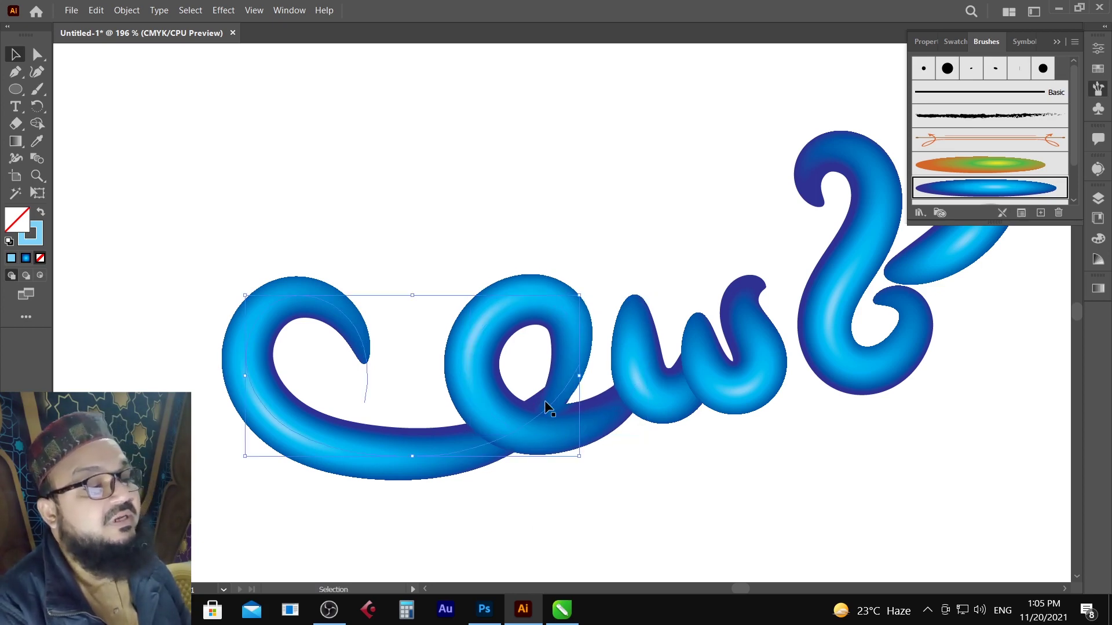
left_click(38, 54)
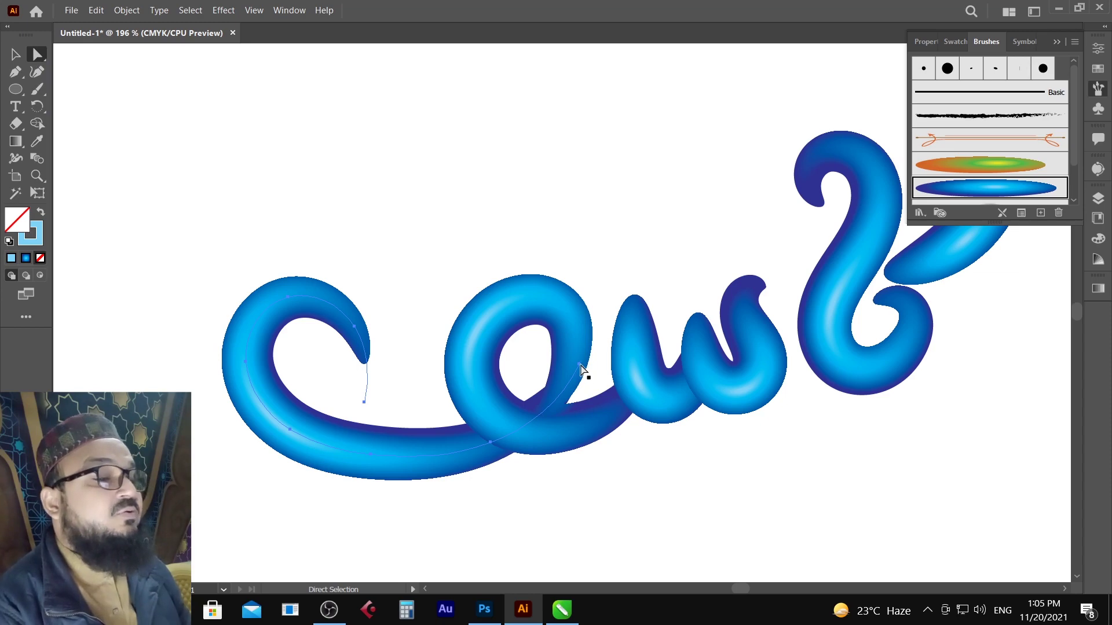
left_click_drag(581, 369, 556, 392)
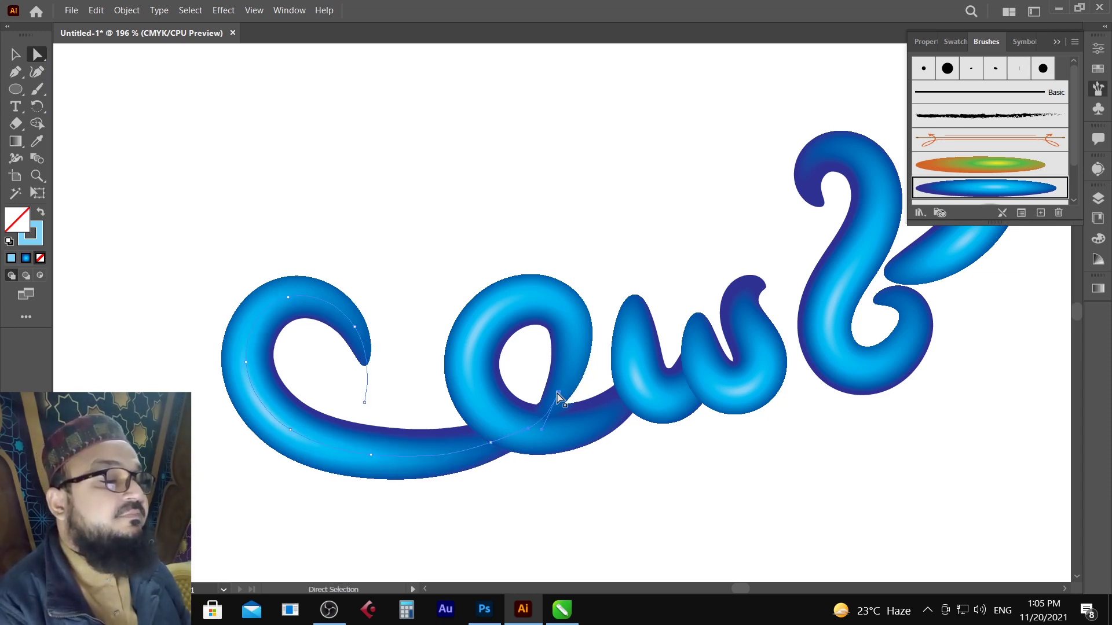
left_click(14, 54)
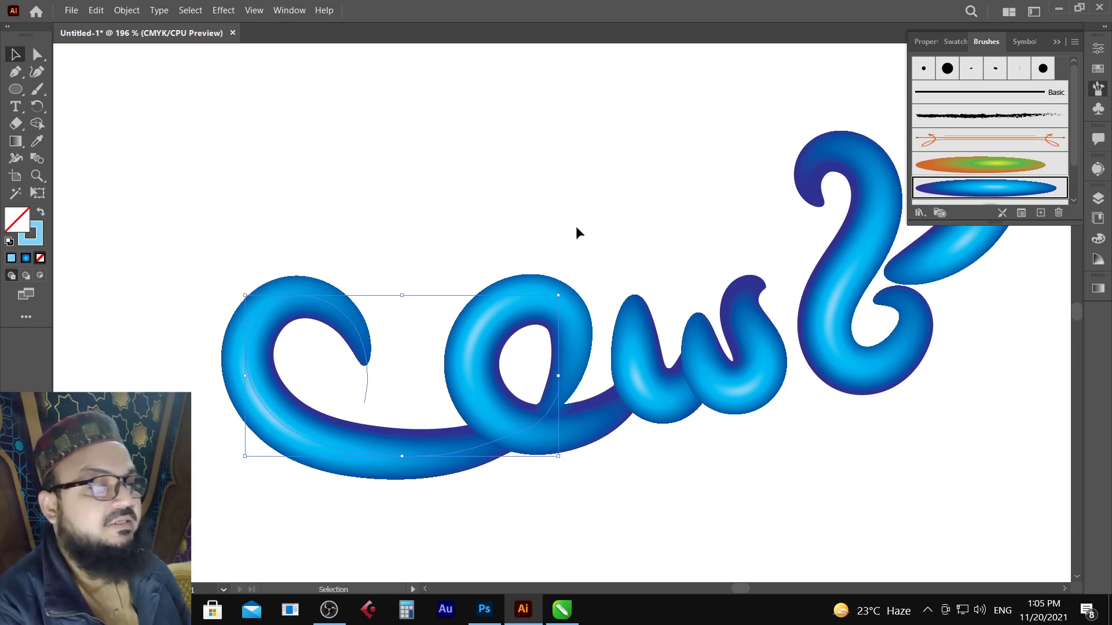
left_click(576, 226)
Delete all the painted blue strokes to clear the canvas
key("space")
left_click_drag(685, 417, 606, 405)
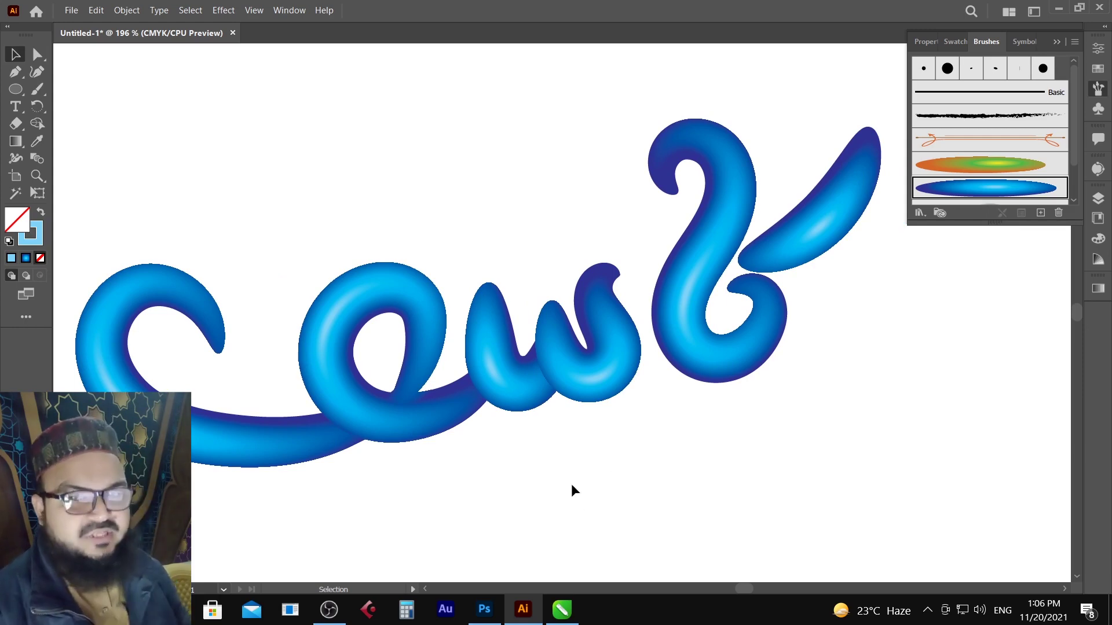
mouse_move(225, 505)
left_mouse_down()
mouse_move(874, 162)
mouse_move(837, 131)
left_mouse_up()
key("Delete")
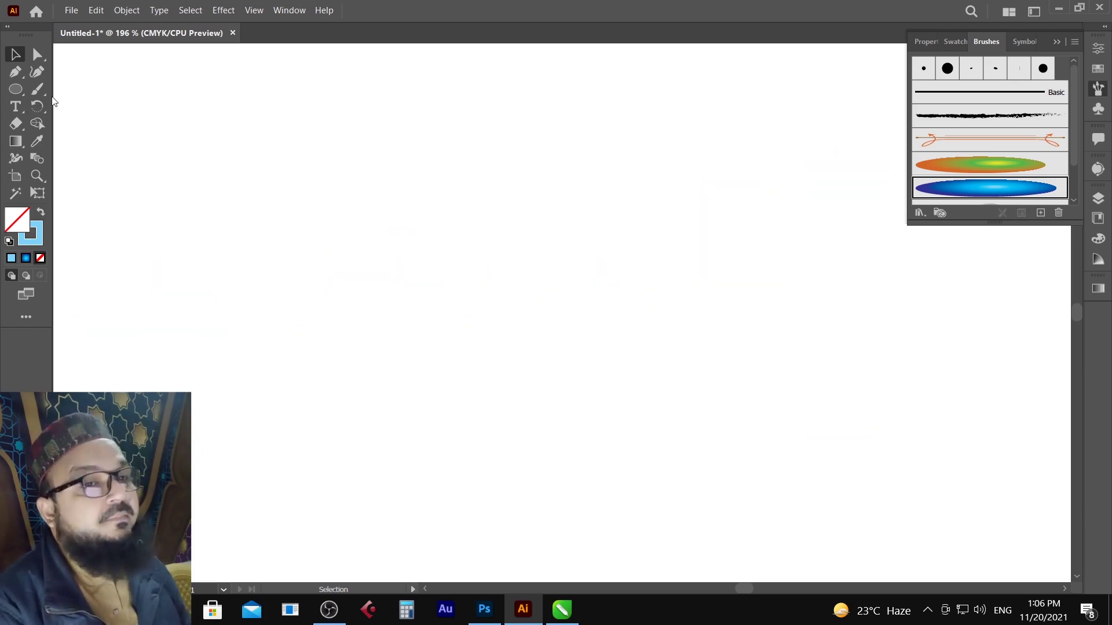
Paint a round loop with a tail curving down to the left, then a wavy stroke crossing over that tail with the blue brush
left_click(37, 88)
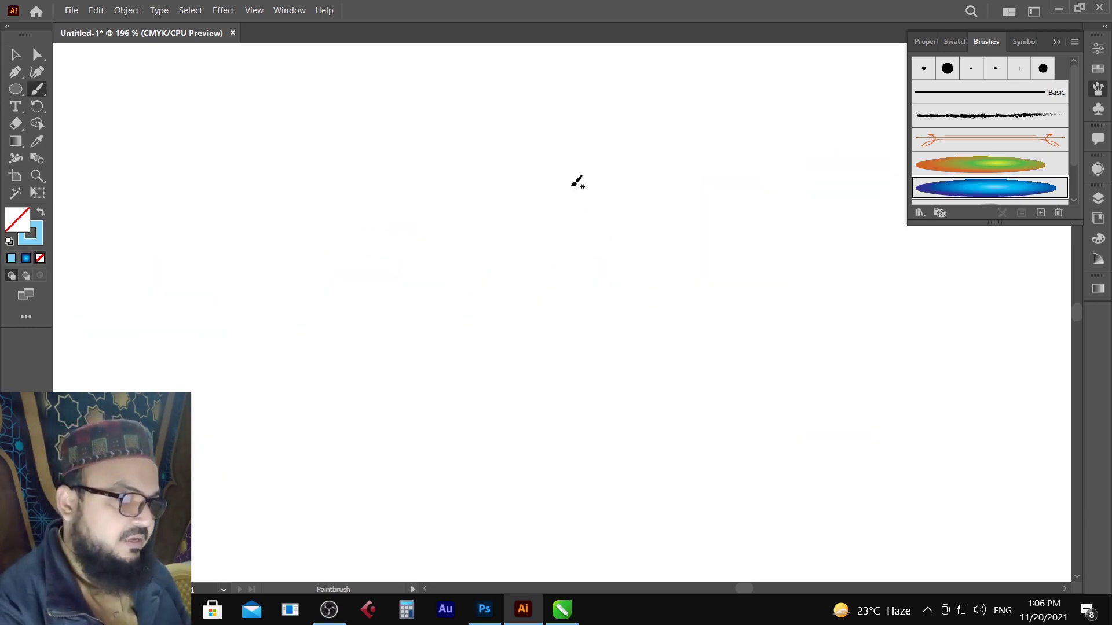
mouse_move(558, 204)
left_mouse_down()
mouse_move(570, 204)
mouse_move(505, 166)
left_mouse_up()
mouse_move(511, 94)
left_mouse_down()
mouse_move(549, 85)
mouse_move(599, 103)
mouse_move(613, 151)
mouse_move(603, 179)
mouse_move(560, 211)
mouse_move(445, 245)
mouse_move(424, 275)
mouse_move(419, 324)
left_mouse_up()
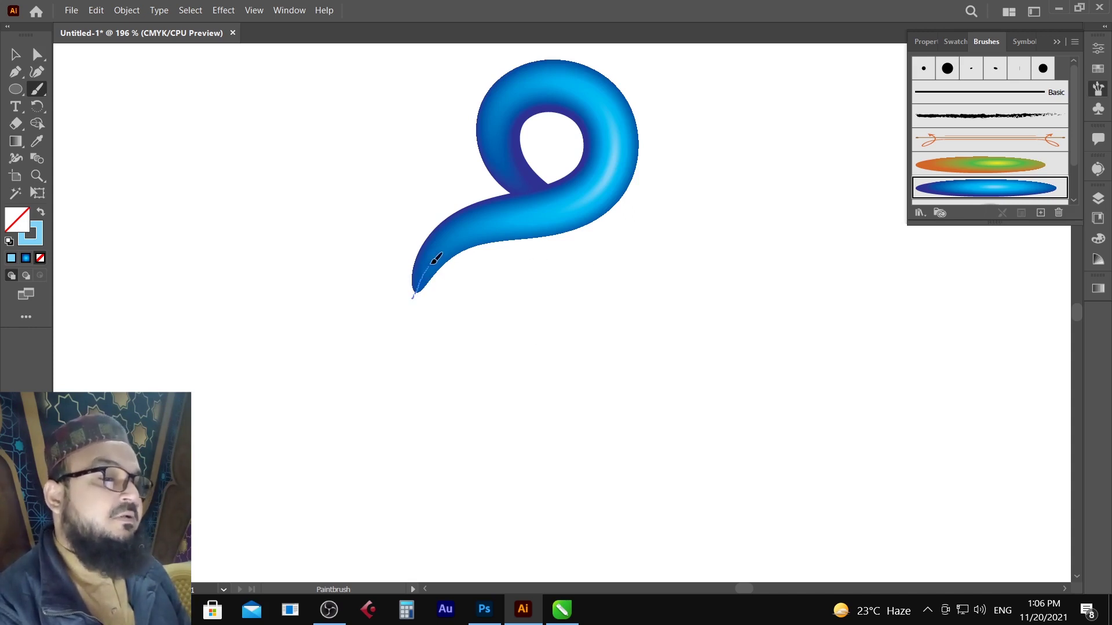
mouse_move(532, 236)
left_mouse_down()
mouse_move(591, 279)
mouse_move(660, 280)
mouse_move(725, 237)
mouse_move(739, 195)
left_mouse_up()
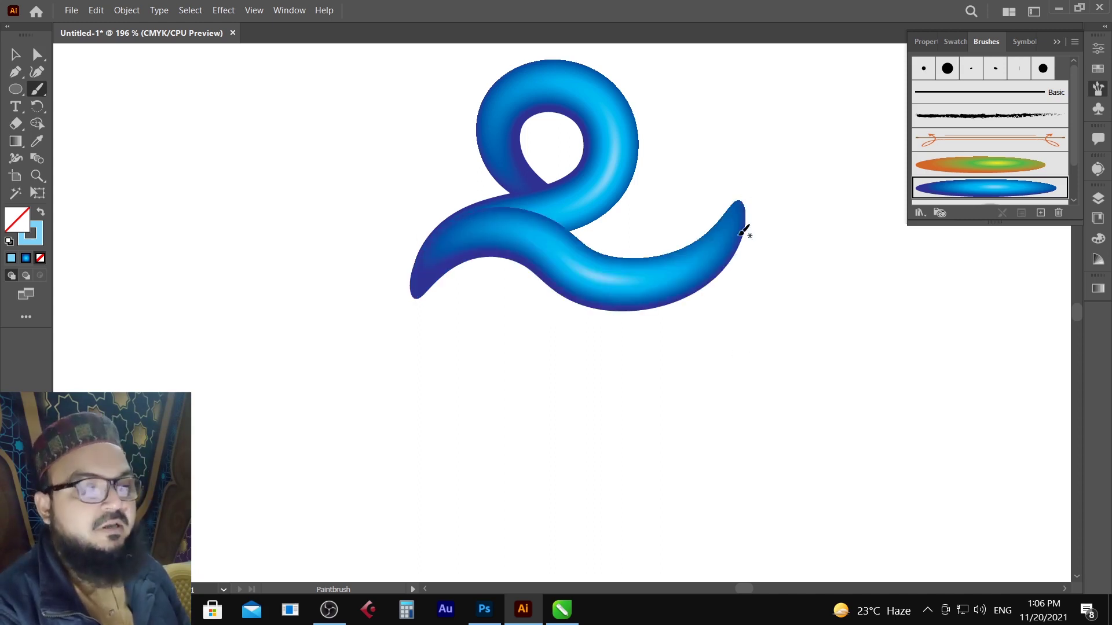
Try painting a large inward spiral stroke from the right tip of the wavy stroke, and undo it
key("v")
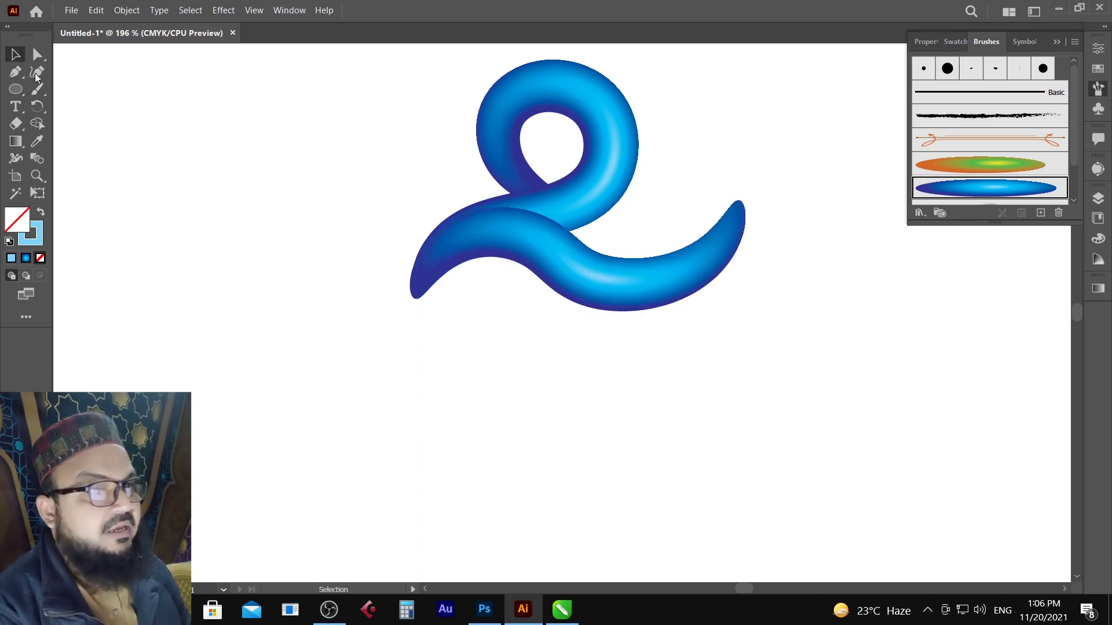
left_click(692, 273)
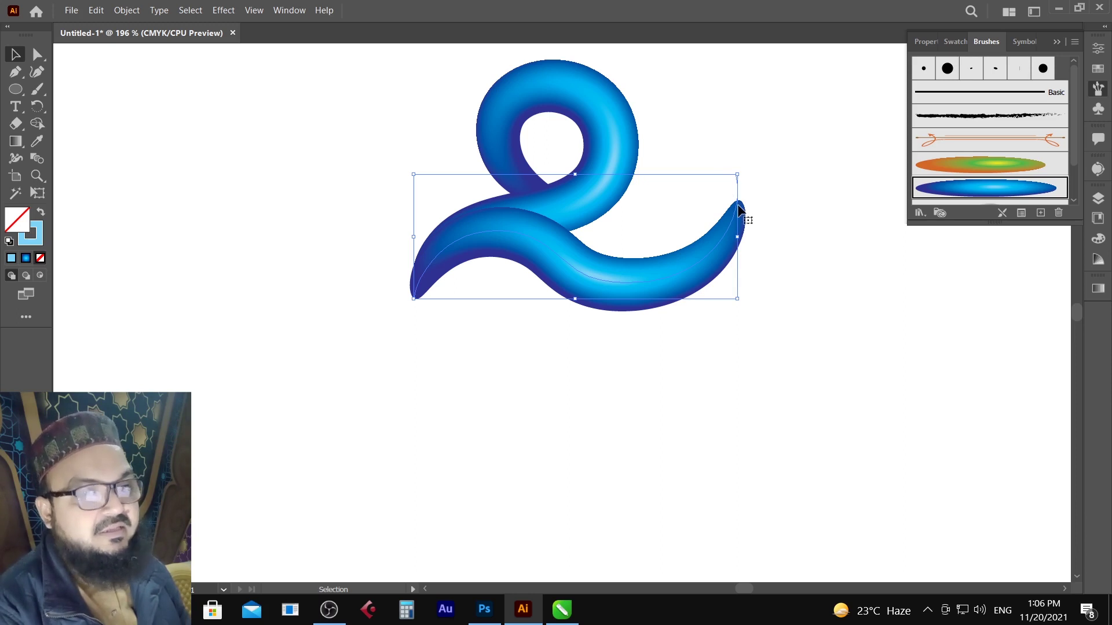
left_click(38, 89)
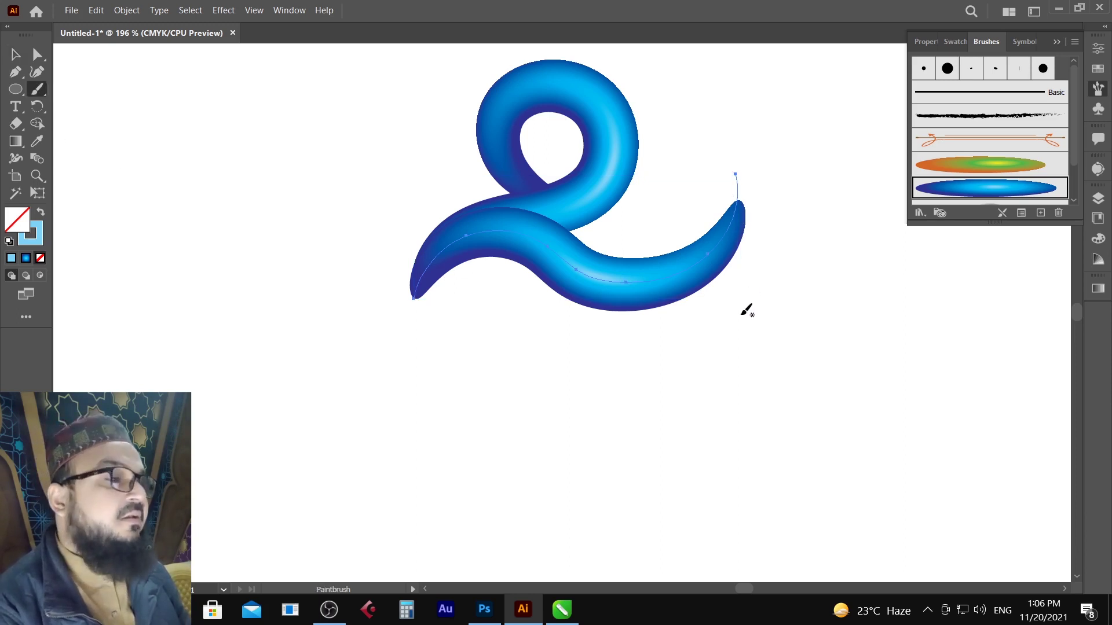
key("ctrl+shift+a")
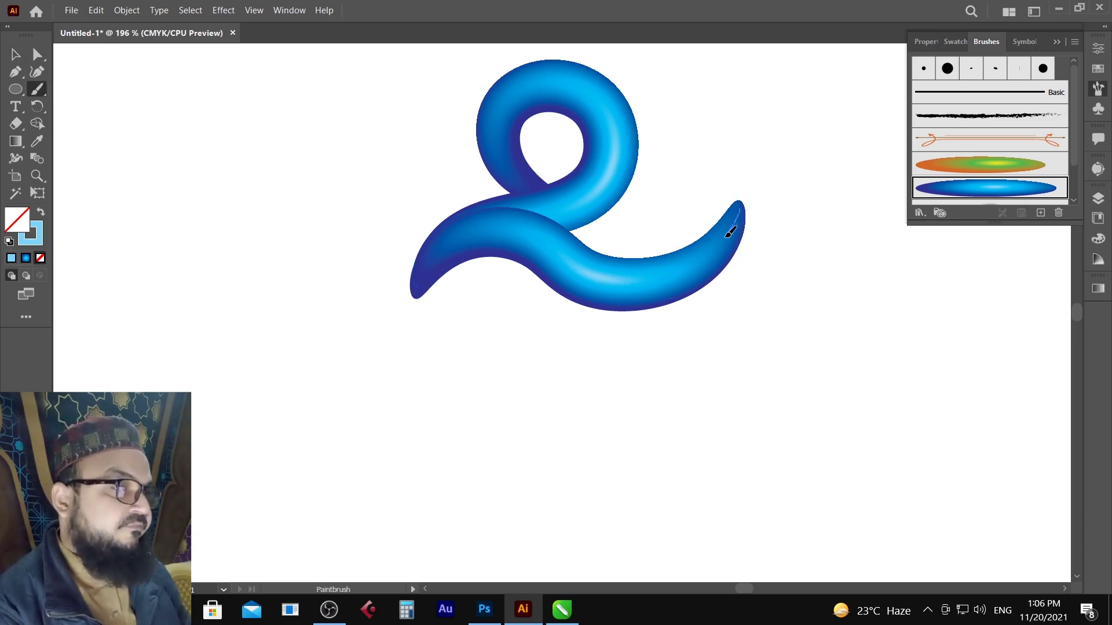
left_click_drag(668, 288, 550, 320)
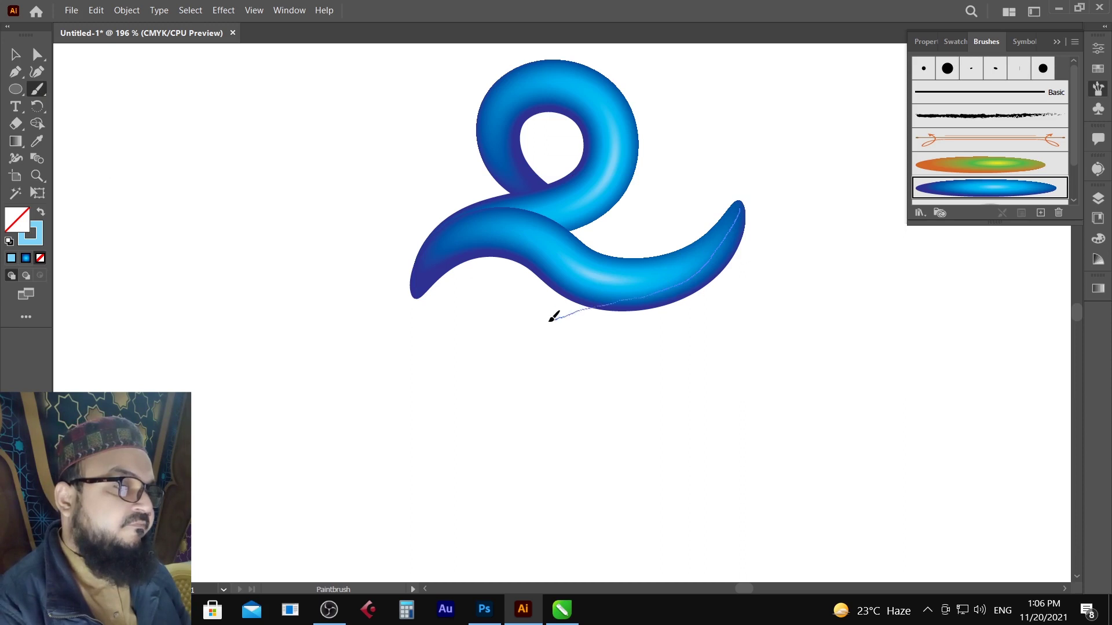
left_click_drag(467, 426, 488, 467)
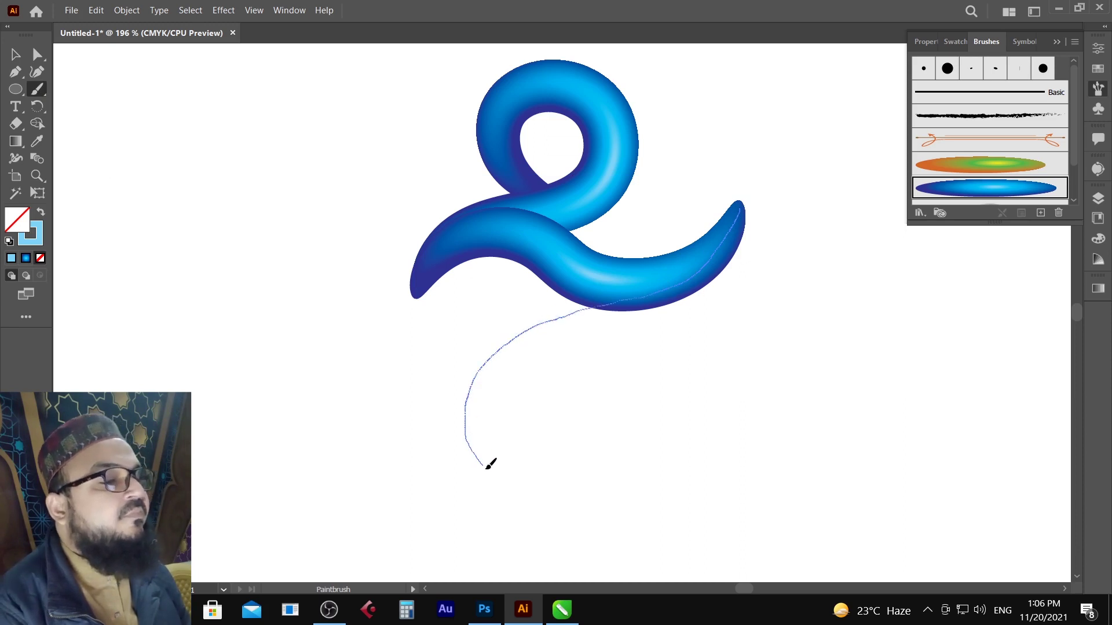
mouse_move(557, 496)
left_mouse_down()
mouse_move(654, 503)
mouse_move(712, 451)
mouse_move(705, 379)
mouse_move(680, 355)
mouse_move(632, 341)
mouse_move(586, 355)
mouse_move(551, 407)
mouse_move(563, 438)
mouse_move(599, 455)
mouse_move(637, 450)
mouse_move(664, 378)
left_mouse_up()
left_click_drag(628, 347, 625, 348)
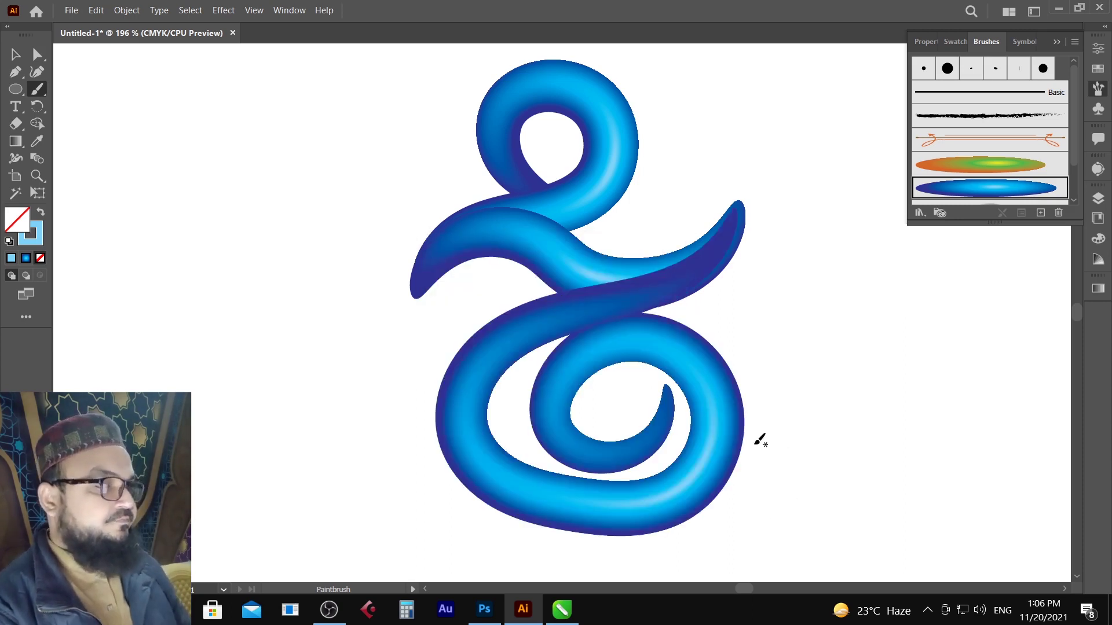
key("ctrl+z")
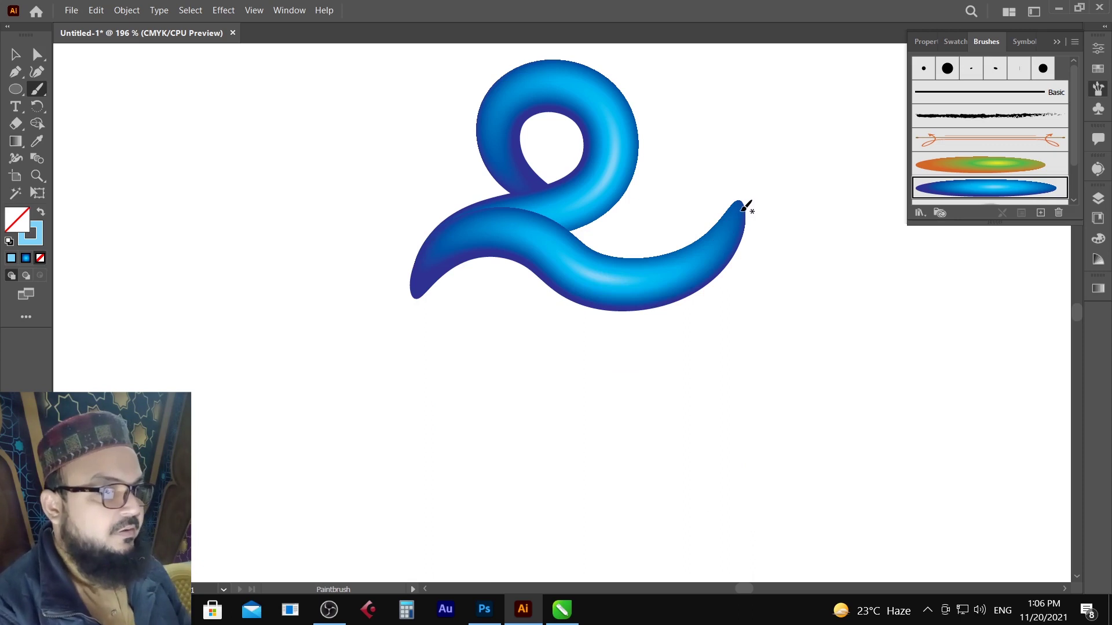
Paint a sweeping S-shaped stroke from the wavy stroke's right tip down to the left with the blue brush
mouse_move(743, 207)
left_mouse_down()
mouse_move(715, 260)
mouse_move(665, 304)
mouse_move(545, 340)
mouse_move(478, 375)
left_mouse_up()
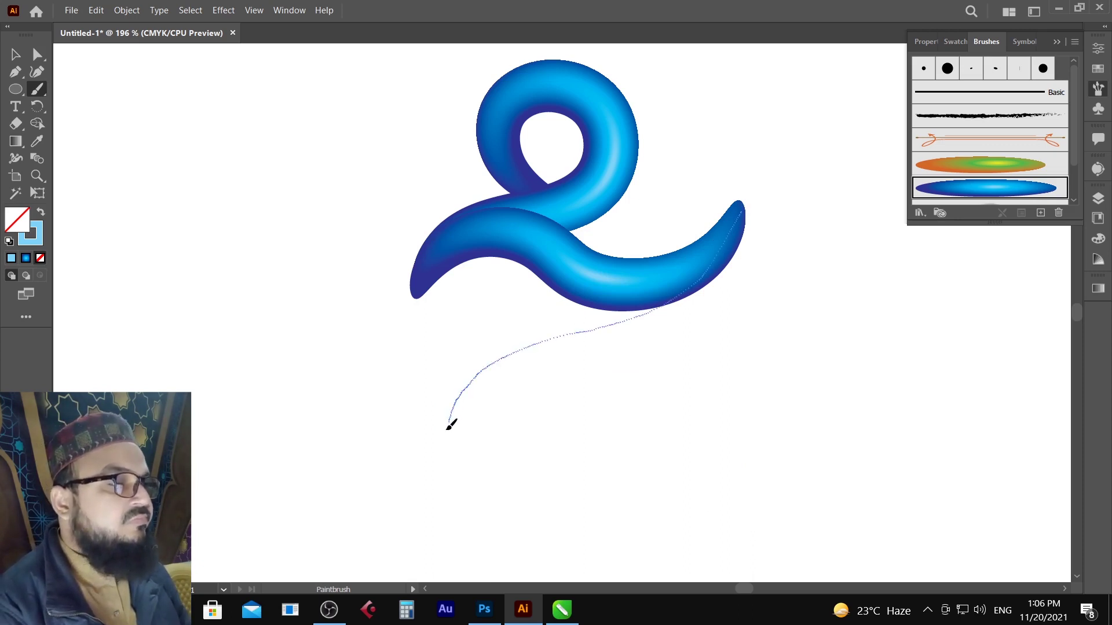
left_click_drag(452, 425, 447, 474)
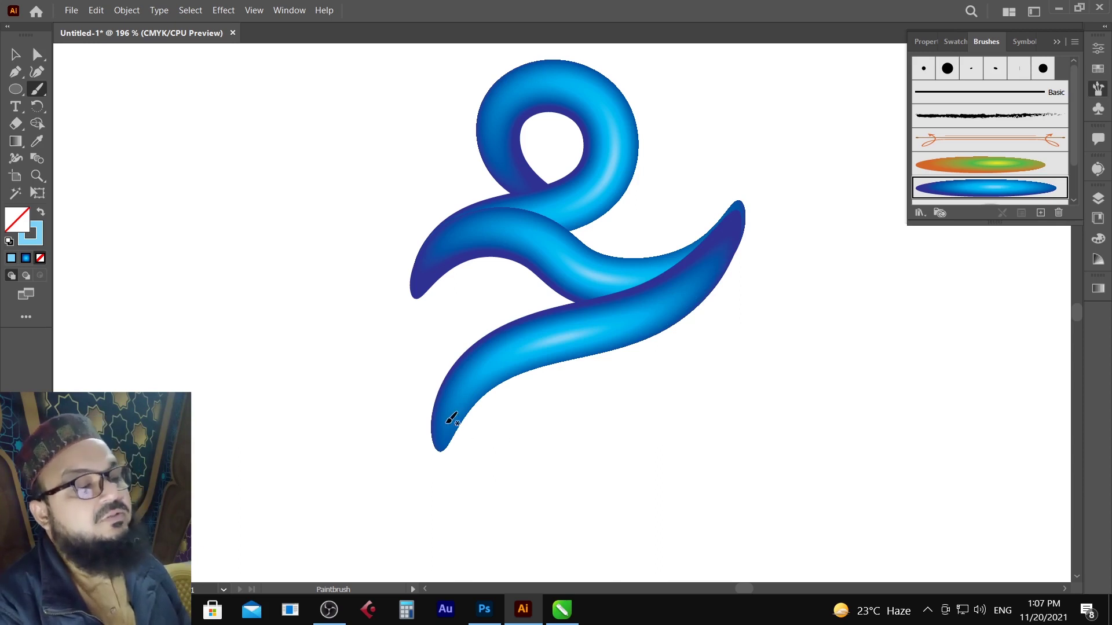
Try painting a nearly closed circular stroke from the lower end of the sweeping stroke, and undo it
mouse_move(442, 436)
left_mouse_down()
mouse_move(451, 479)
mouse_move(508, 490)
mouse_move(545, 477)
mouse_move(576, 415)
mouse_move(541, 350)
left_mouse_up()
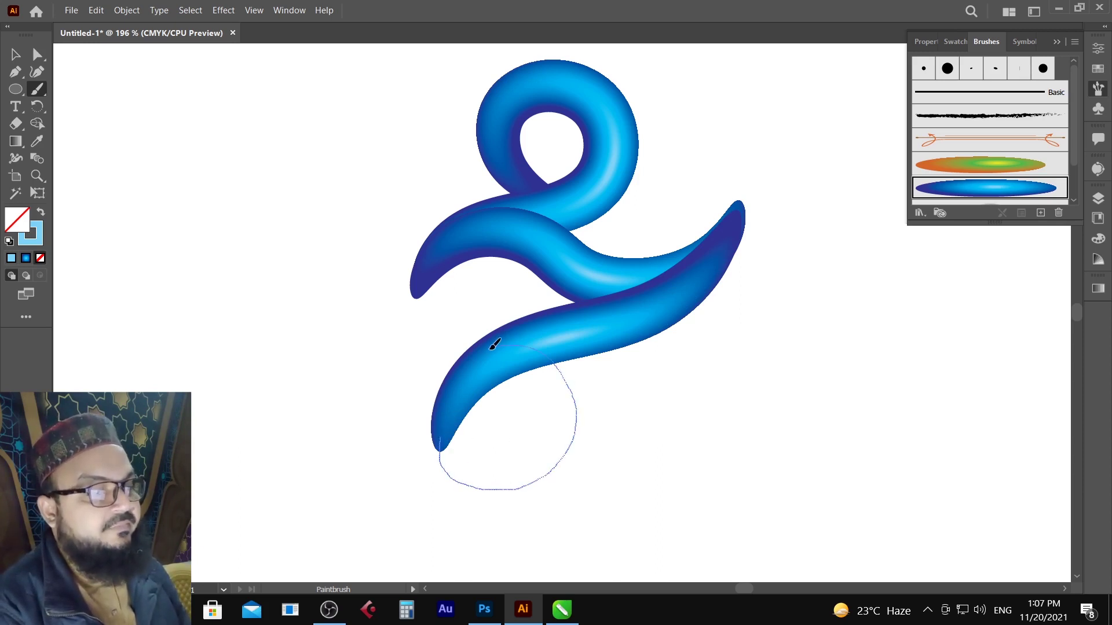
left_click_drag(460, 369, 440, 436)
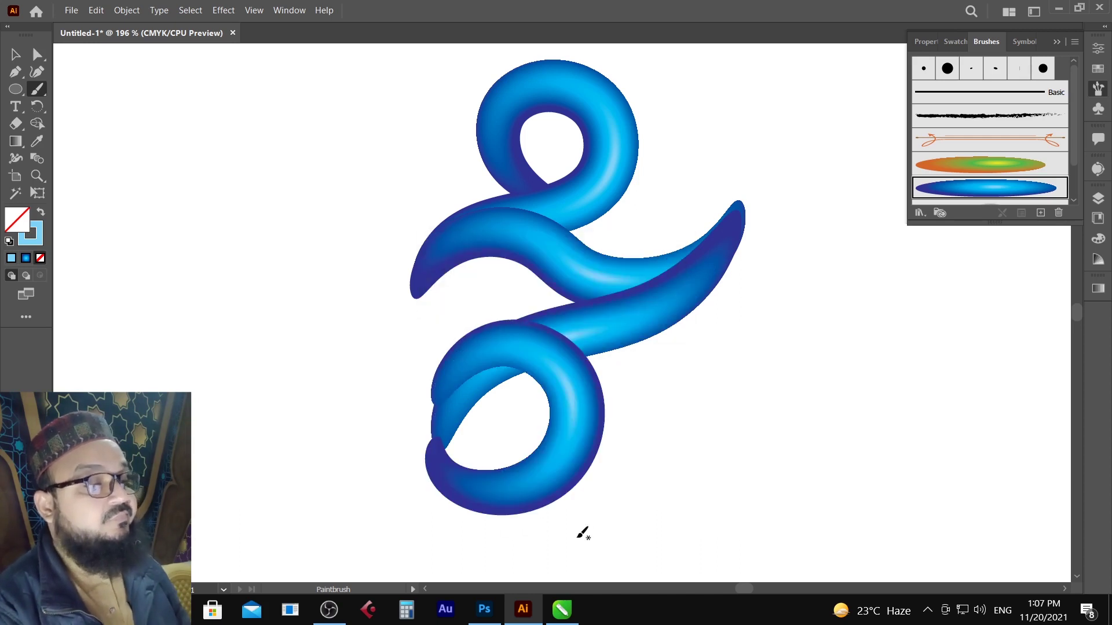
key("ctrl+z")
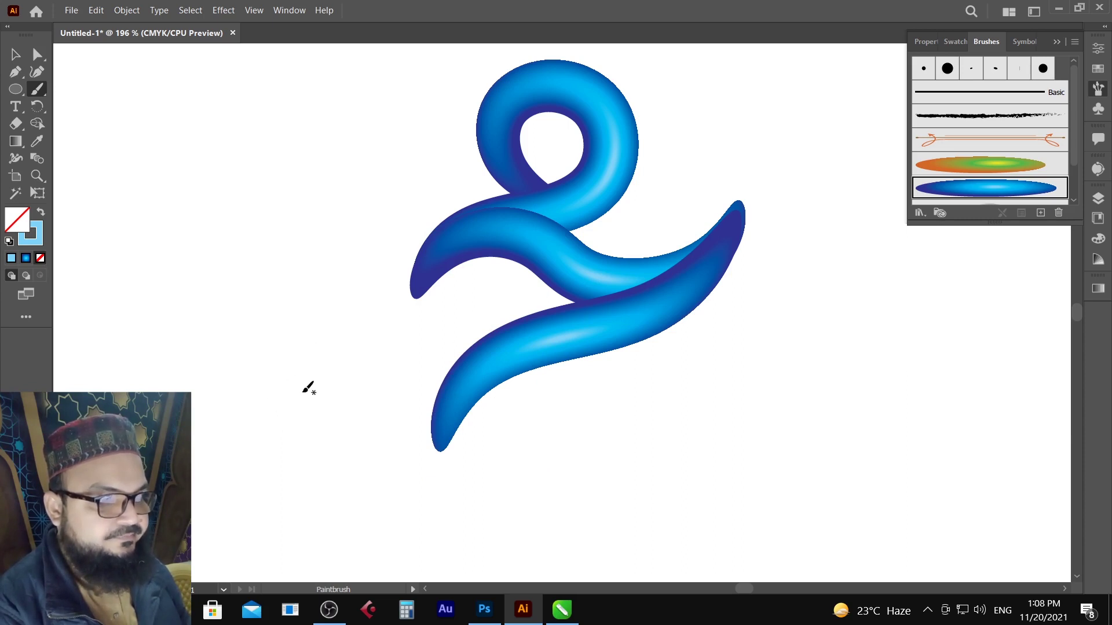
Paint a separate tailed loop left of the artwork, rotate it so its tail points up-left, and place it at the sweeping stroke's lower end
mouse_move(302, 393)
left_mouse_down()
mouse_move(261, 365)
mouse_move(257, 301)
mouse_move(290, 266)
mouse_move(348, 268)
mouse_move(369, 290)
mouse_move(367, 357)
mouse_move(345, 376)
mouse_move(228, 415)
mouse_move(203, 470)
left_mouse_up()
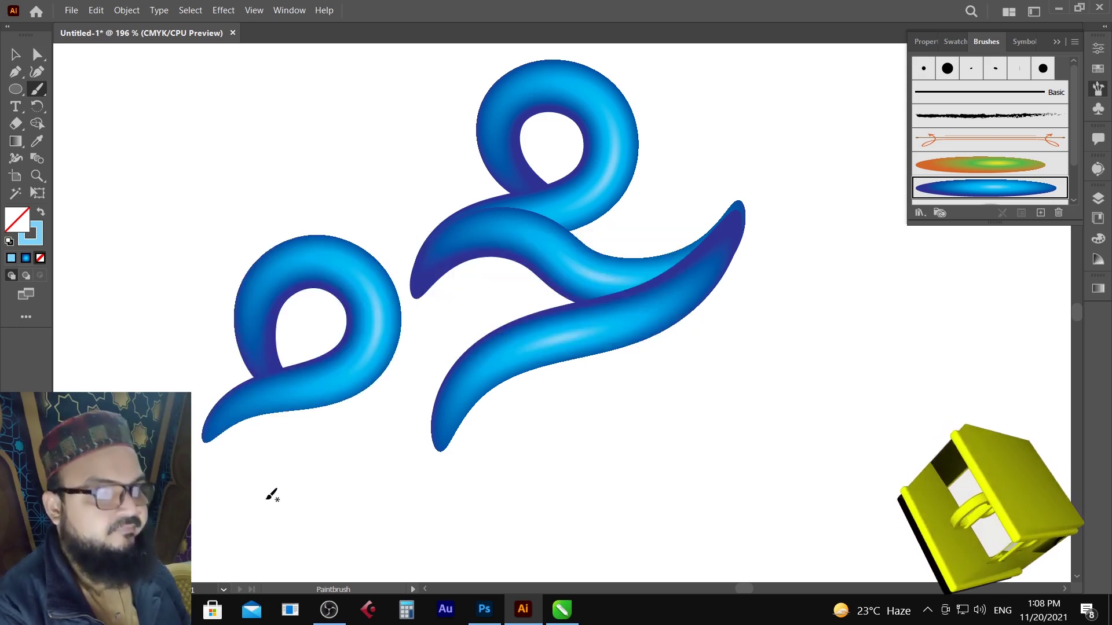
left_click(16, 54)
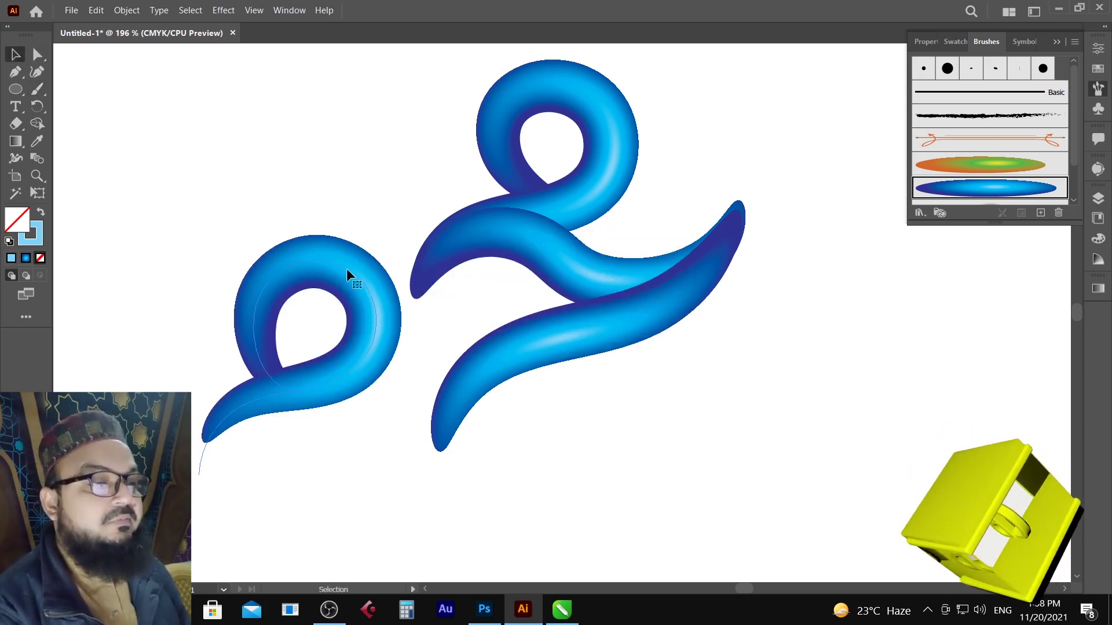
left_click(348, 268)
mouse_move(378, 256)
left_mouse_down()
mouse_move(404, 355)
mouse_move(385, 410)
mouse_move(404, 399)
mouse_move(557, 455)
left_mouse_up()
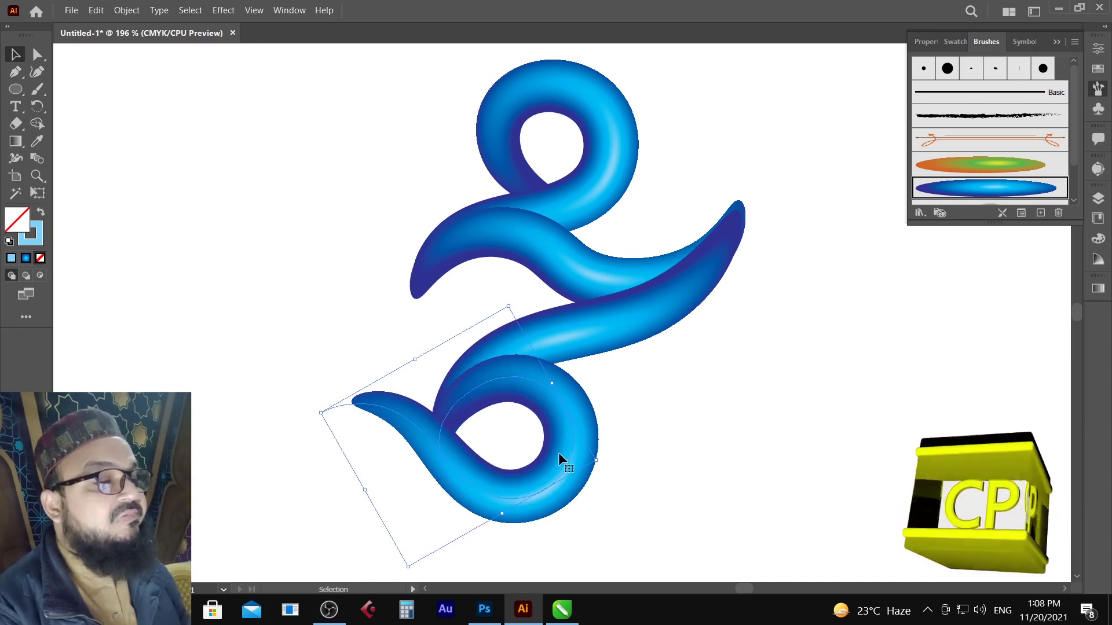
left_click(663, 463)
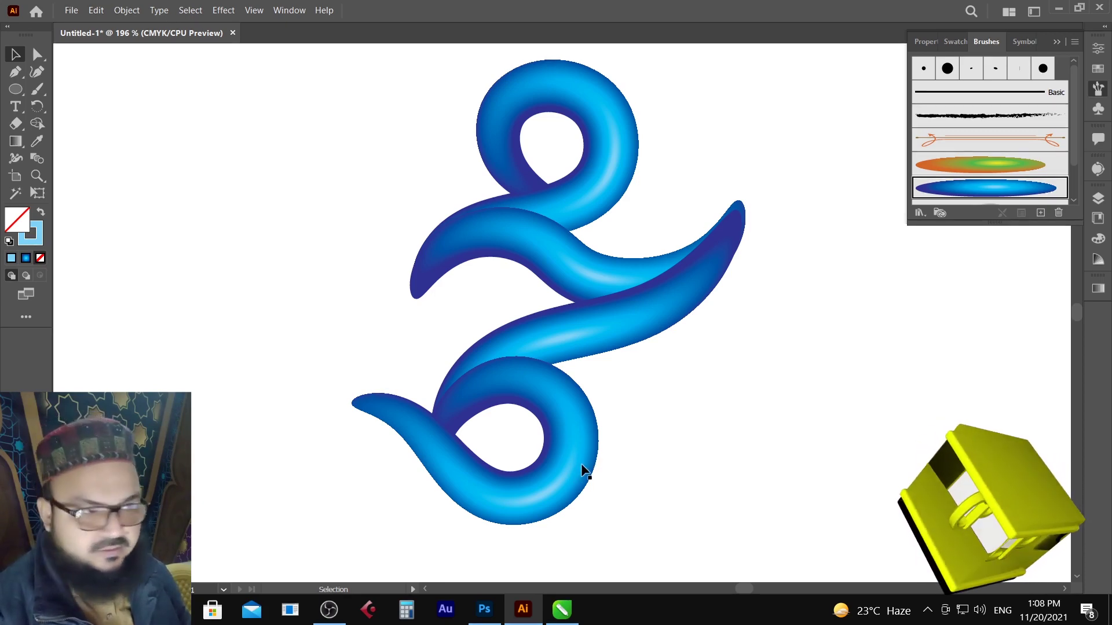
left_click(398, 424)
left_click(111, 326)
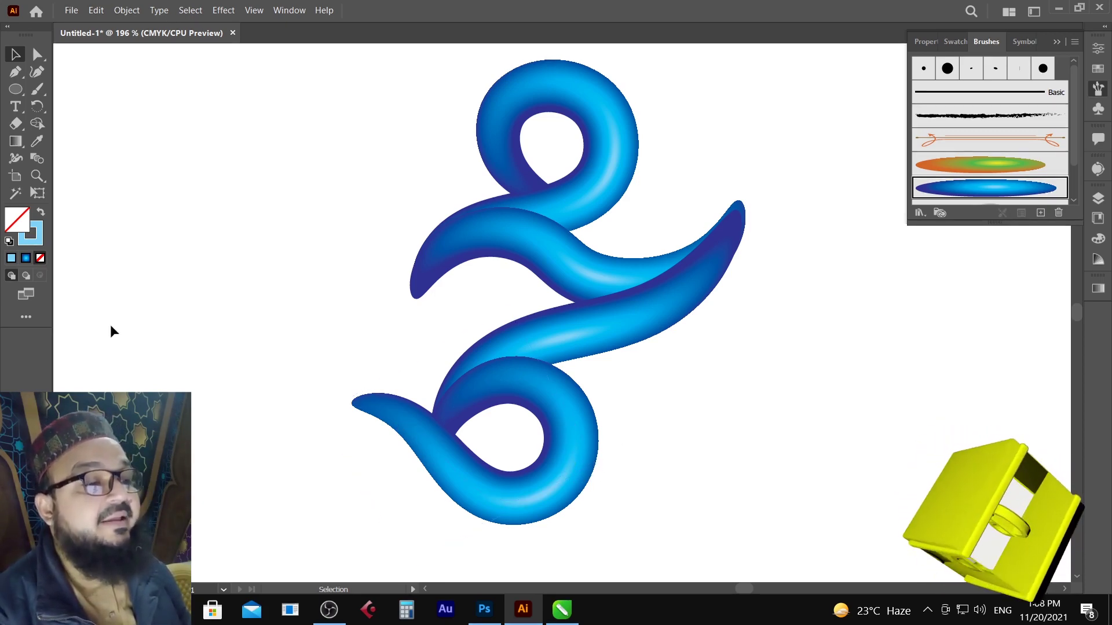
Paint a wavy horizontal stroke left of the lower loop with the blue brush and shift it slightly up and left
left_click(37, 89)
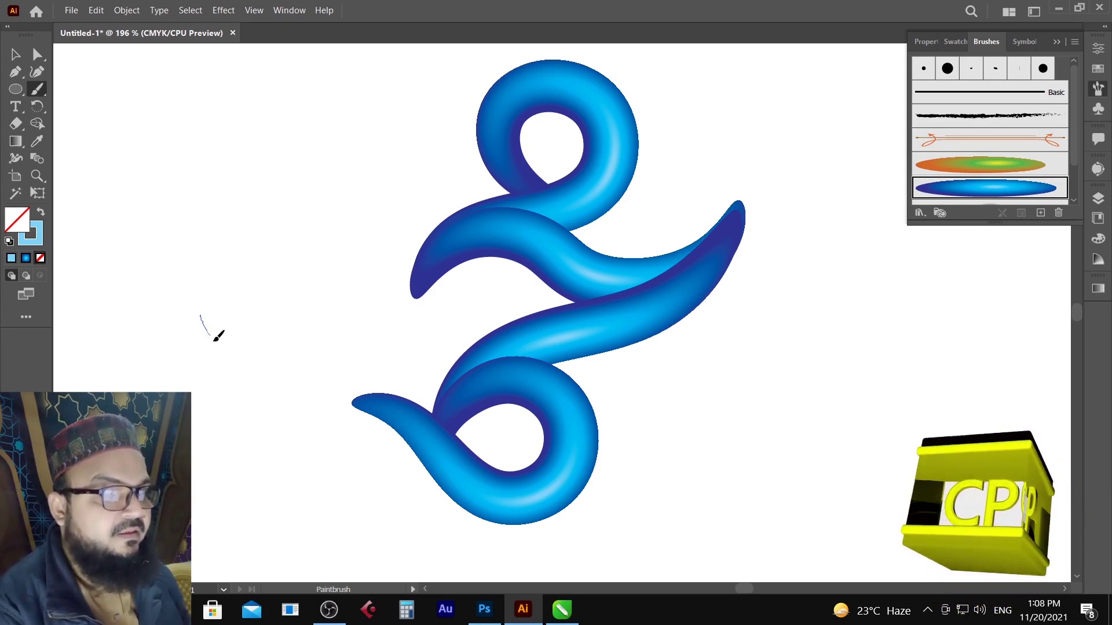
mouse_move(217, 337)
left_mouse_down()
mouse_move(300, 373)
mouse_move(412, 348)
left_mouse_up()
key("ctrl+z")
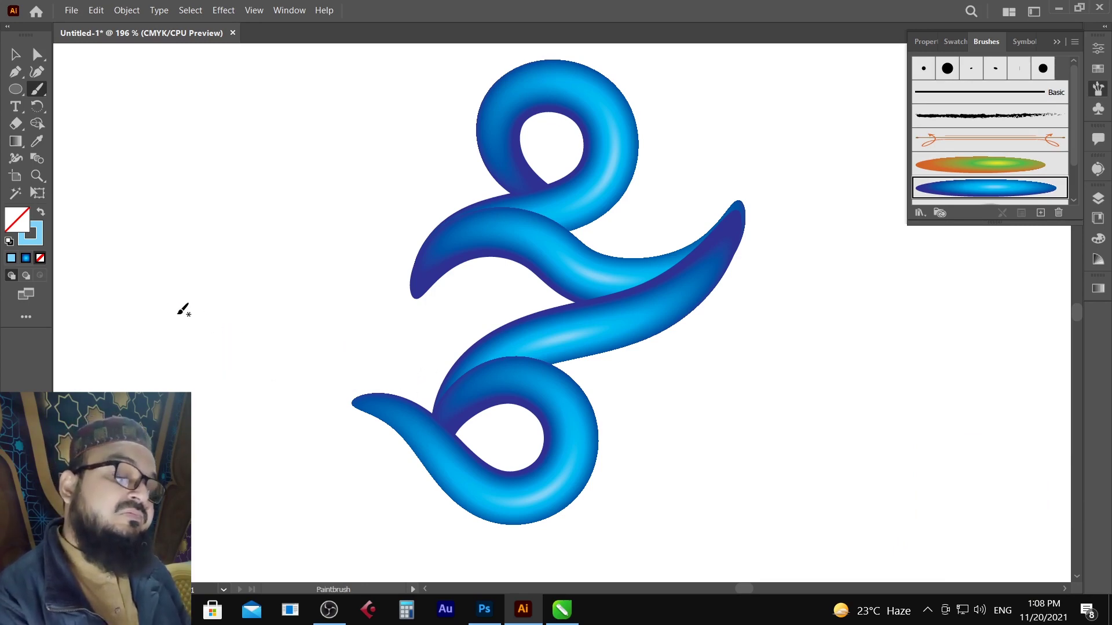
mouse_move(178, 315)
left_mouse_down()
mouse_move(210, 353)
mouse_move(257, 367)
mouse_move(392, 355)
mouse_move(420, 379)
mouse_move(438, 418)
left_mouse_up()
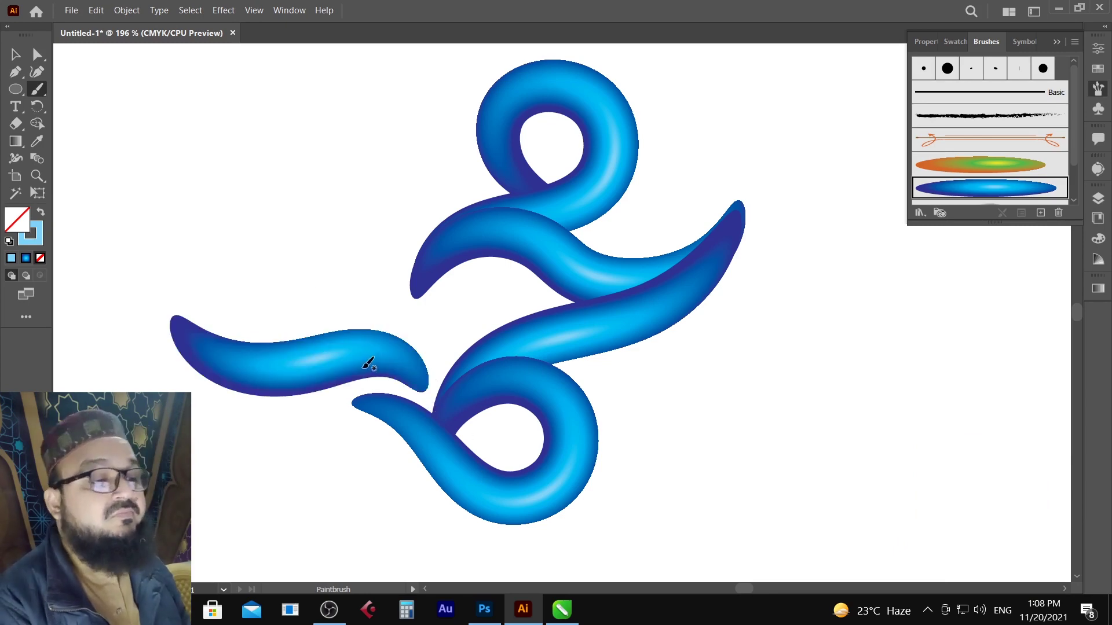
key("v")
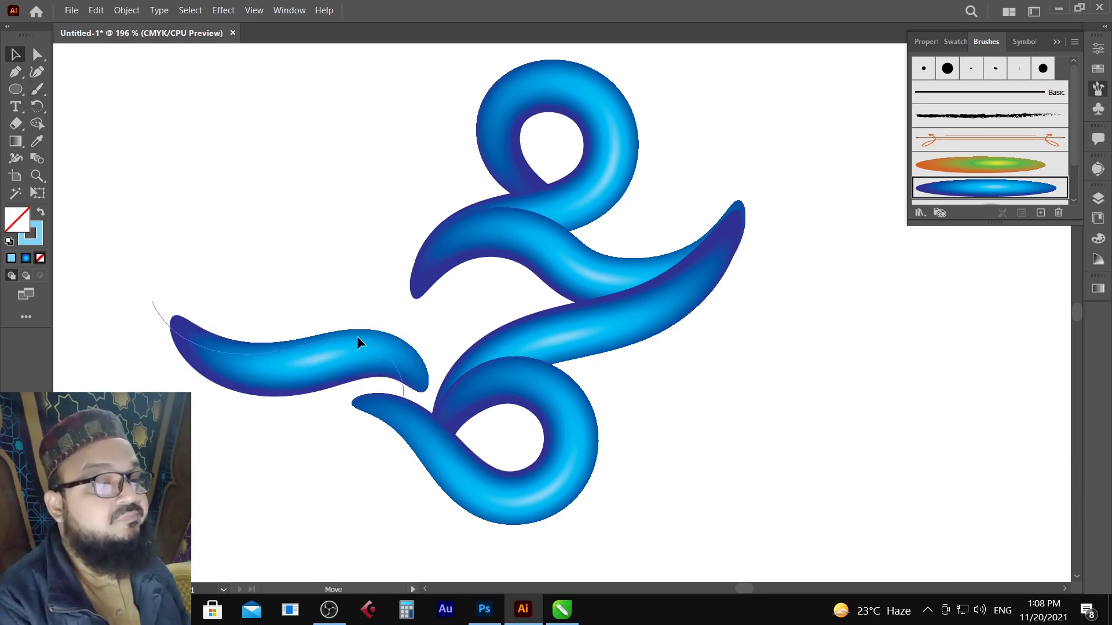
left_click(357, 338)
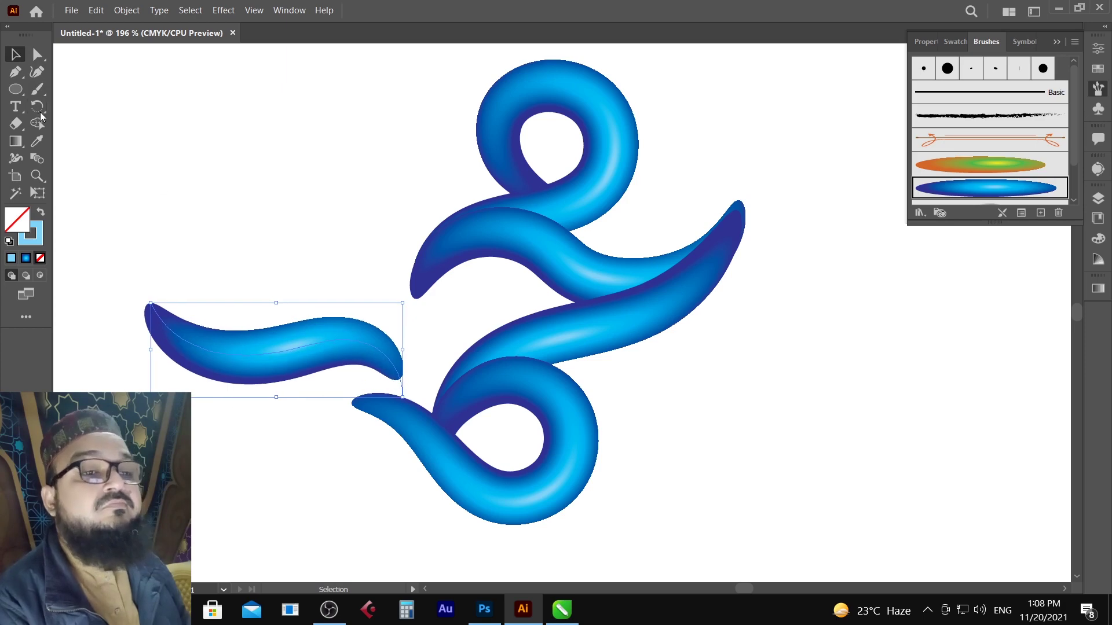
Paint a second blue stroke from the wavy stroke's right end, curving down and sweeping back to the left
left_click(37, 89)
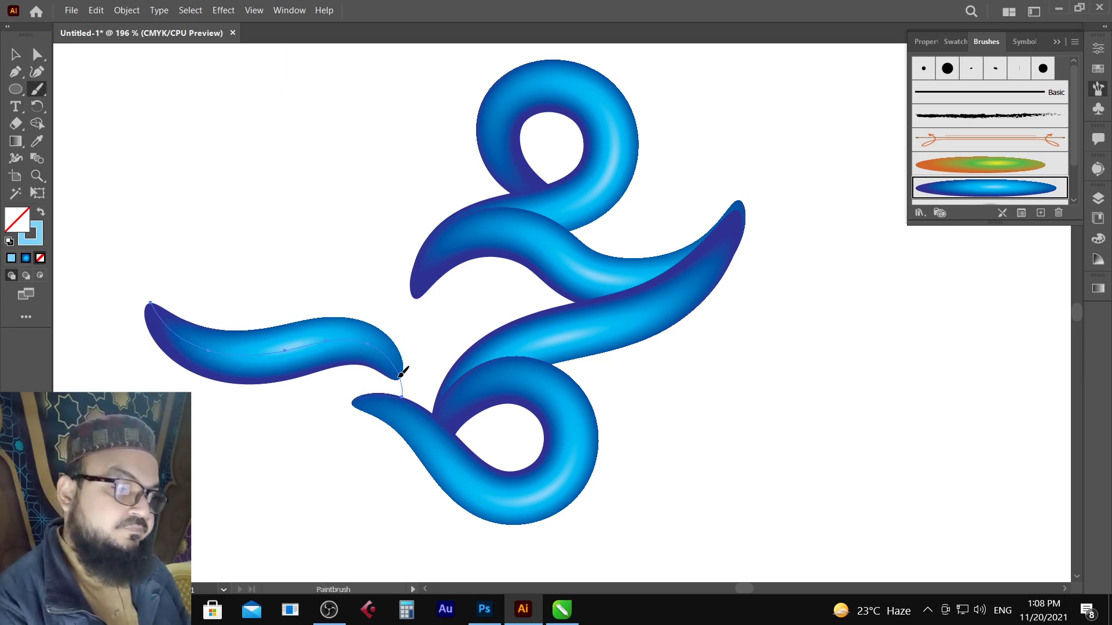
left_click(449, 325, "ctrl")
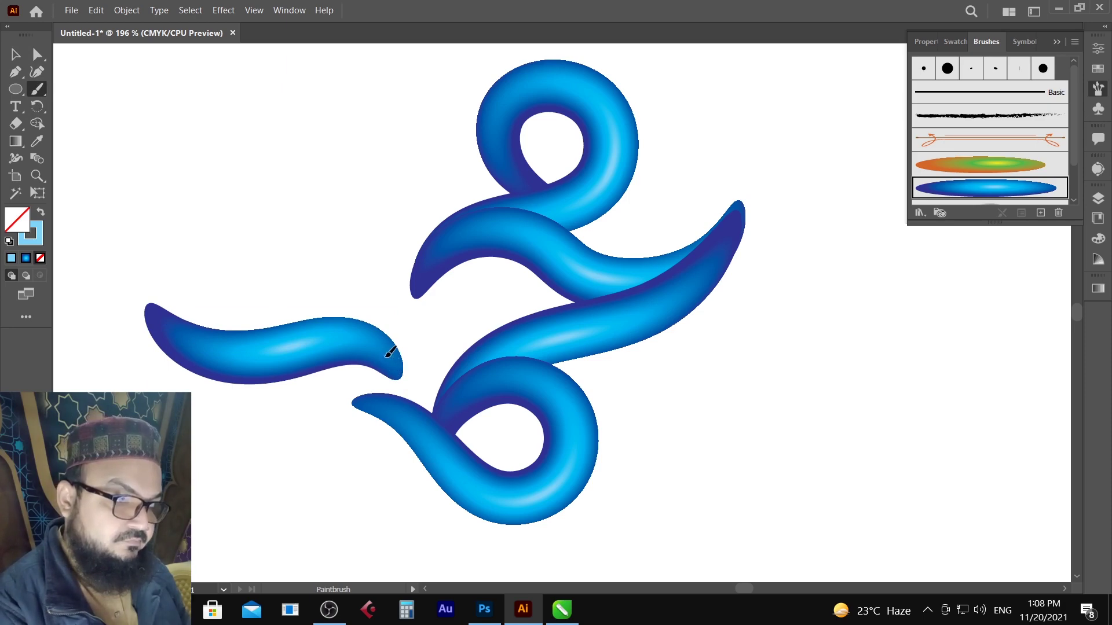
left_click_drag(368, 424, 229, 435)
left_click_drag(174, 458, 141, 478)
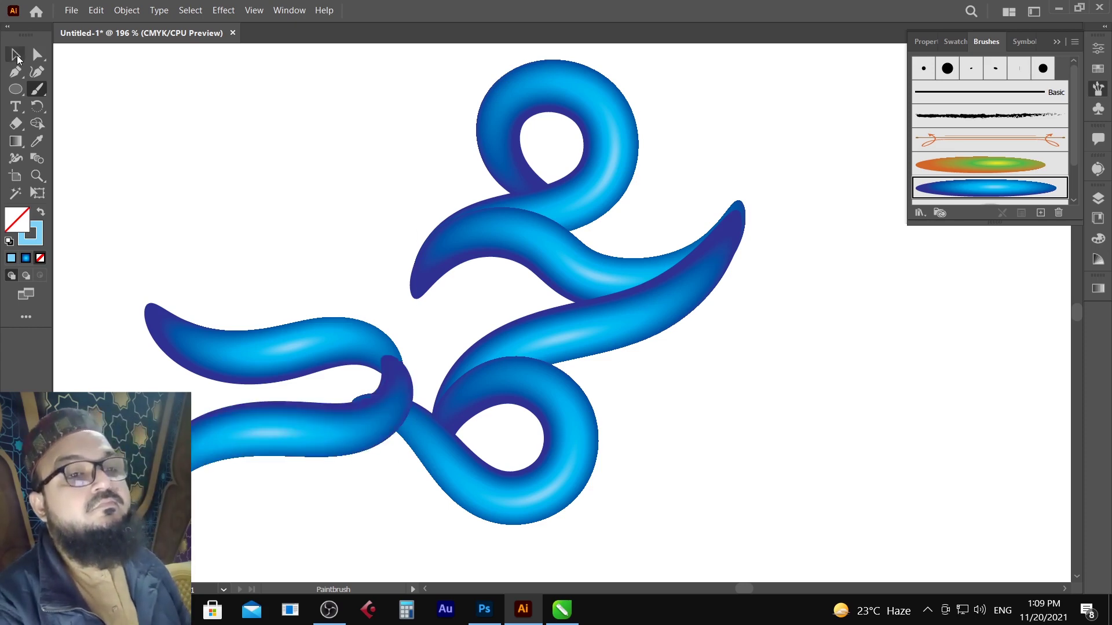
Select both new left-hand strokes and move them down together so they overlap the lower loop's tail
key("v")
left_click(337, 369)
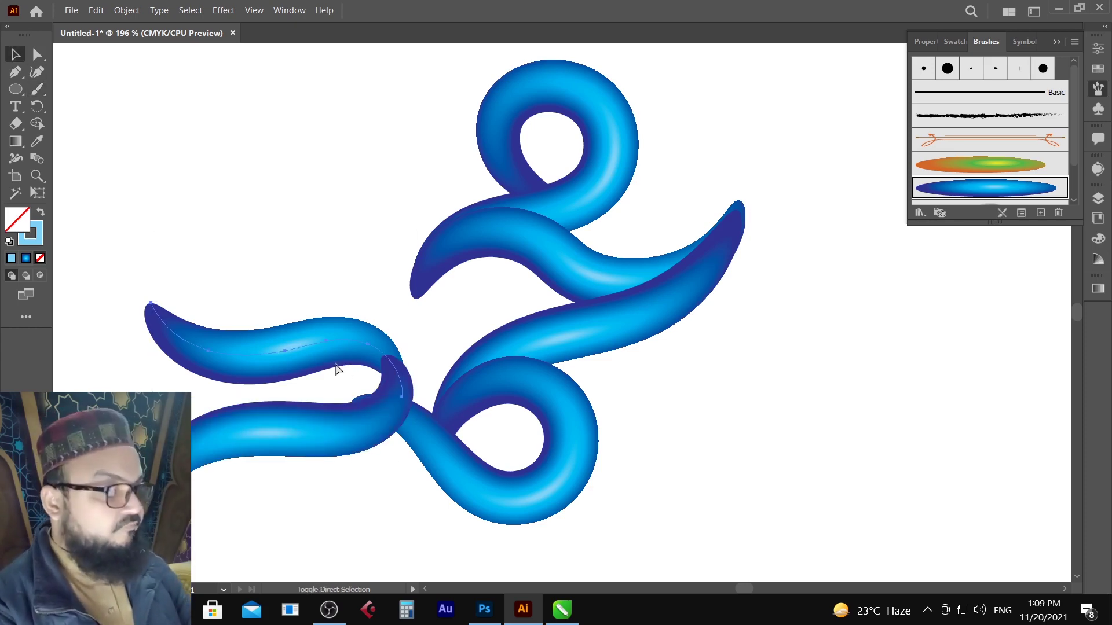
left_click(373, 416)
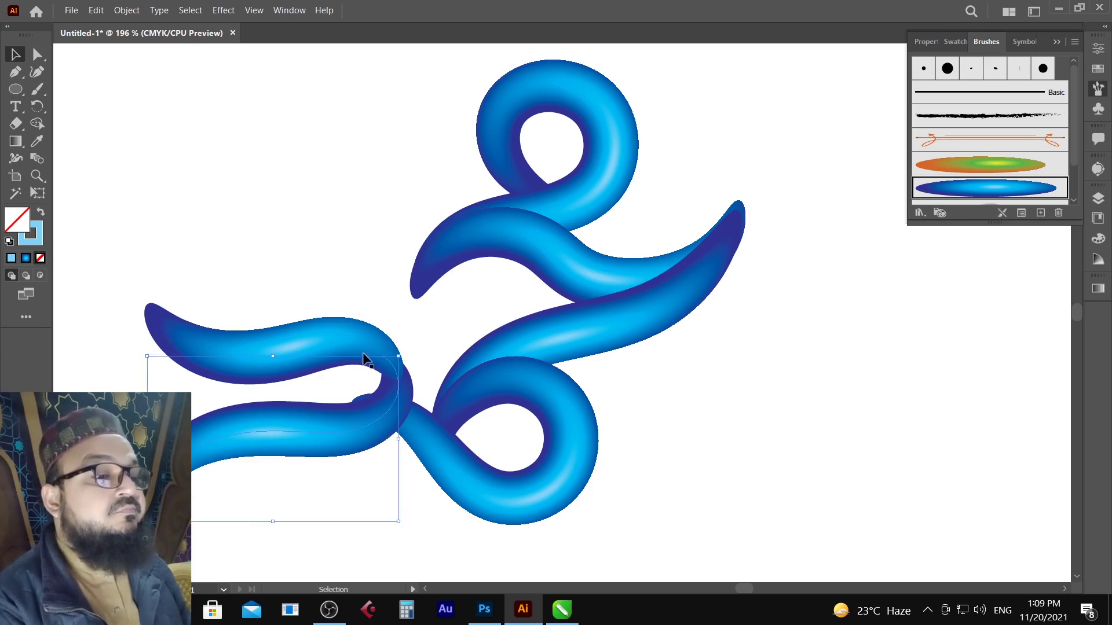
left_click(349, 343, "shift")
mouse_move(350, 343)
left_mouse_down()
mouse_move(320, 368)
mouse_move(338, 370)
mouse_move(315, 364)
mouse_move(352, 409)
left_mouse_up()
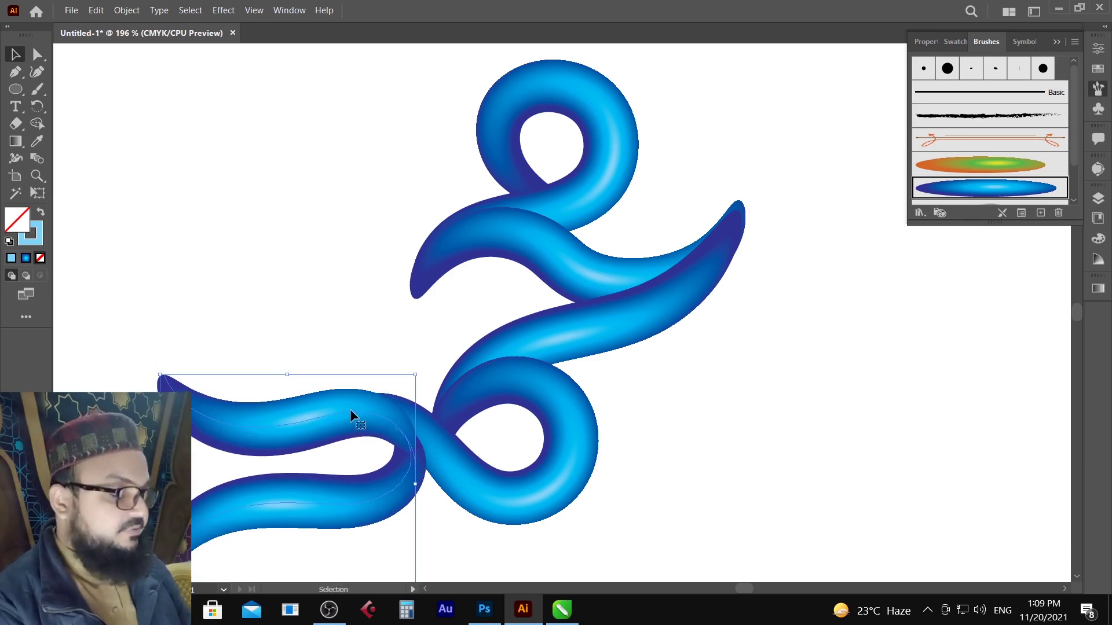
Try sending the two left-hand strokes behind the rest of the artwork, and undo it
key("ctrl+shift+bracketleft")
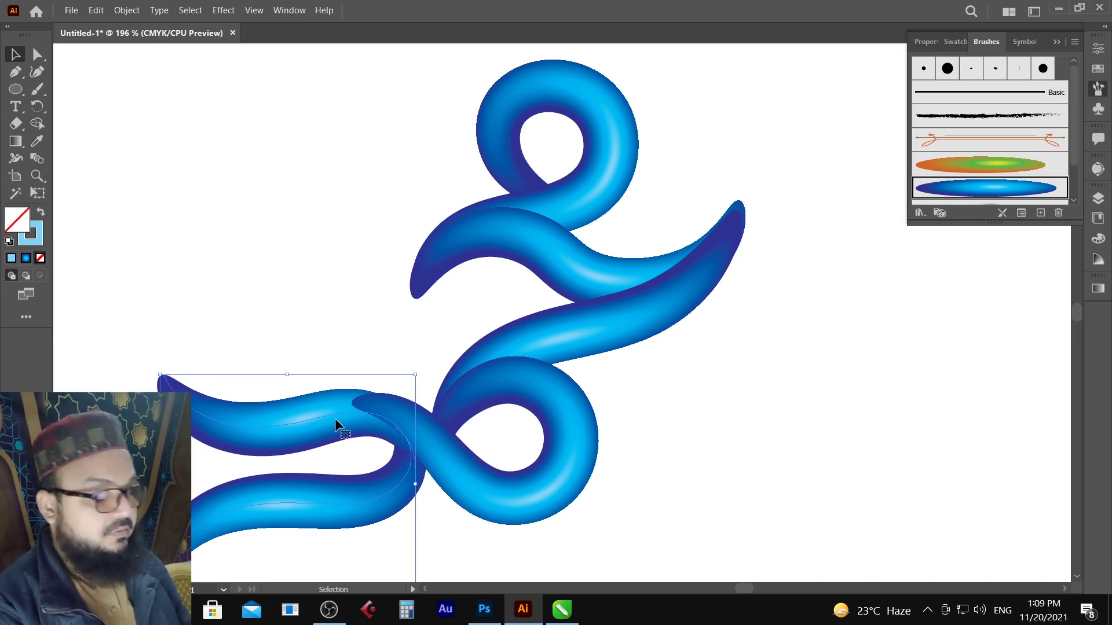
key("ctrl+z")
left_click(446, 525)
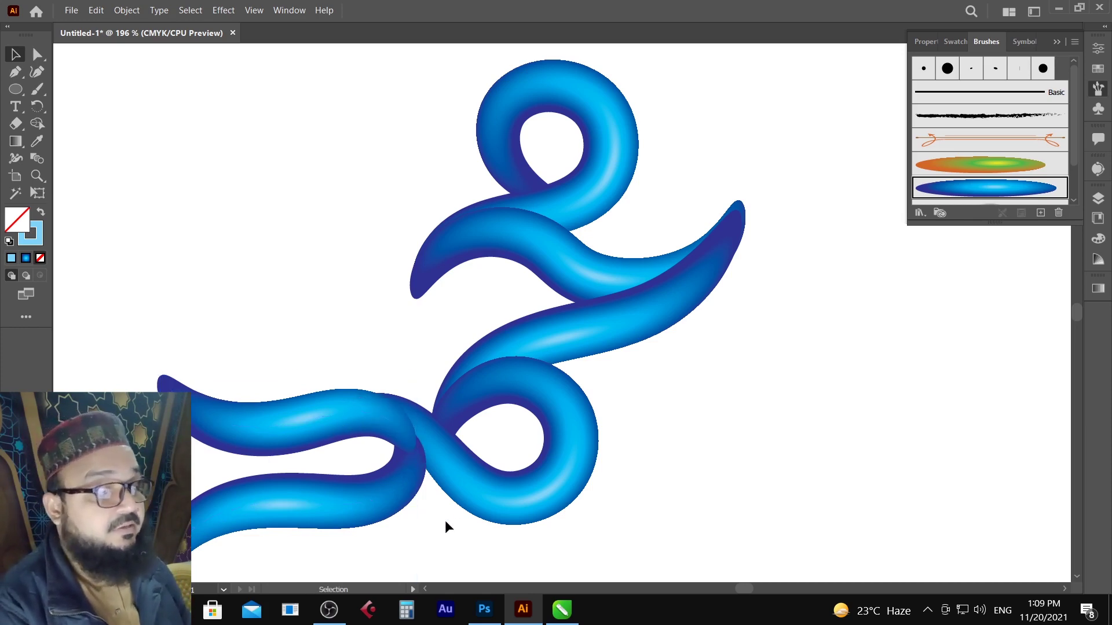
Nudge both left-hand strokes slightly up and right so their bend covers the tip of the loop's tail
left_click(417, 486)
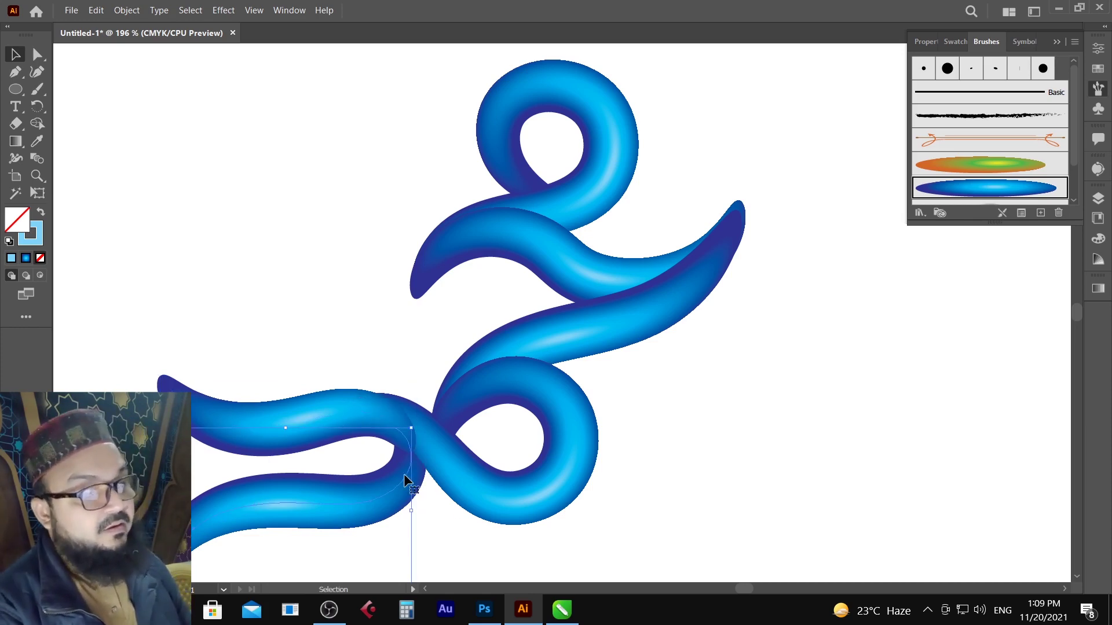
left_click(677, 438)
left_click(396, 505)
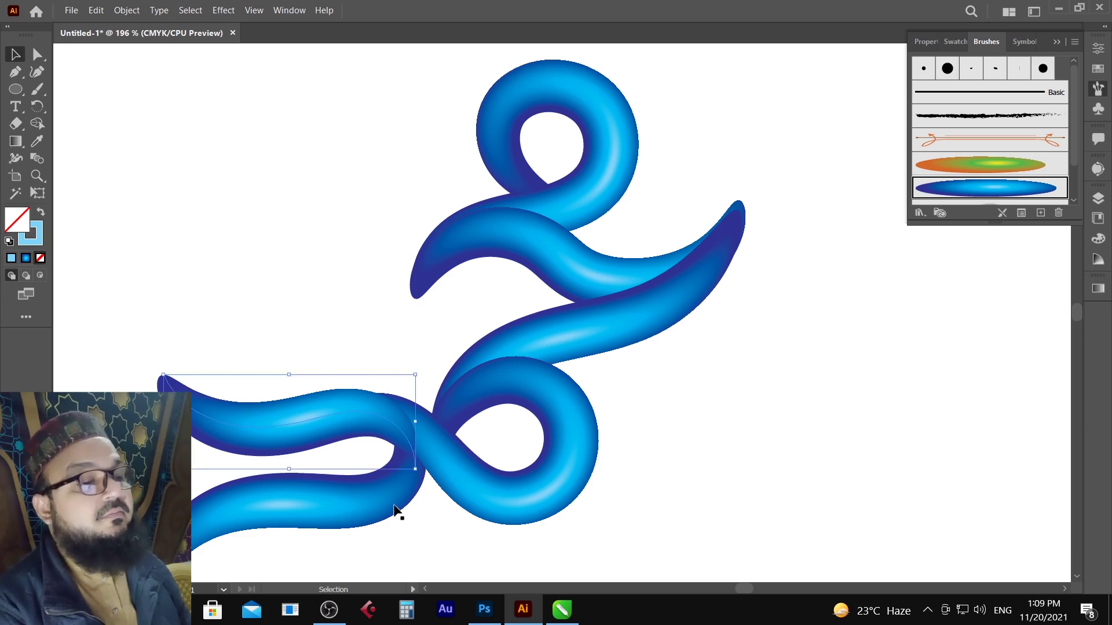
key("Up")
key("Up")
key("Up")
key("Up")
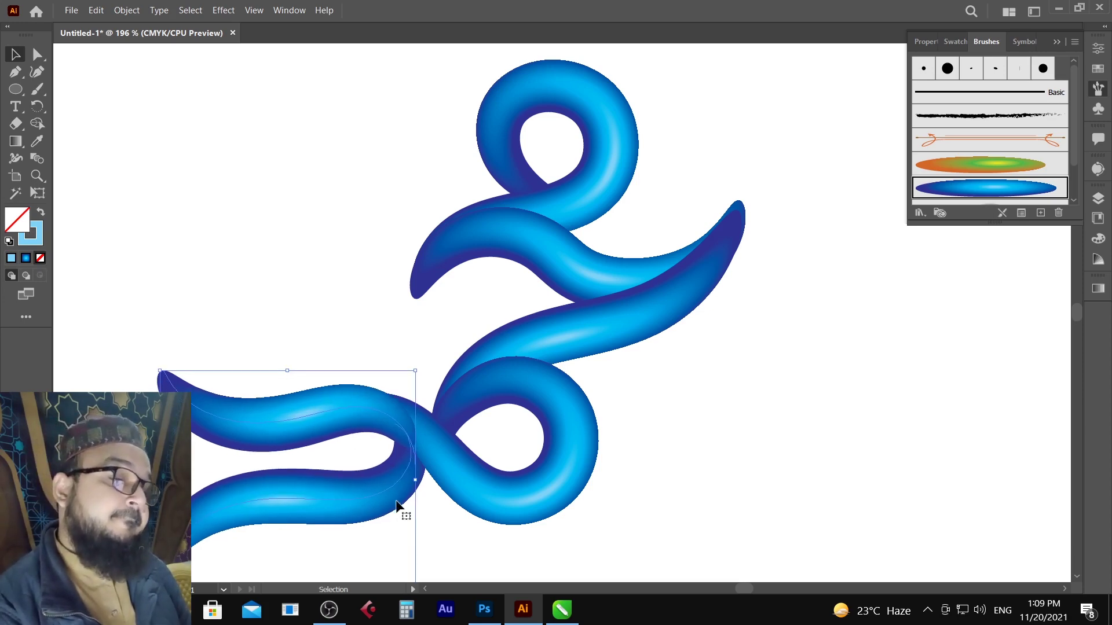
key("Right")
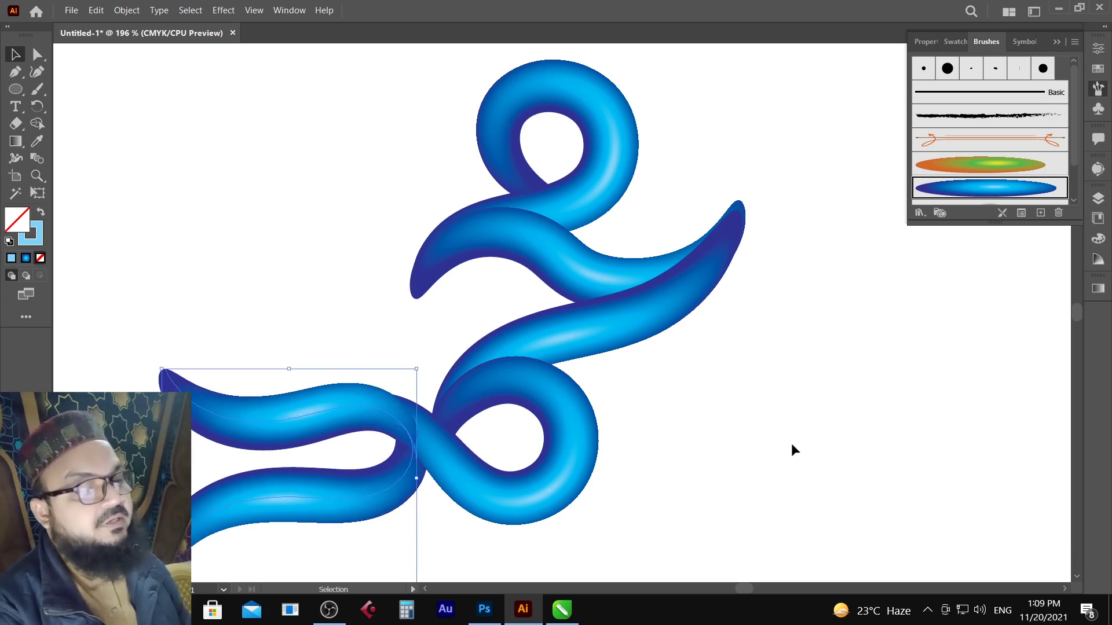
left_click(784, 437)
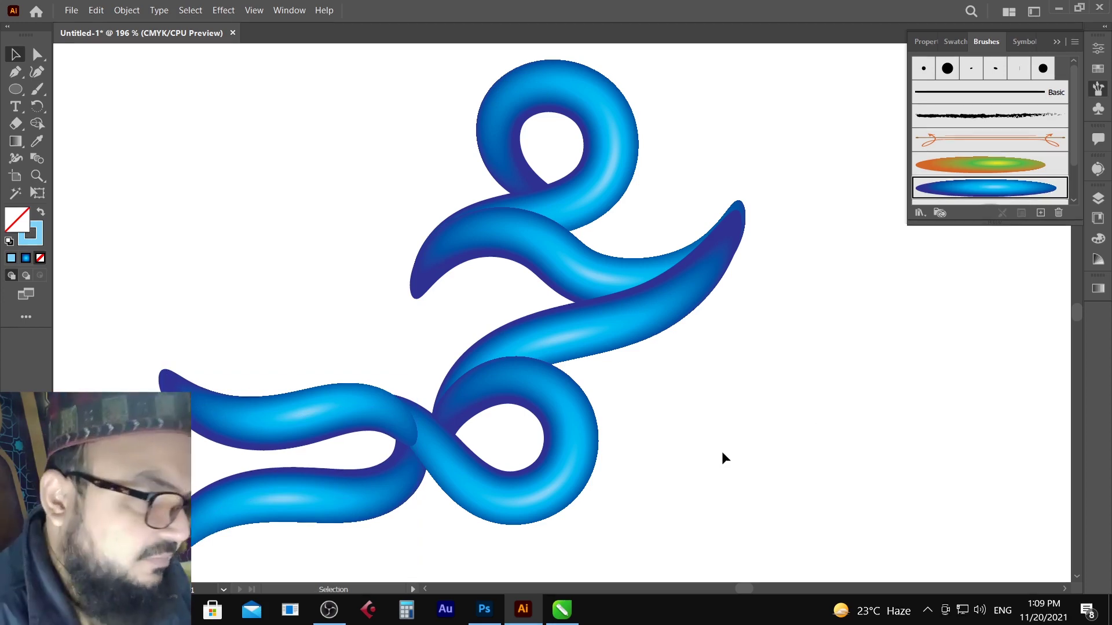
Choose the large round calligraphic brush and write the Arabic word صلى in light blue in the blank area above the left-hand strokes
left_click_drag(786, 121, 226, 524)
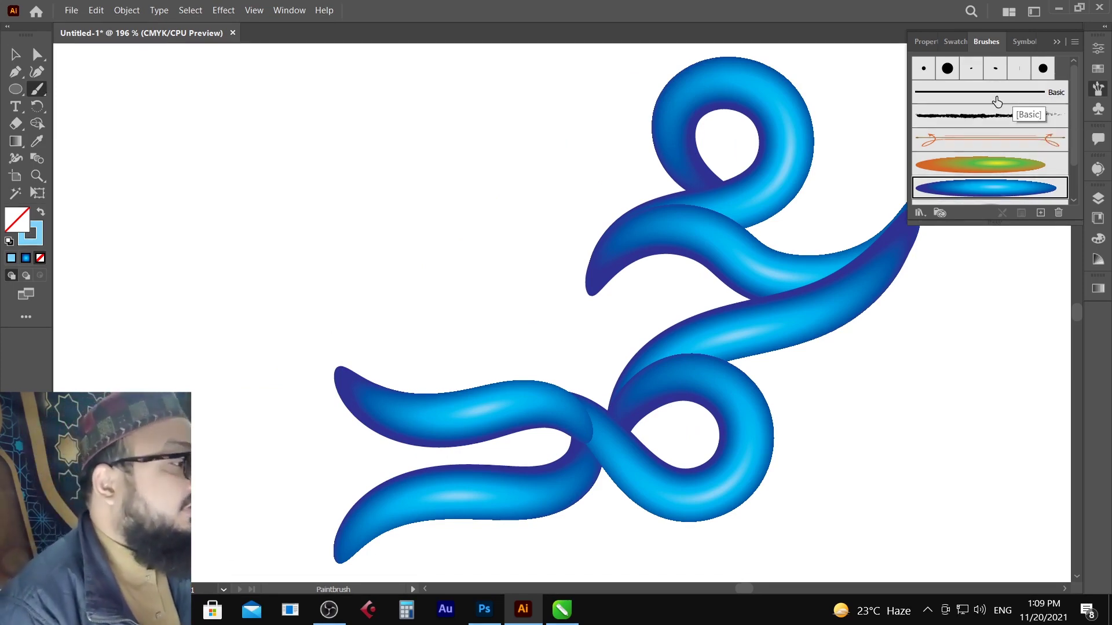
left_click(1043, 68)
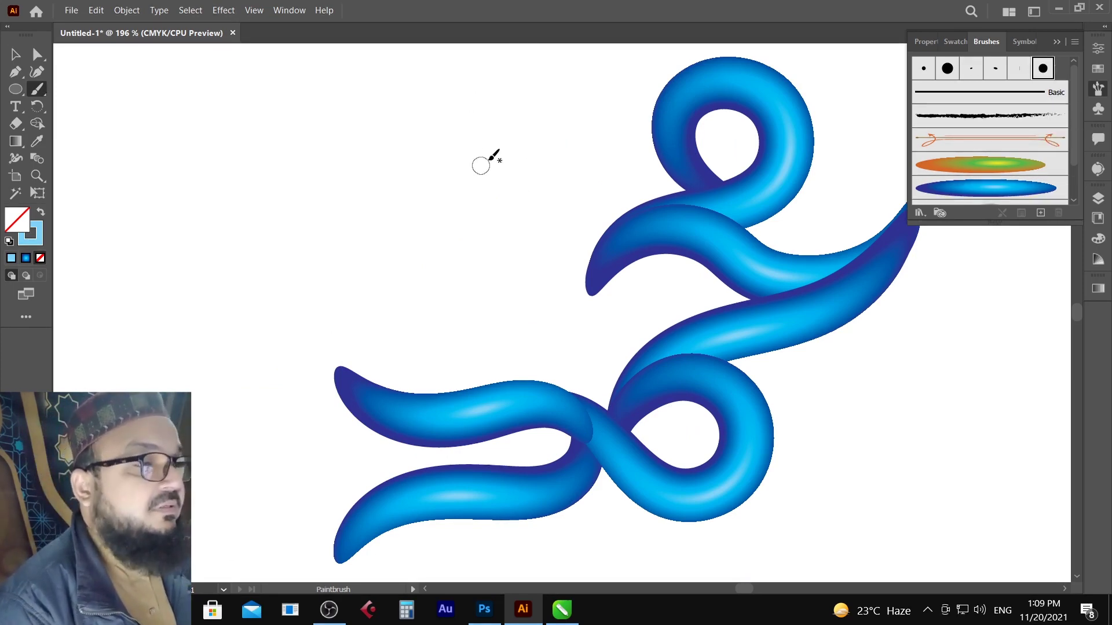
mouse_move(468, 180)
left_mouse_down()
mouse_move(496, 144)
mouse_move(511, 154)
mouse_move(501, 174)
mouse_move(467, 189)
mouse_move(442, 162)
mouse_move(442, 104)
left_mouse_up()
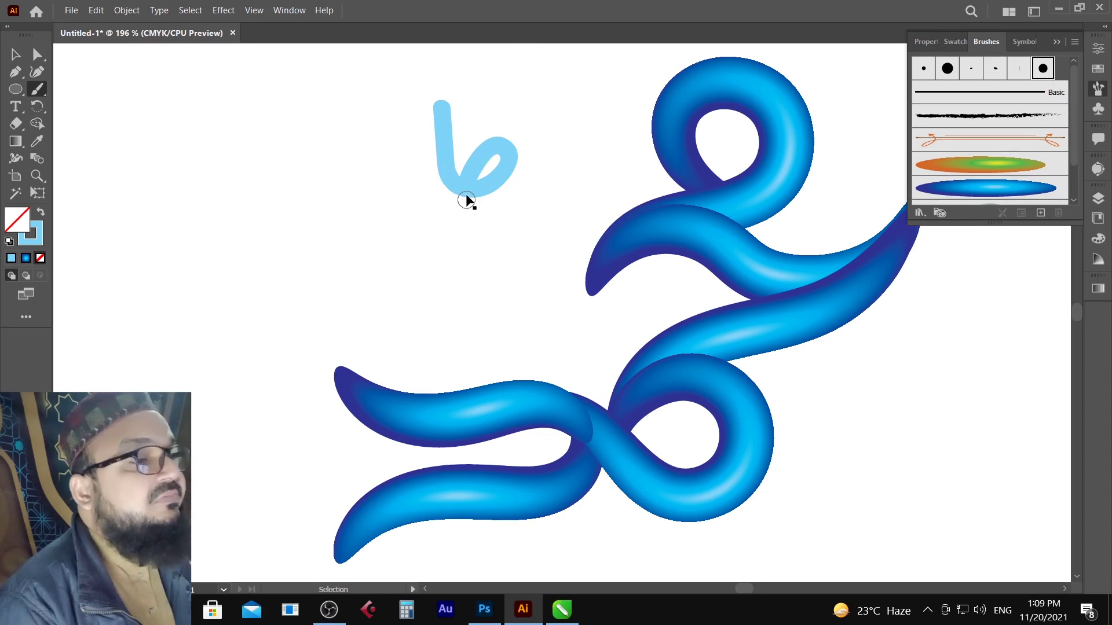
key("ctrl+z")
mouse_move(464, 182)
left_mouse_down()
mouse_move(477, 163)
mouse_move(504, 169)
mouse_move(498, 186)
mouse_move(468, 197)
mouse_move(444, 169)
mouse_move(441, 190)
mouse_move(419, 197)
mouse_move(416, 108)
left_mouse_up()
mouse_move(416, 174)
left_mouse_down()
mouse_move(390, 186)
mouse_move(417, 220)
mouse_move(453, 220)
mouse_move(452, 237)
mouse_move(413, 250)
mouse_move(368, 230)
mouse_move(341, 196)
left_mouse_up()
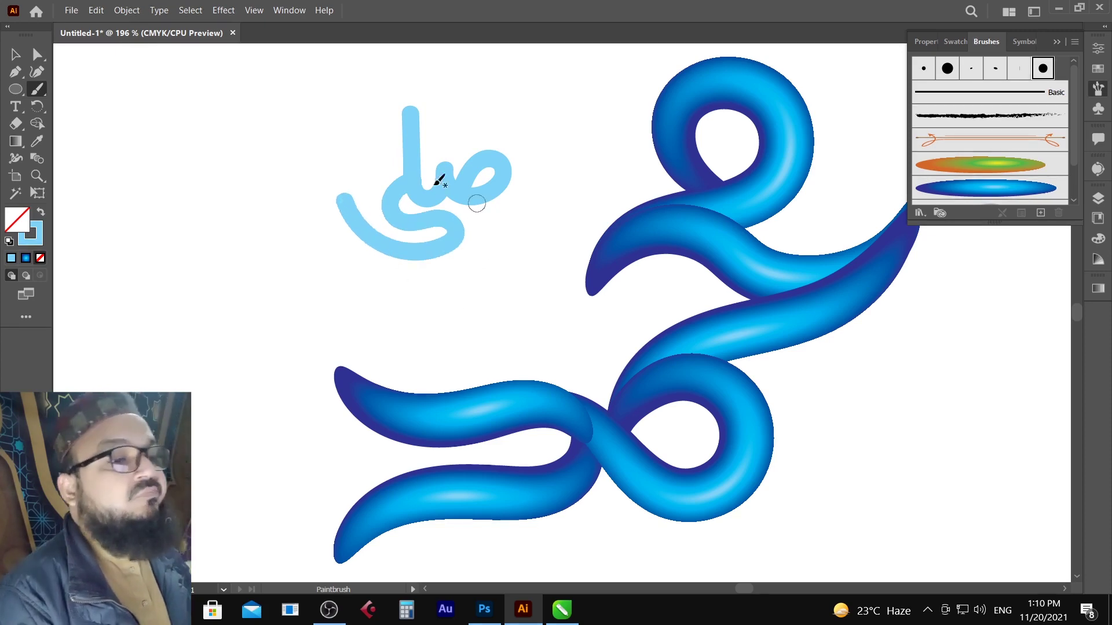
Write the Arabic words الله and عليه, without dots, to the left of صلى with the round brush
left_click_drag(369, 116, 369, 182)
mouse_move(342, 116)
left_mouse_down()
mouse_move(346, 170)
mouse_move(320, 166)
left_mouse_up()
mouse_move(317, 125)
left_mouse_down()
mouse_move(311, 182)
mouse_move(293, 176)
mouse_move(292, 145)
mouse_move(267, 165)
mouse_move(262, 177)
mouse_move(284, 185)
left_mouse_up()
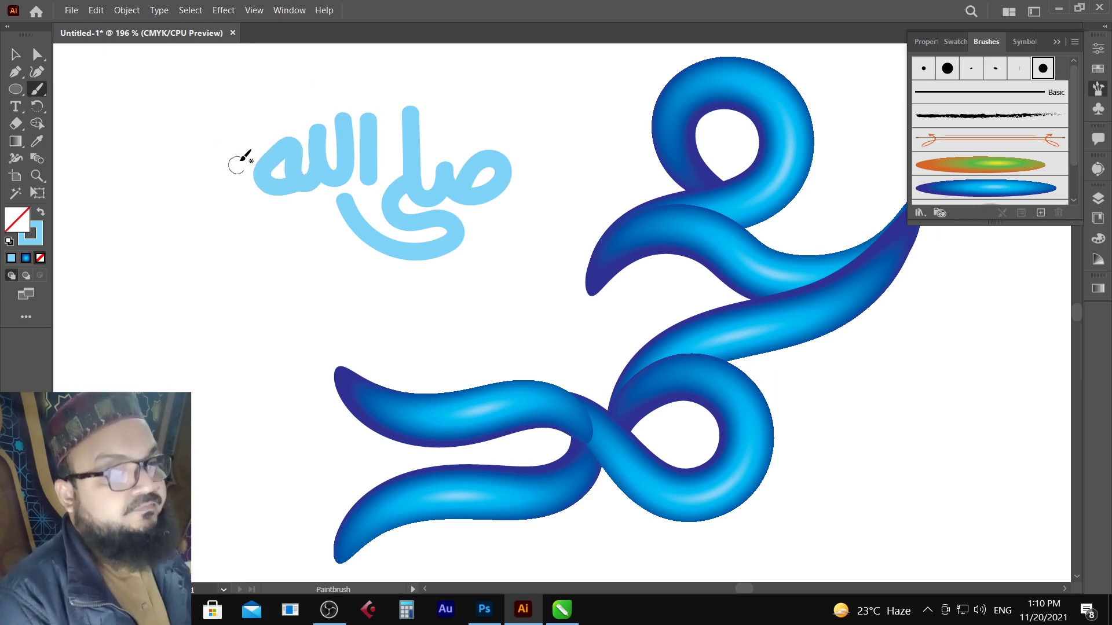
mouse_move(235, 126)
left_mouse_down()
mouse_move(205, 148)
mouse_move(224, 157)
mouse_move(246, 148)
mouse_move(194, 175)
mouse_move(182, 148)
mouse_move(190, 74)
left_mouse_up()
mouse_move(186, 149)
left_mouse_down()
mouse_move(167, 183)
mouse_move(161, 124)
left_mouse_up()
mouse_move(156, 166)
left_mouse_down()
mouse_move(131, 184)
mouse_move(135, 151)
mouse_move(117, 152)
mouse_move(99, 201)
left_mouse_up()
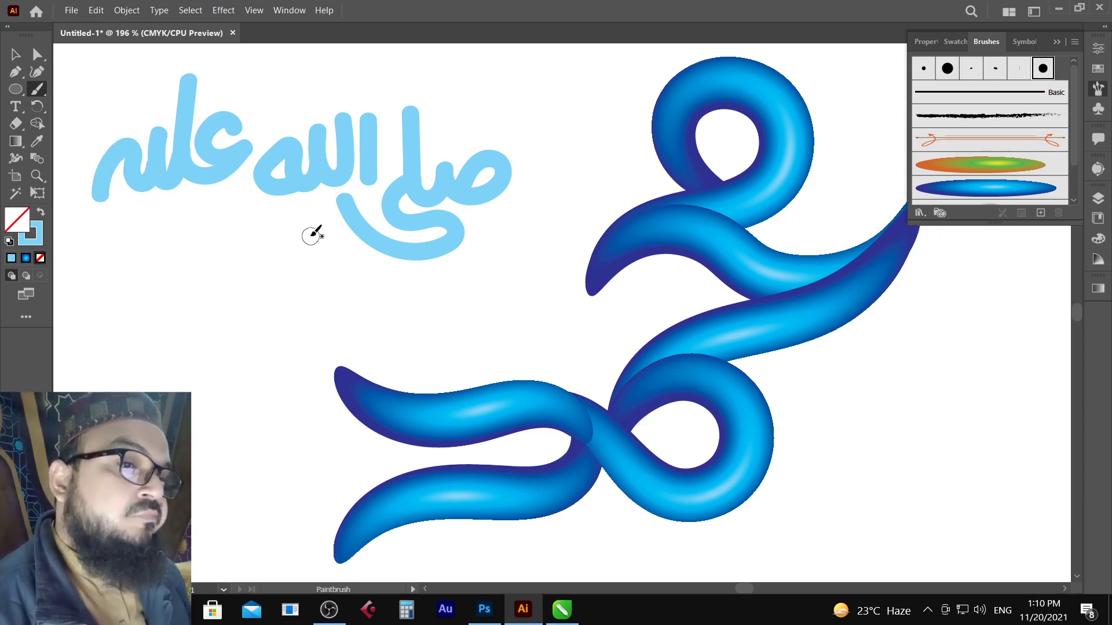
Write وسلم with the و beneath الله and a long curved stroke under عليه ending in a looped م
mouse_move(311, 236)
left_mouse_down()
mouse_move(299, 242)
mouse_move(268, 214)
mouse_move(298, 203)
mouse_move(315, 224)
mouse_move(307, 245)
mouse_move(287, 258)
mouse_move(245, 241)
left_mouse_up()
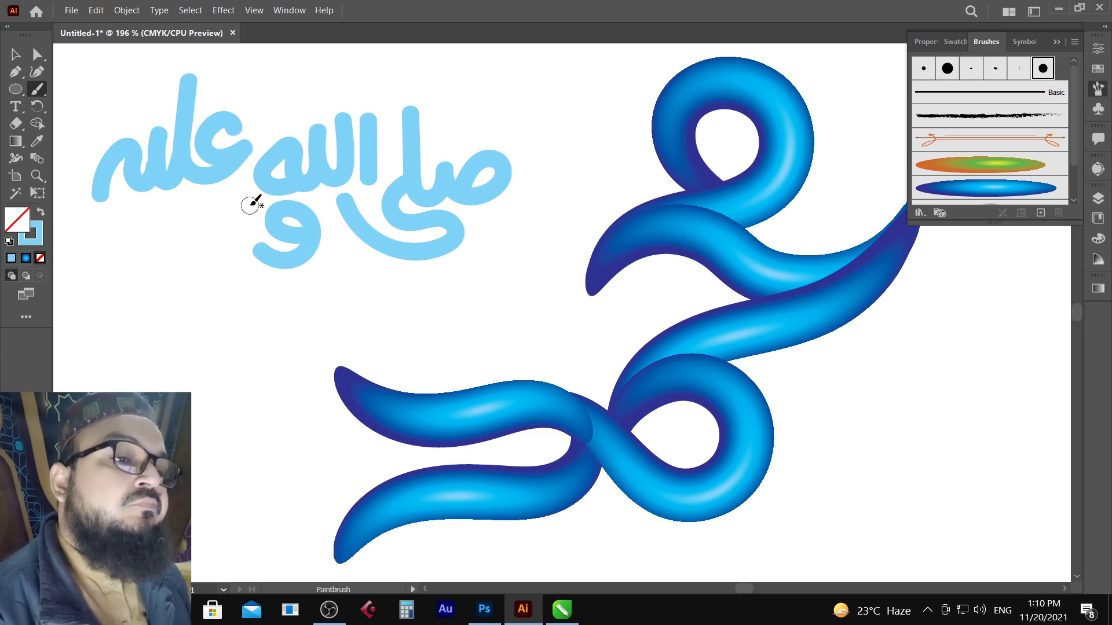
mouse_move(255, 202)
left_mouse_down()
mouse_move(152, 228)
mouse_move(99, 221)
mouse_move(80, 201)
mouse_move(77, 122)
left_mouse_up()
left_click_drag(161, 223, 267, 220)
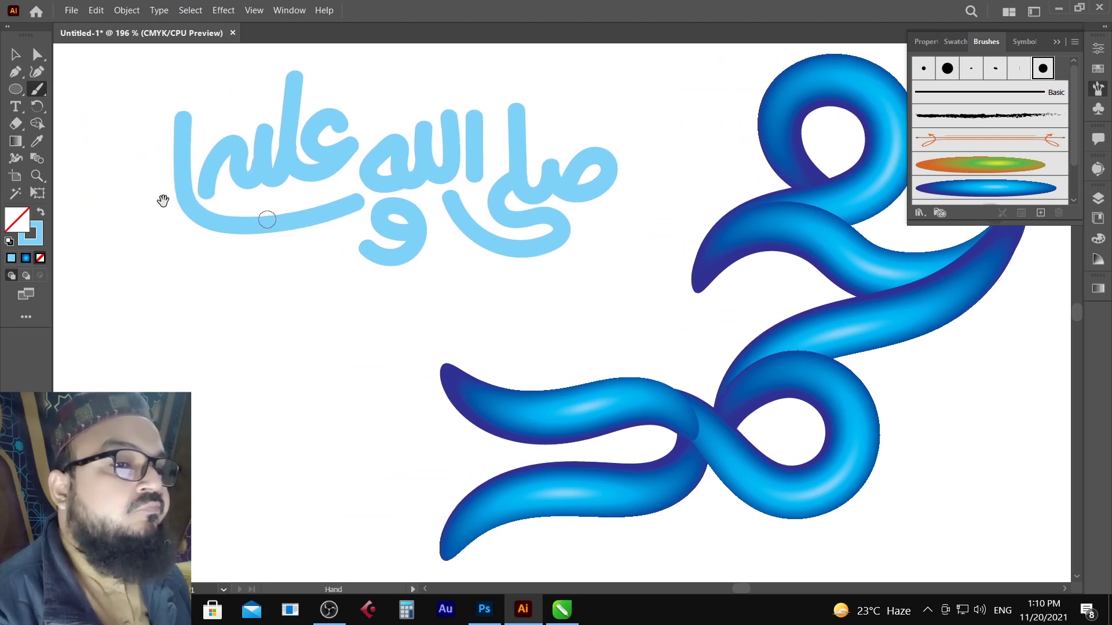
mouse_move(186, 174)
left_mouse_down()
mouse_move(163, 233)
mouse_move(173, 249)
mouse_move(199, 247)
mouse_move(195, 233)
mouse_move(174, 227)
mouse_move(134, 268)
left_mouse_up()
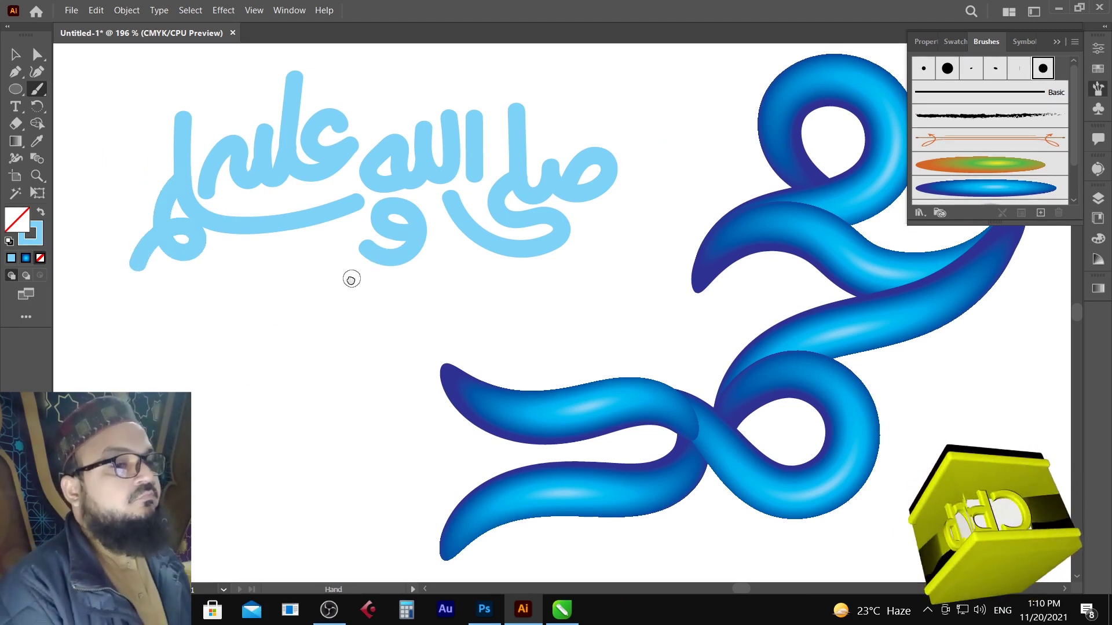
Add two dots side by side beneath the ي of عليه with the round brush
left_click_drag(351, 279, 380, 293)
key("v")
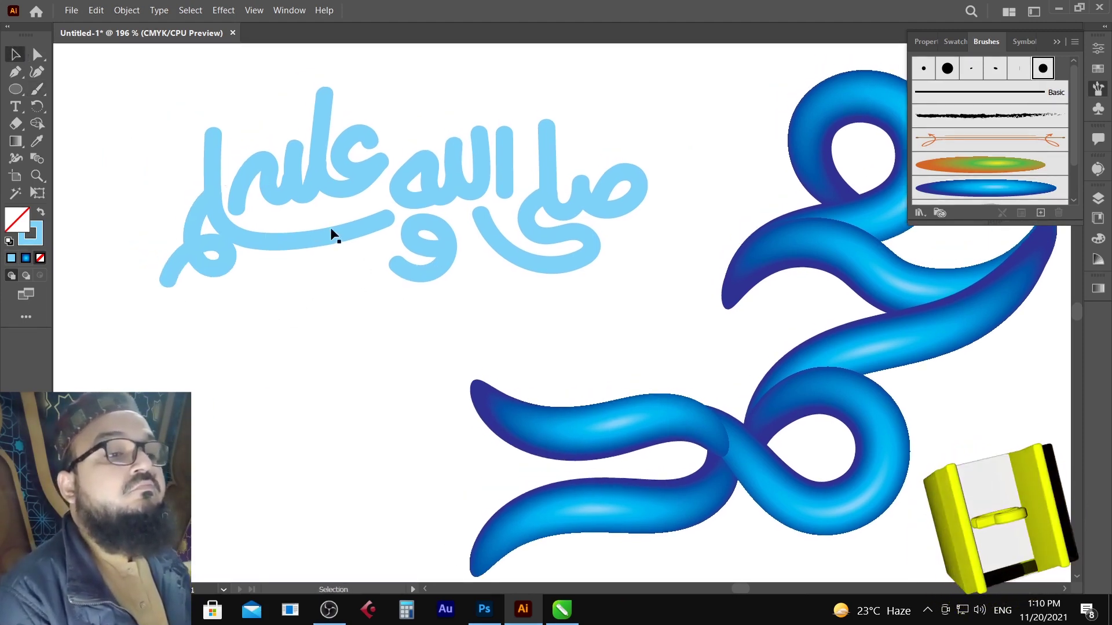
left_click(37, 88)
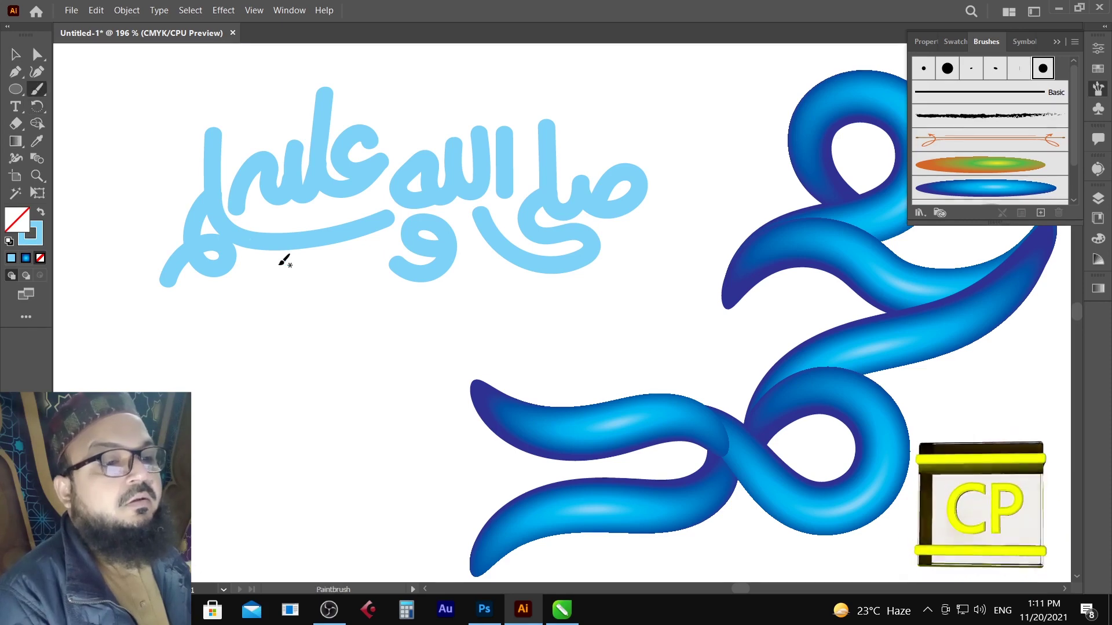
left_click_drag(283, 219, 285, 220)
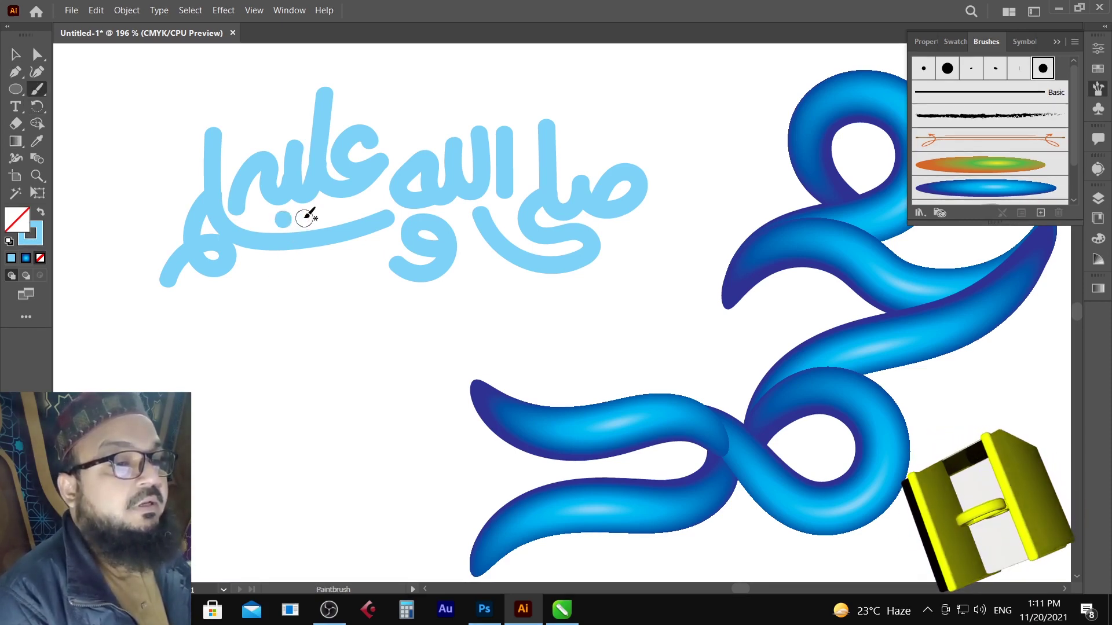
left_click(301, 219)
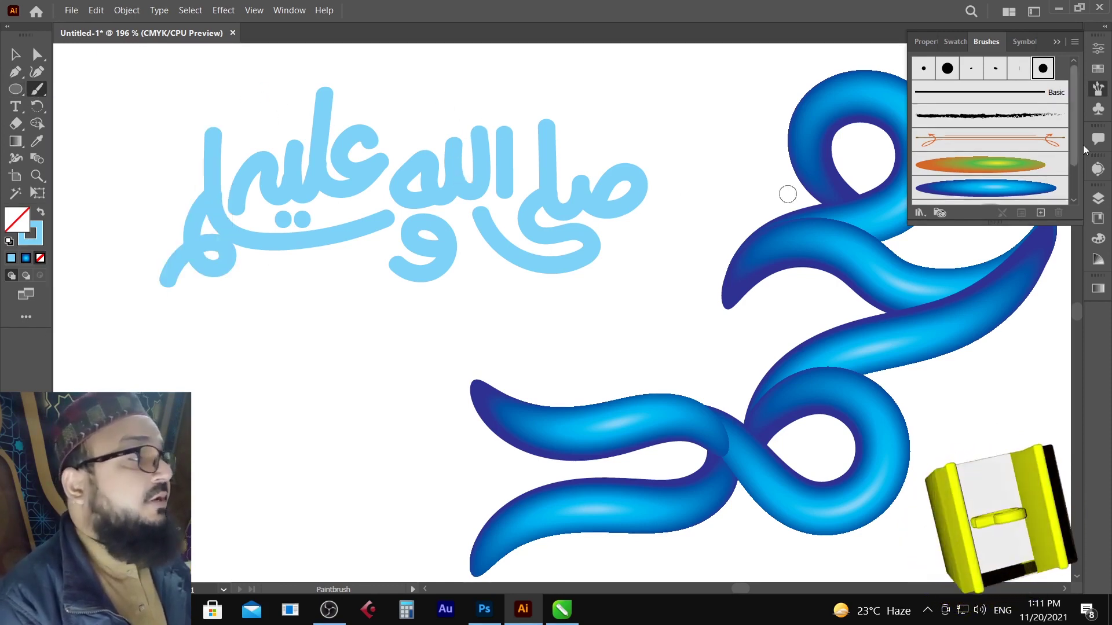
Set the stroke weight to 0.25 pt and paint a small shadda topped by a short vertical mark right of the lettering
left_click(1098, 50)
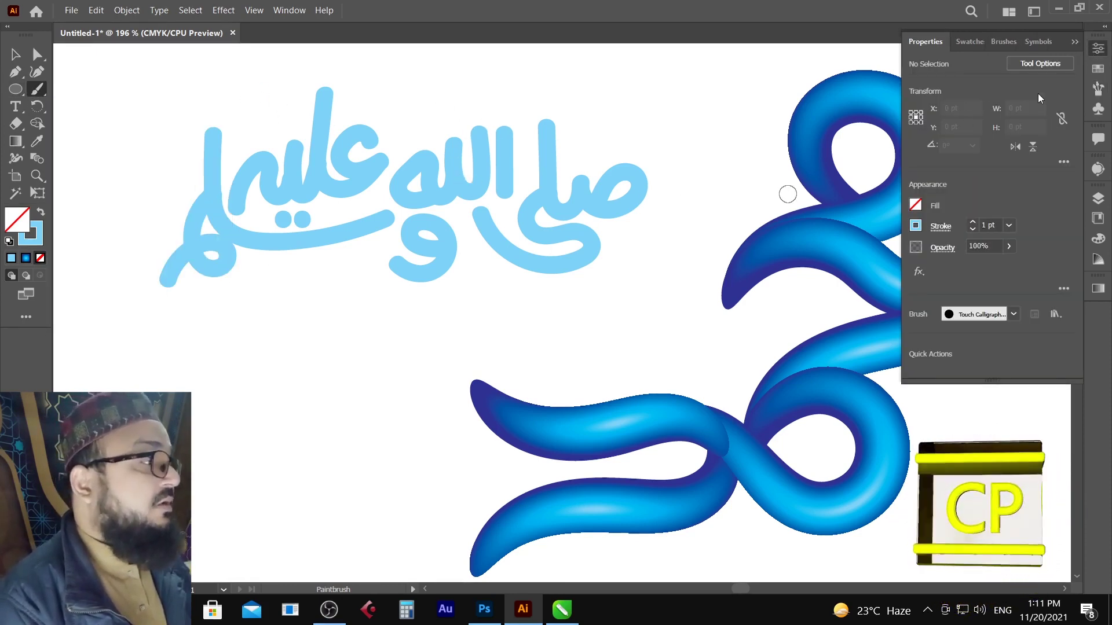
left_click(1009, 226)
left_click(1028, 241)
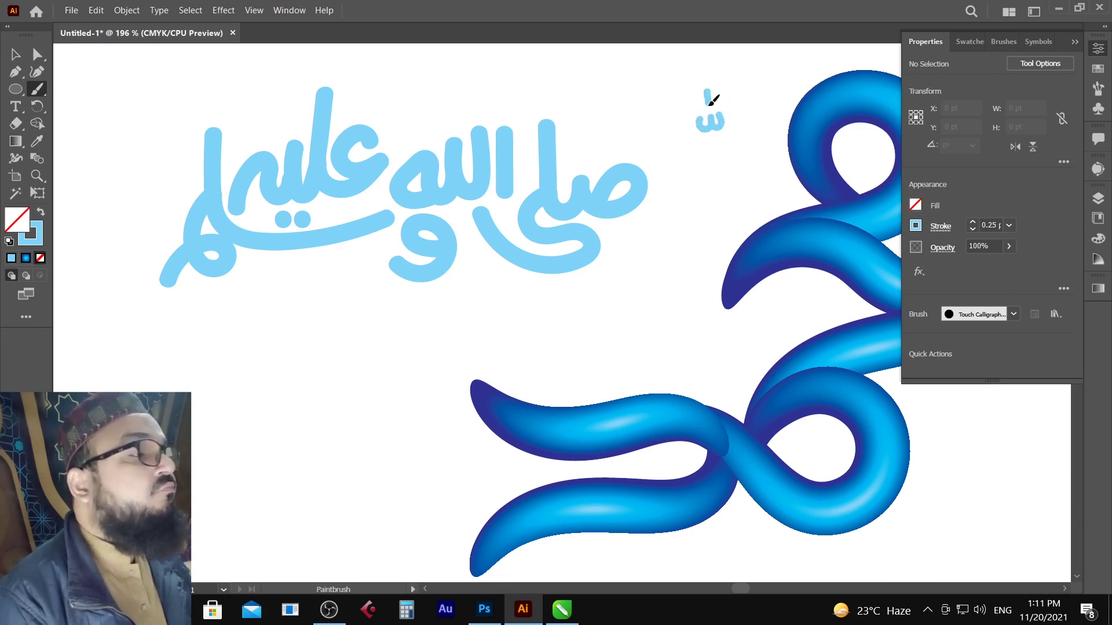
Select the small shadda and vertical mark together and move them above the word الله
left_click(15, 54)
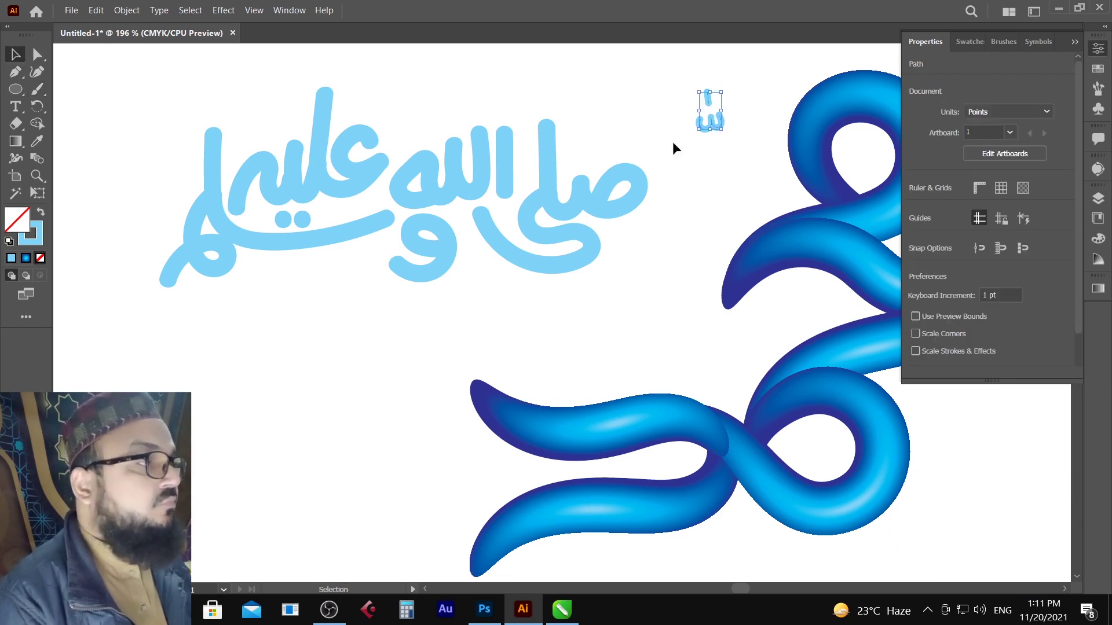
left_click(716, 131)
left_click_drag(715, 124, 454, 122)
left_click(503, 93)
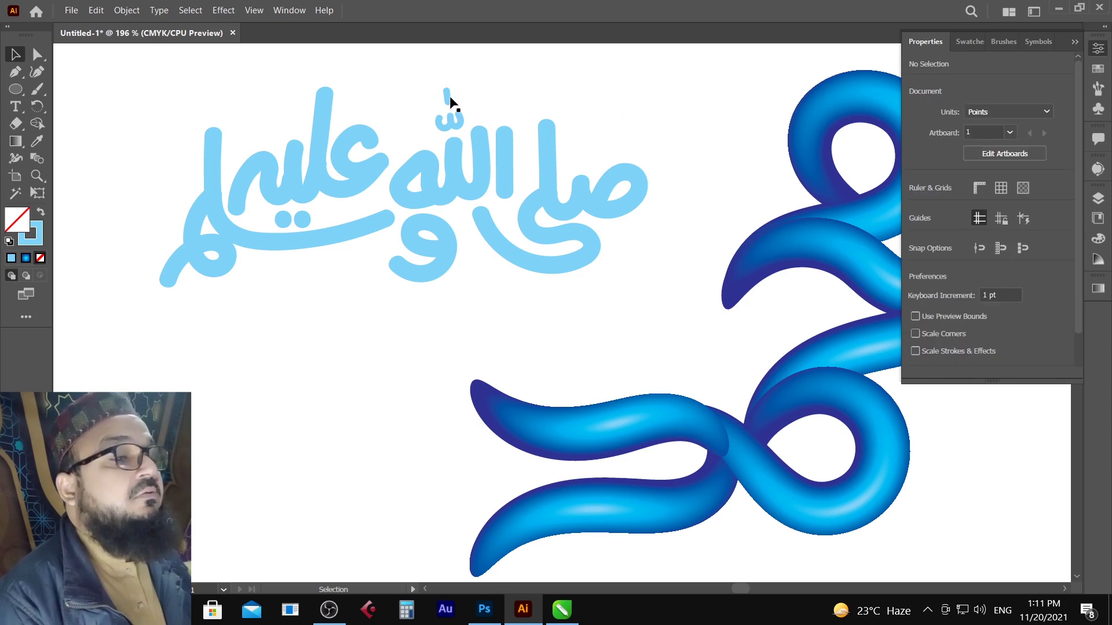
Nudge the small vertical mark down toward the shadda and move the whole light-blue phrase closer to the large blue lettering
left_click_drag(450, 95, 450, 97)
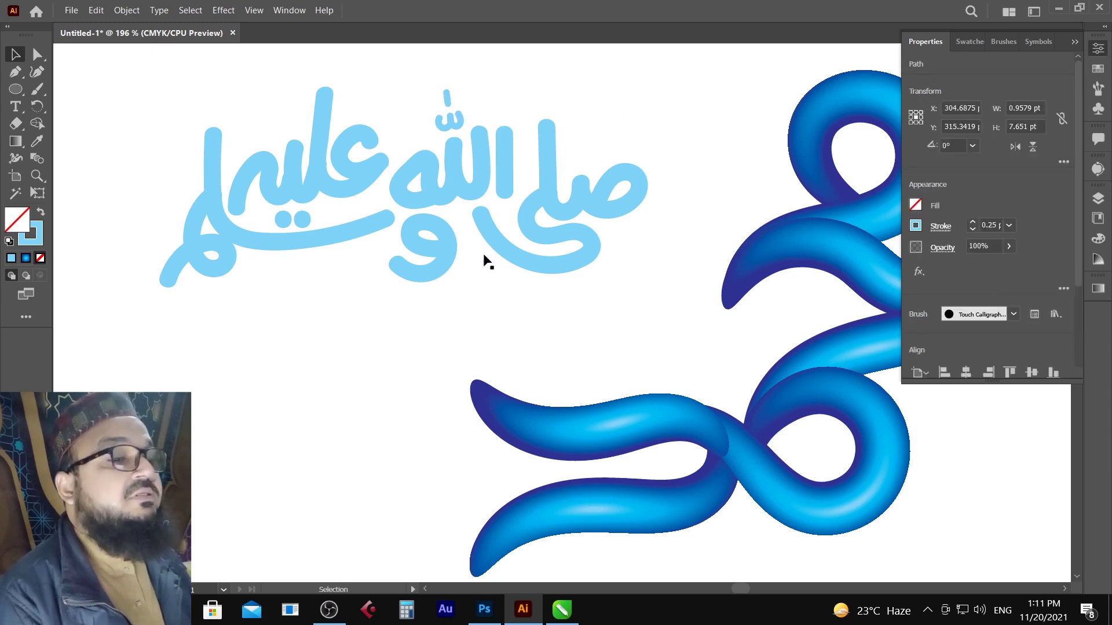
left_click(477, 287)
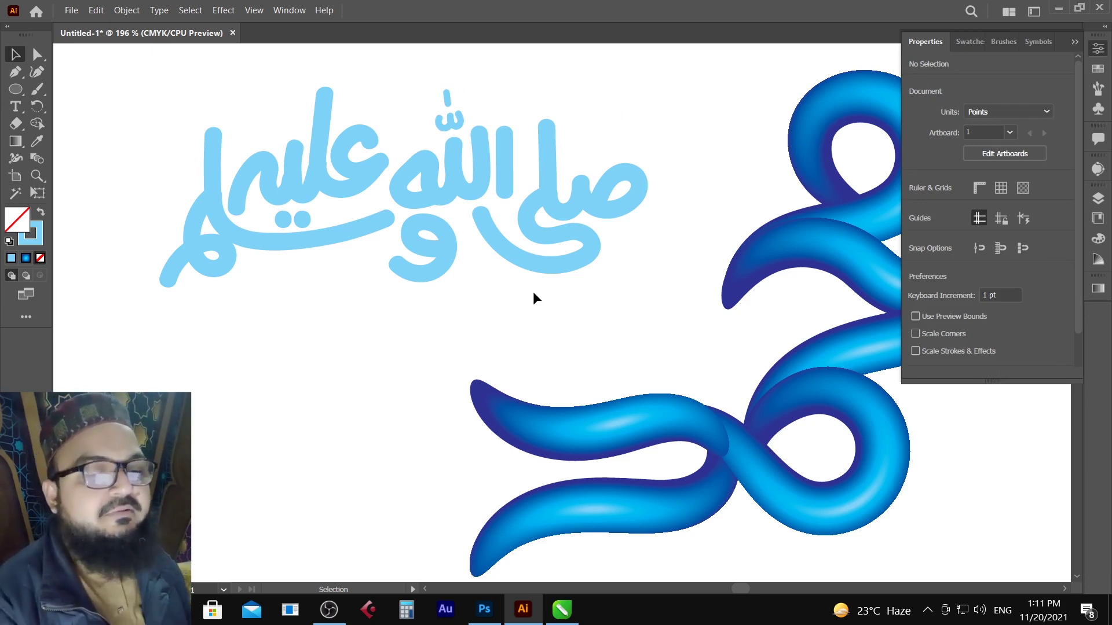
left_click_drag(649, 83, 153, 299)
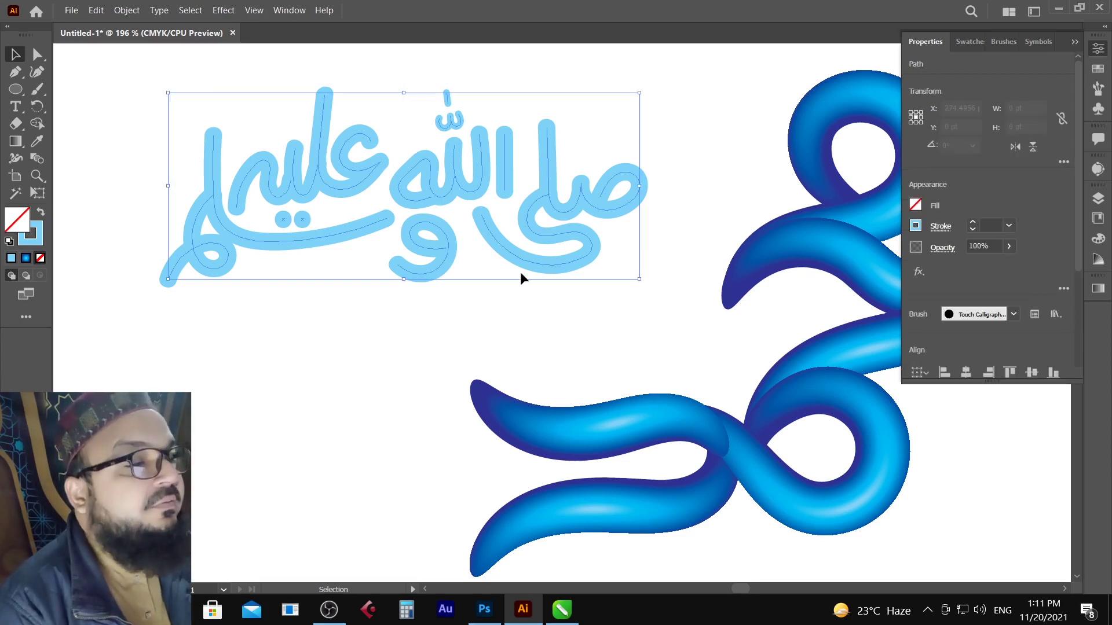
left_click_drag(451, 258, 504, 320)
left_click_drag(639, 298, 453, 278)
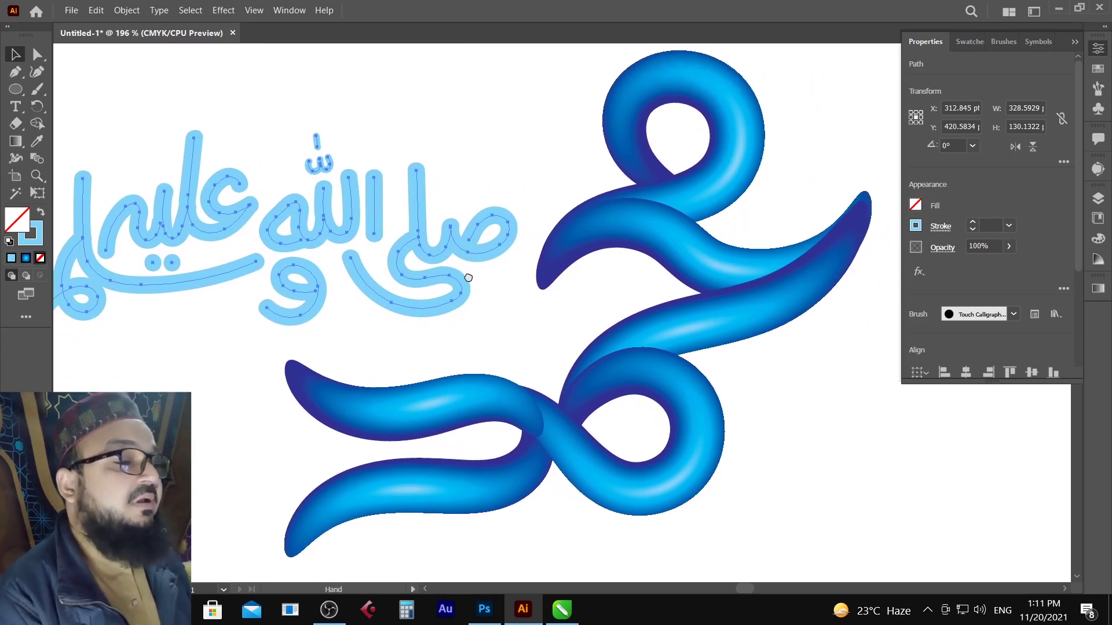
left_click(536, 340)
mouse_move(494, 342)
left_mouse_down()
mouse_move(515, 339)
mouse_move(512, 350)
left_mouse_up()
left_click(474, 323, "ctrl+alt")
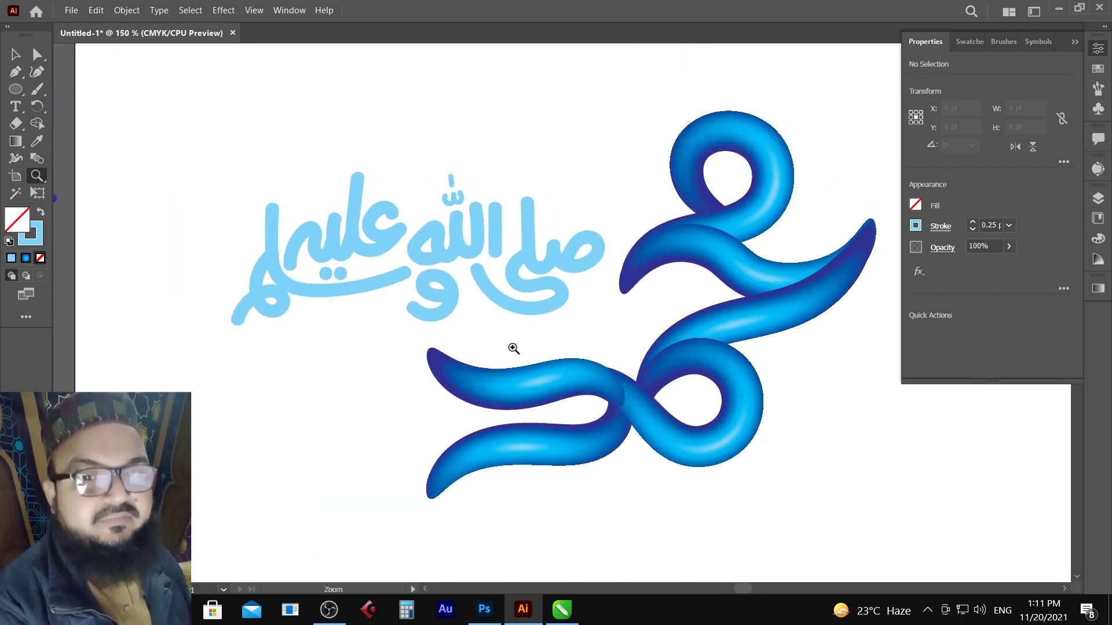
key("v")
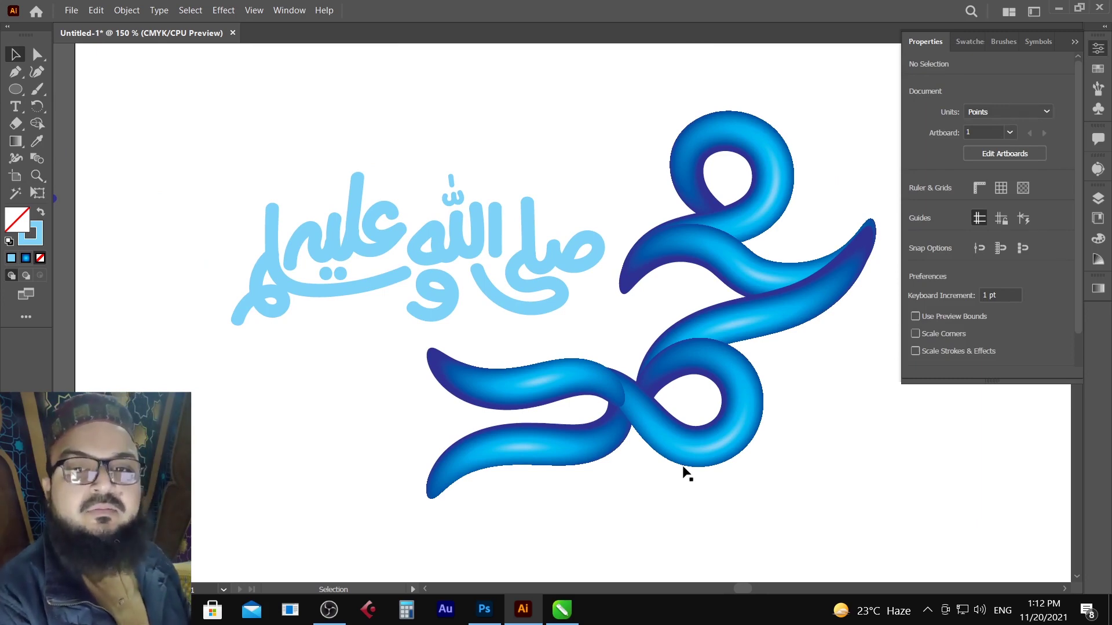
Group the light-blue phrase with the large blue lettering and move the group aside to free space on the artboard
left_click_drag(705, 494, 603, 315)
scroll(651, 380, "down", 5)
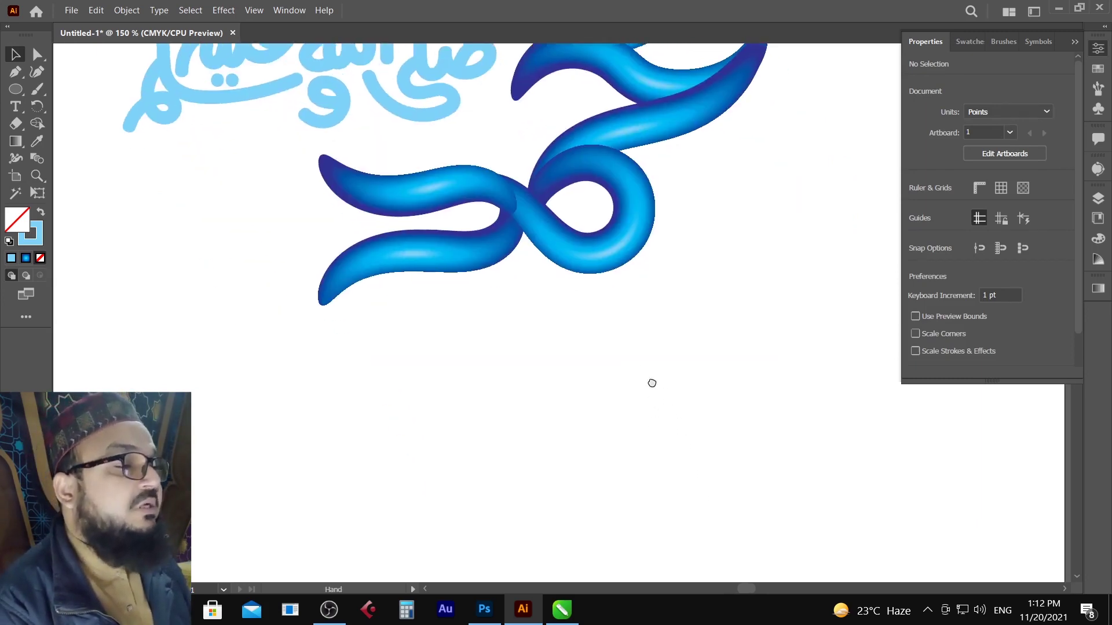
scroll(628, 290, "up", 10)
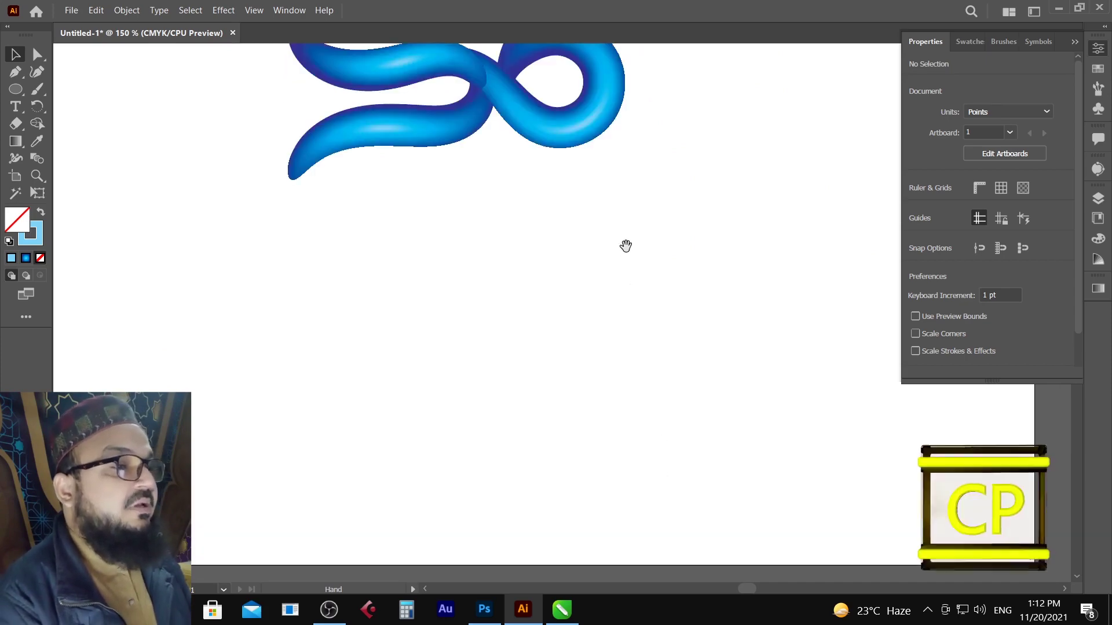
left_click_drag(774, 148, 392, 496)
right_click(392, 495)
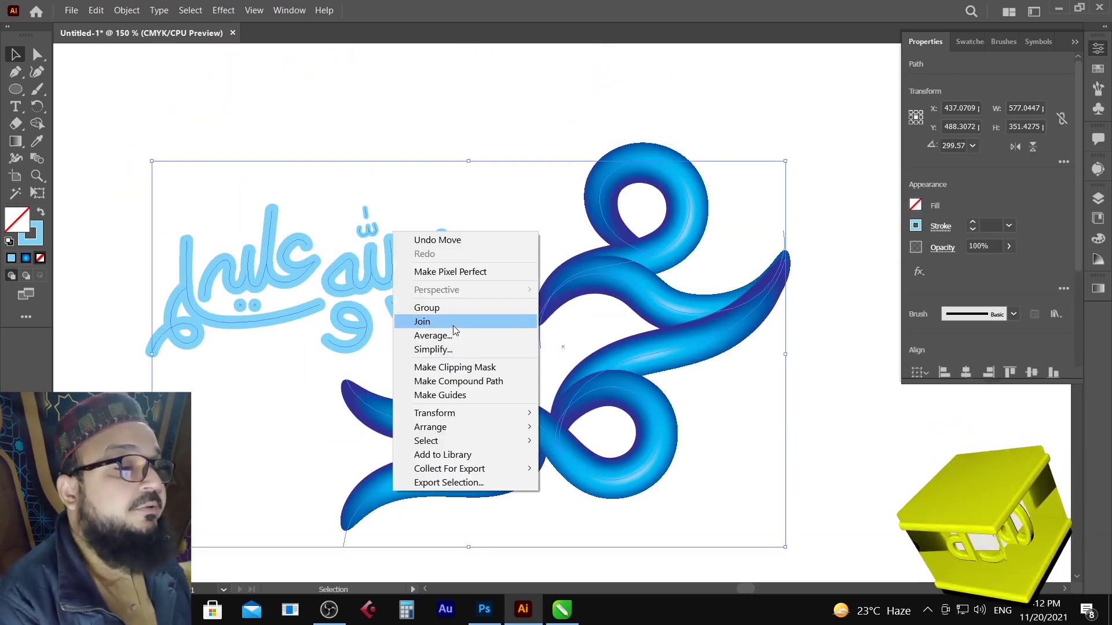
left_click(460, 306)
scroll(494, 354, "down", 3)
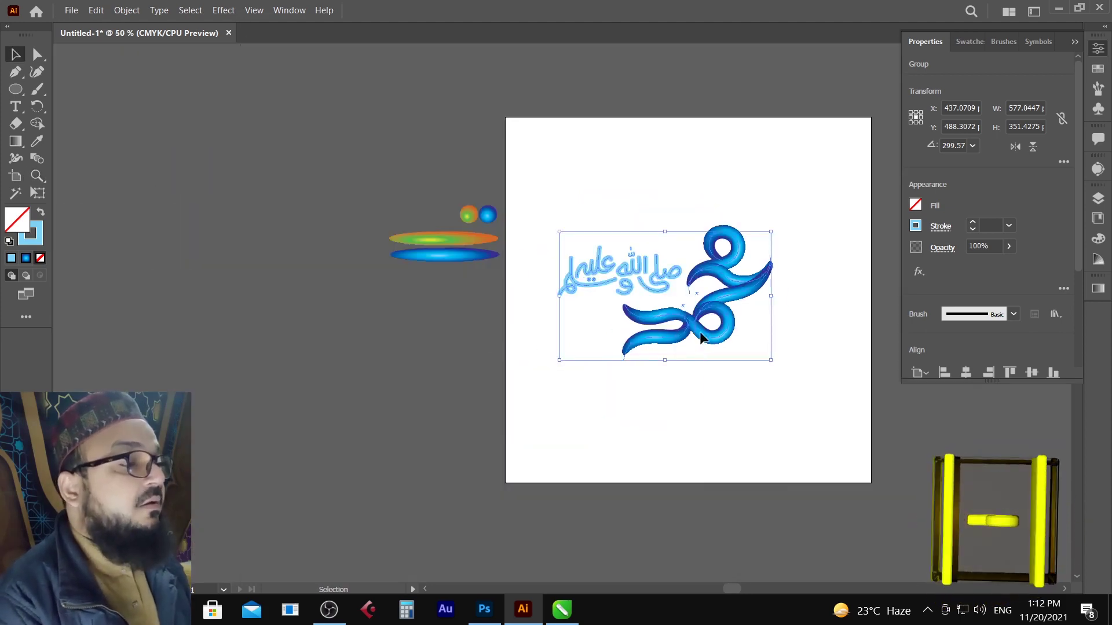
left_click_drag(701, 338, 831, 380)
left_click(589, 246)
Set up the Paintbrush with a 1 pt stroke and the orange-green gradient art brush over an empty part of the artboard
key("z")
left_click_drag(510, 151, 827, 398)
left_click(647, 365, "alt")
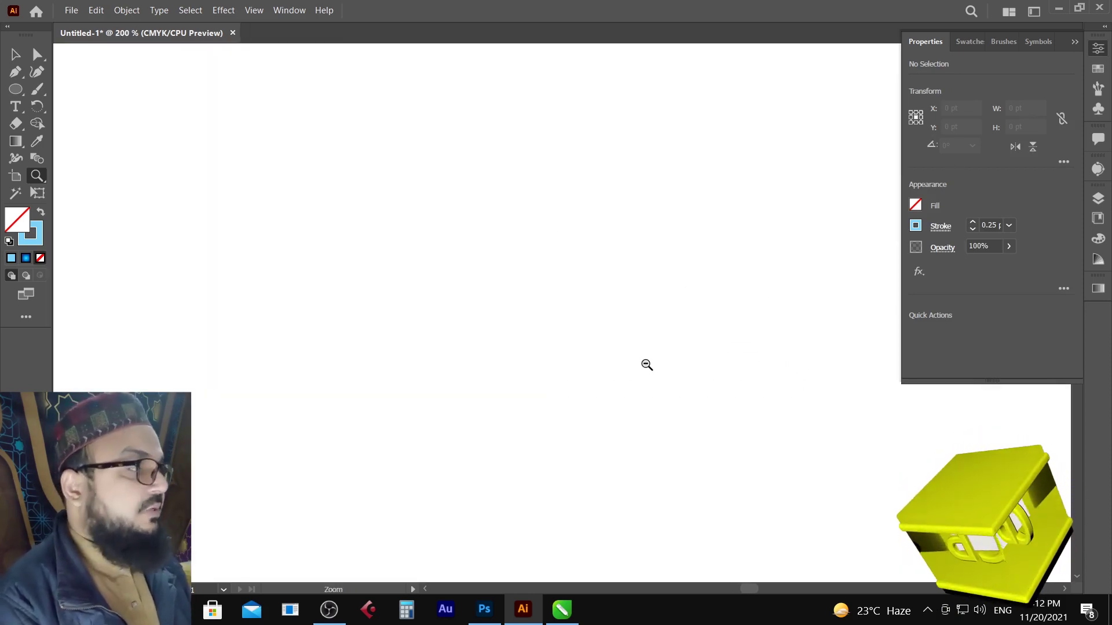
left_click(1099, 89)
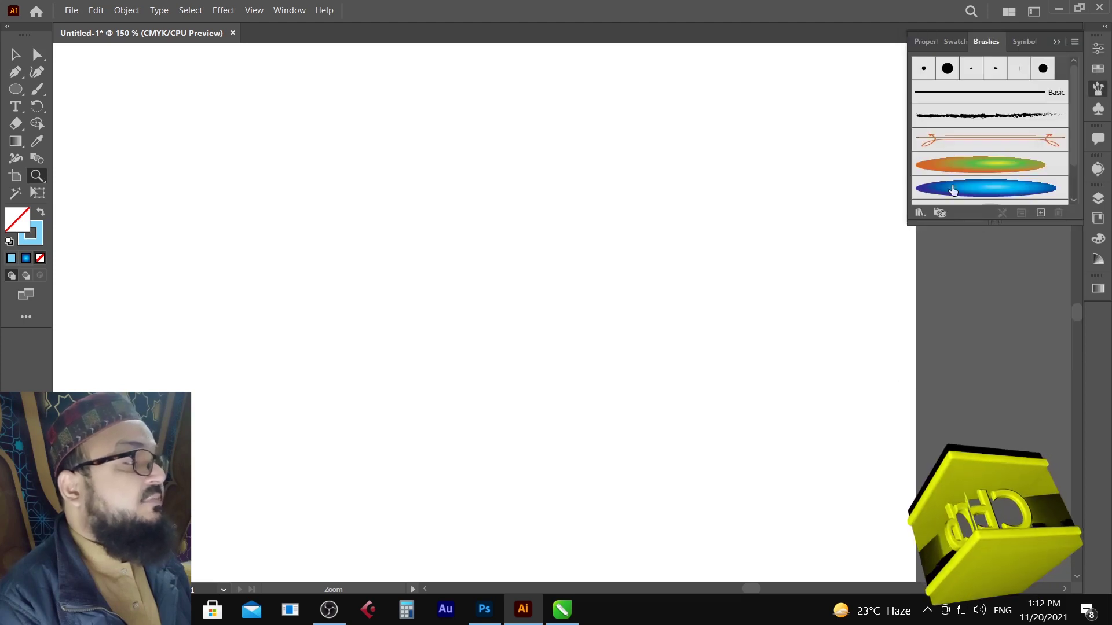
left_click(37, 89)
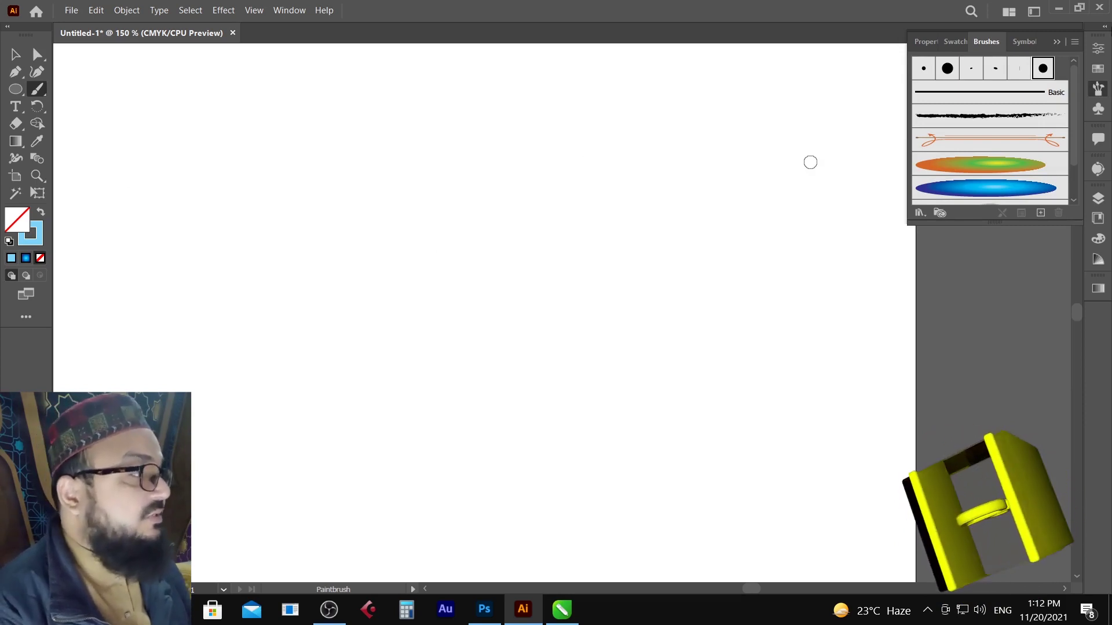
left_click(1098, 49)
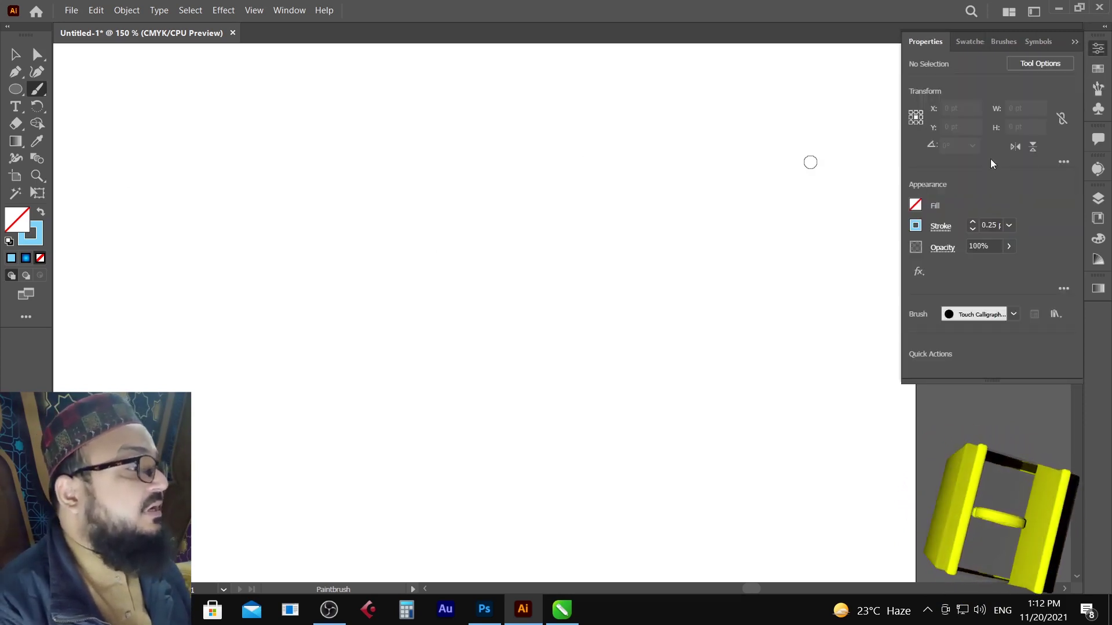
left_click(1009, 225)
left_click(1036, 292)
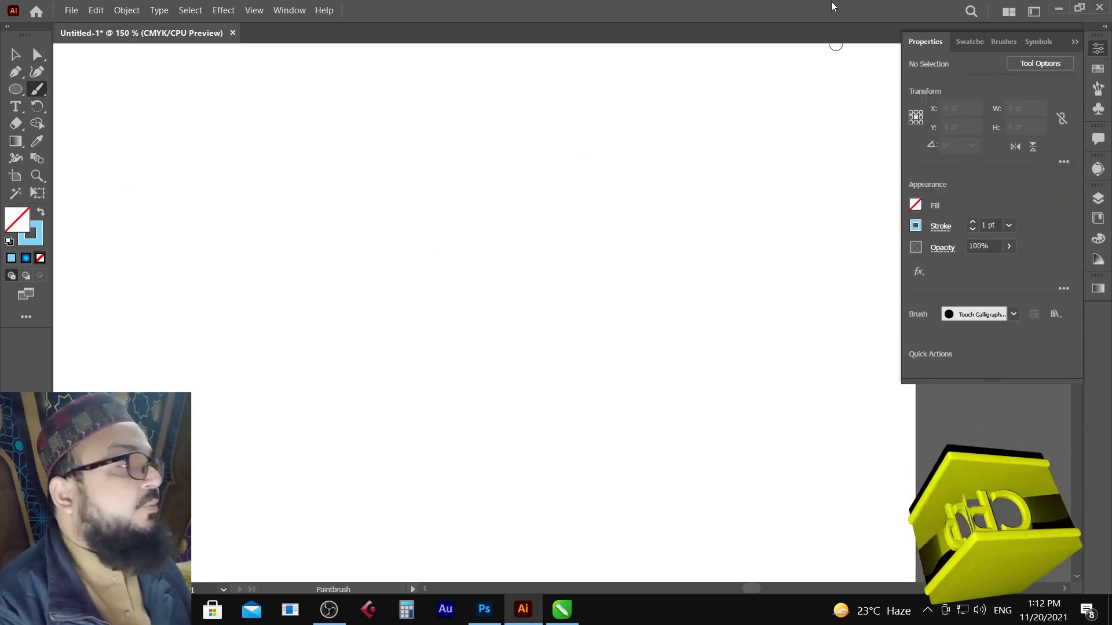
left_click(1073, 42)
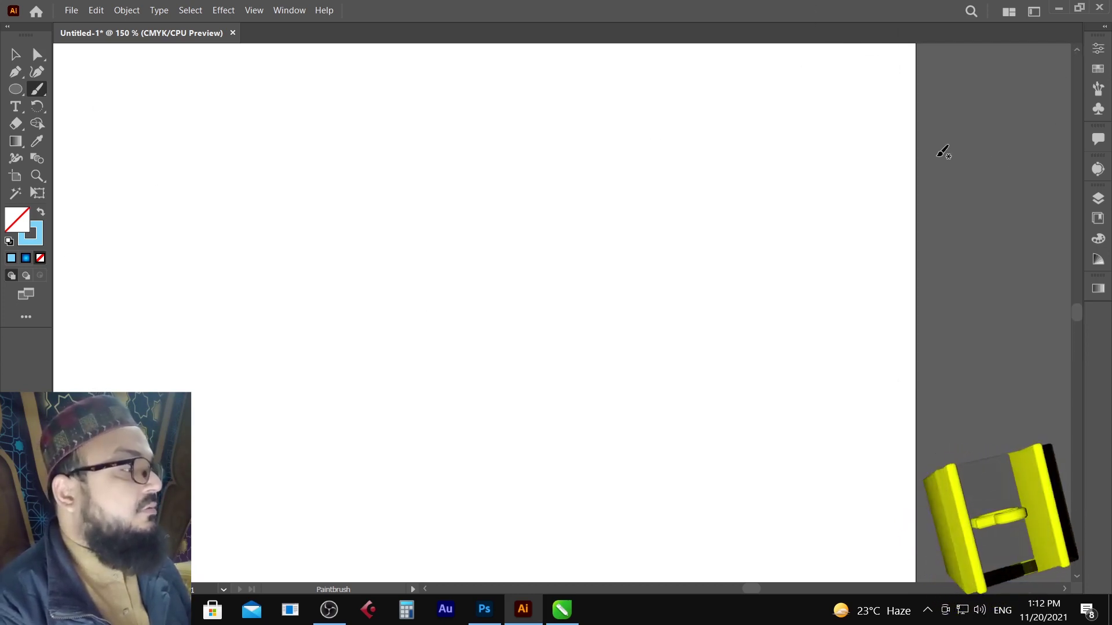
left_click(1098, 87)
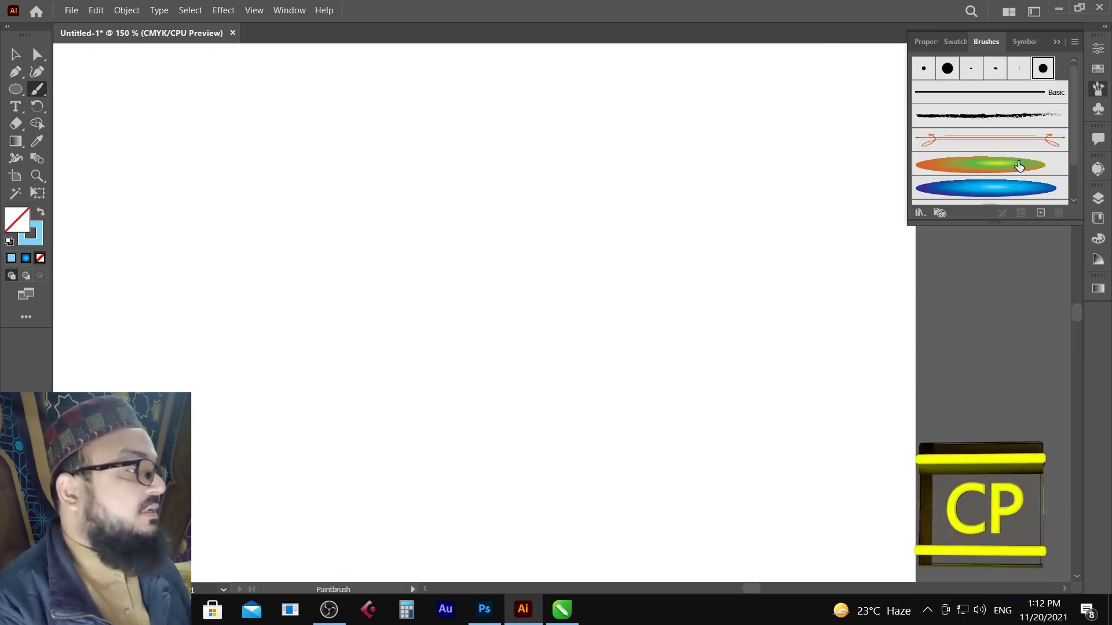
left_click(1000, 164)
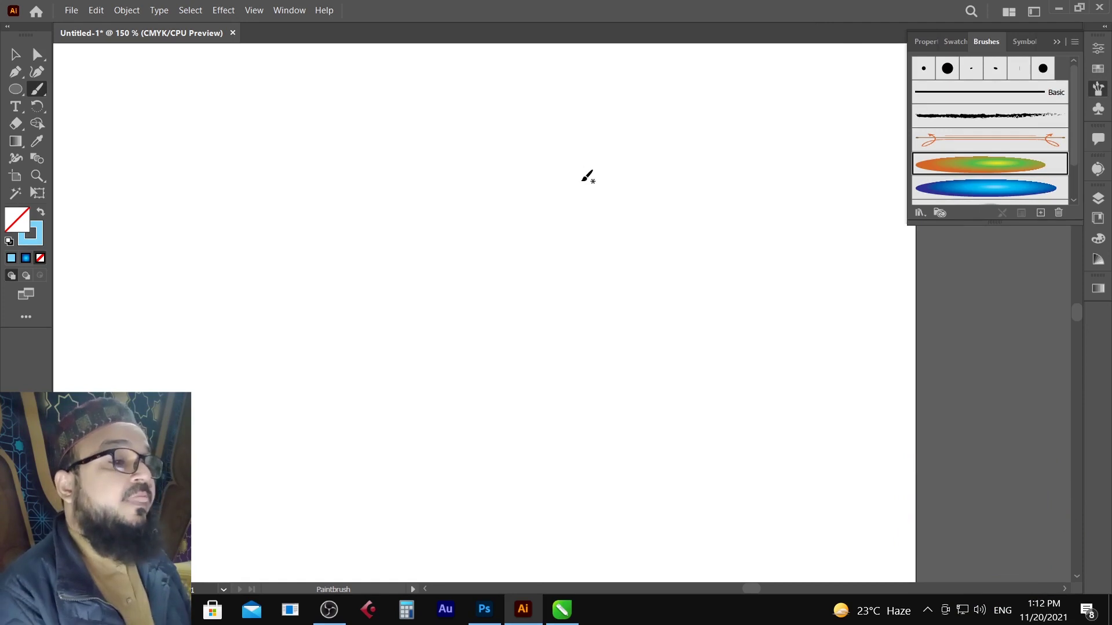
key("ctrl+z")
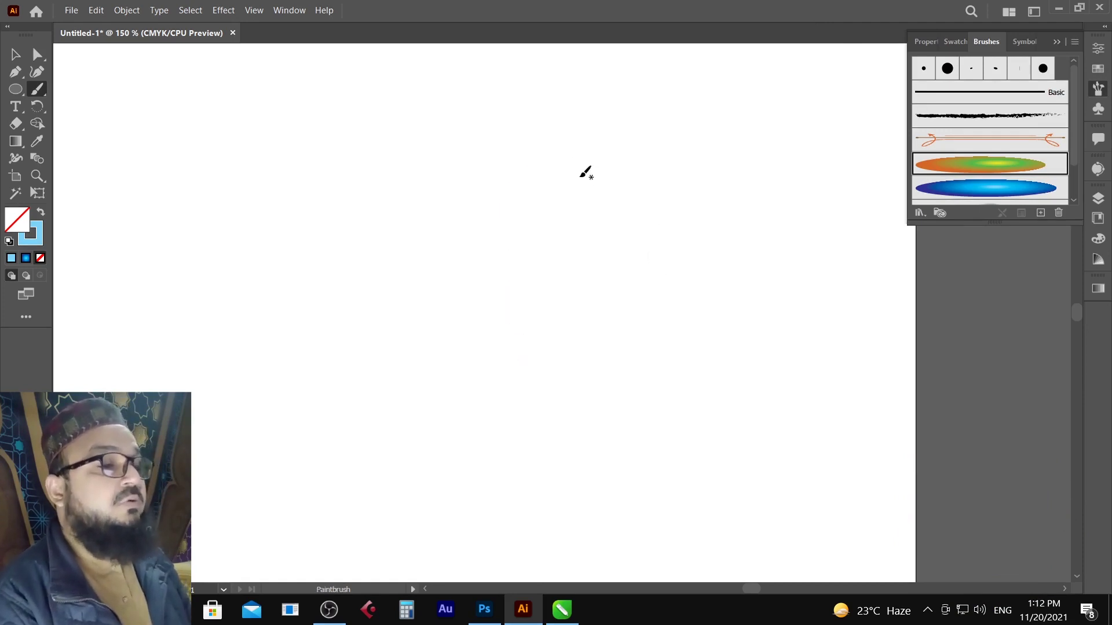
left_click_drag(540, 184, 518, 322)
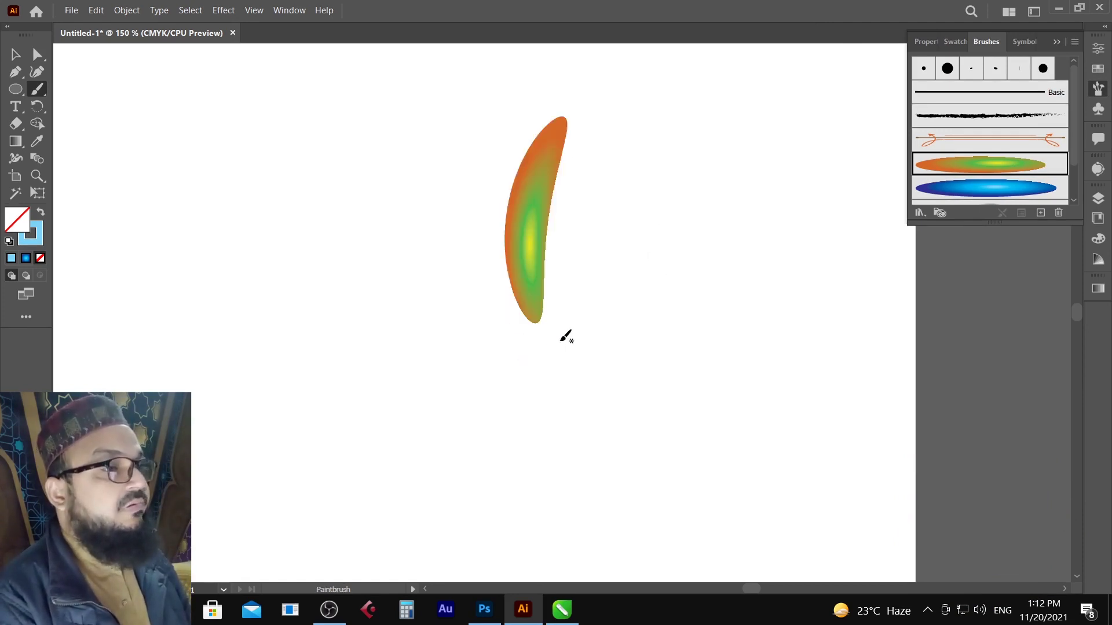
key("ctrl+z")
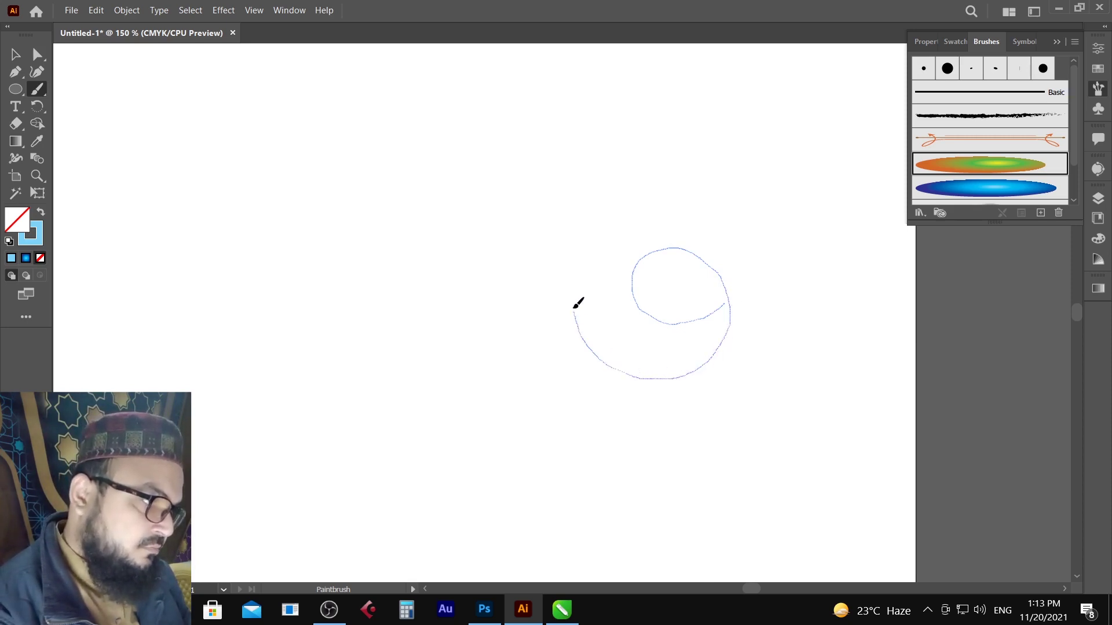
Paint a letter stroke that starts in a small loop, sweeps round a wide bowl and rises into a tall tail
left_click_drag(576, 258, 587, 202)
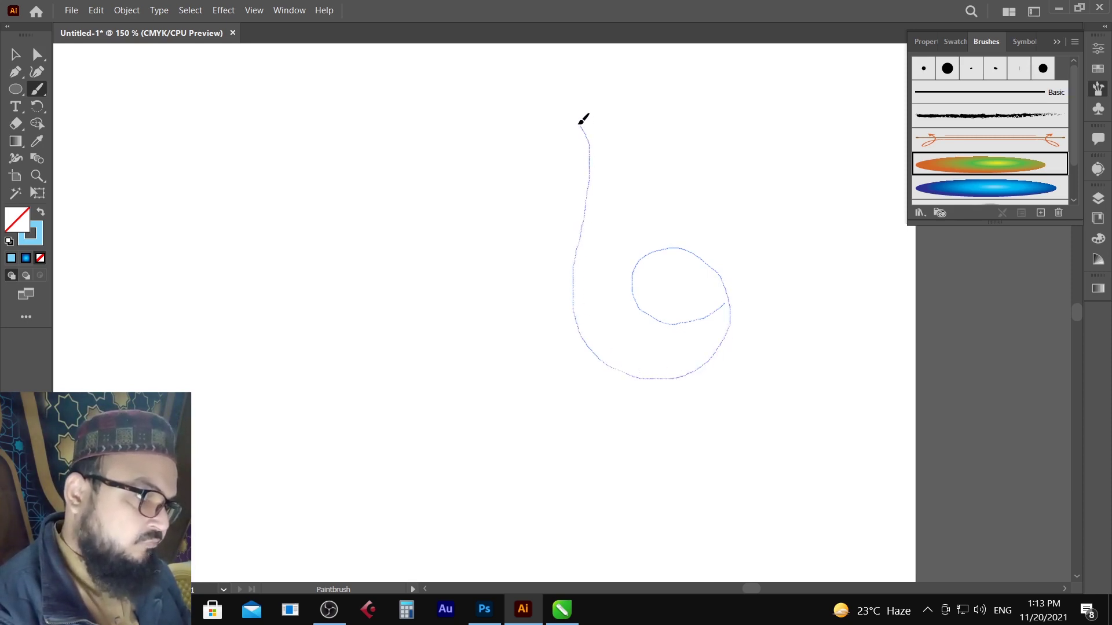
left_click_drag(557, 110, 558, 111)
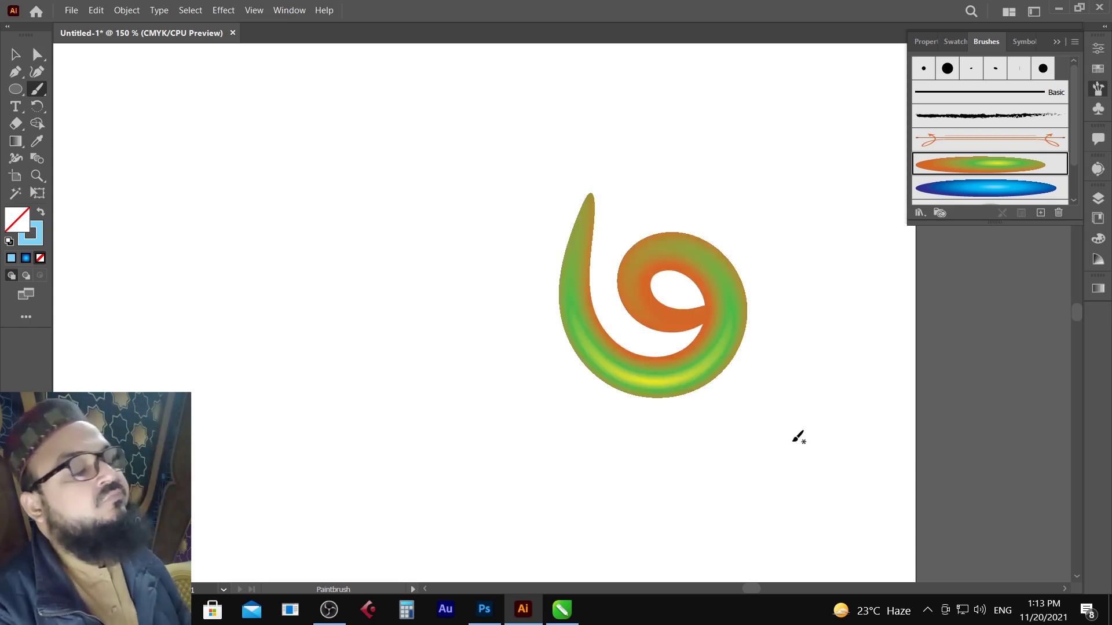
scroll(645, 419, "up", 3)
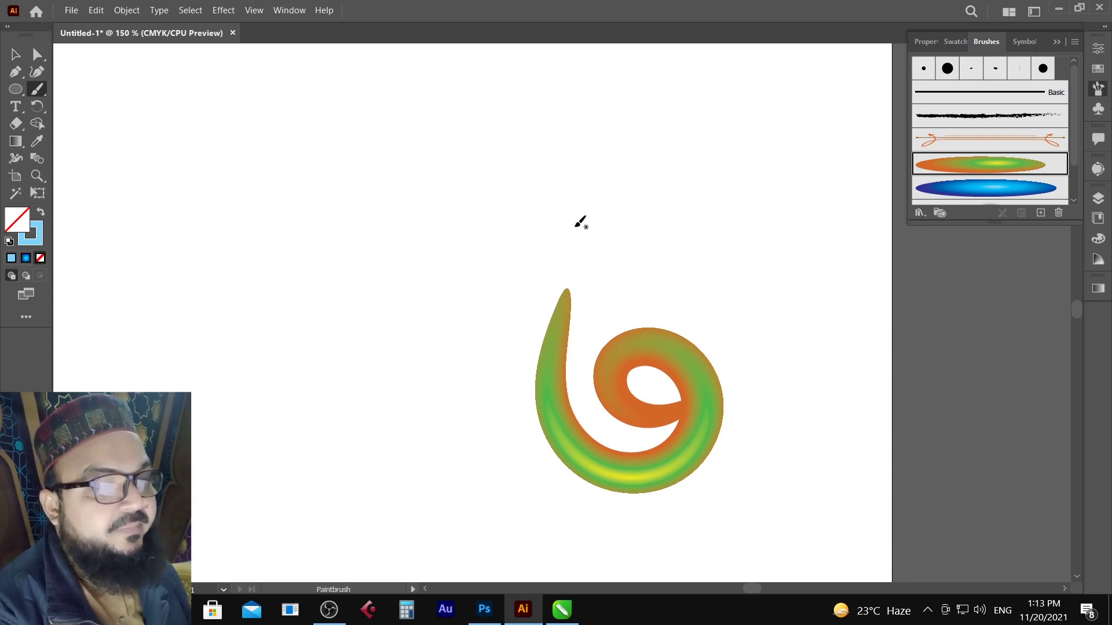
Try lengthening the orange-green stroke by moving its upper anchor points upward, and undo the changes
left_click(37, 54)
left_click(566, 319)
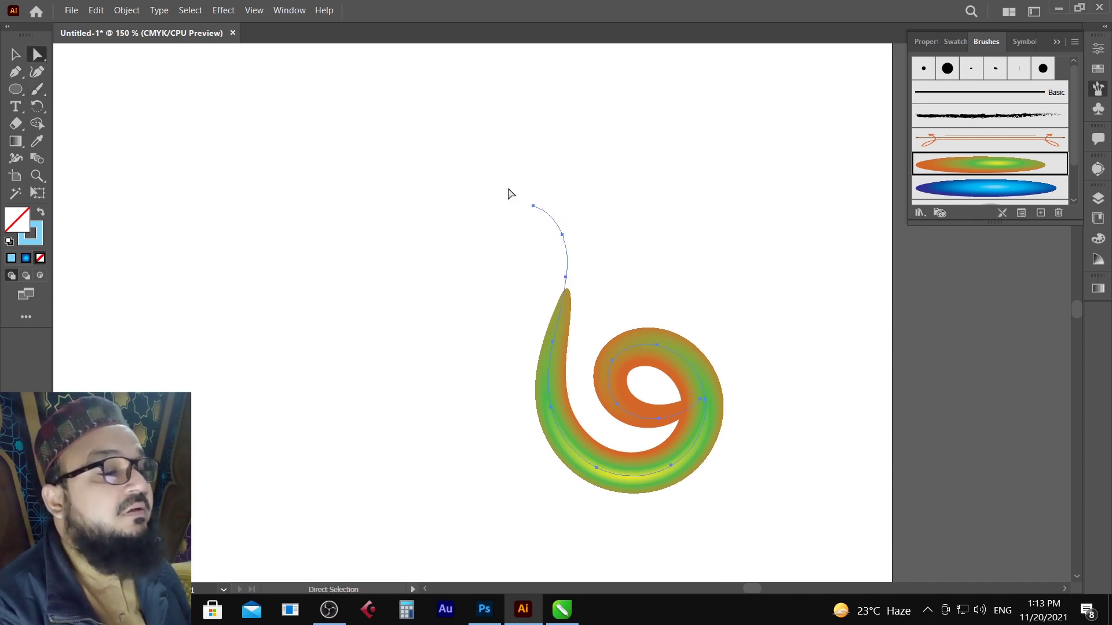
left_click_drag(509, 193, 630, 301)
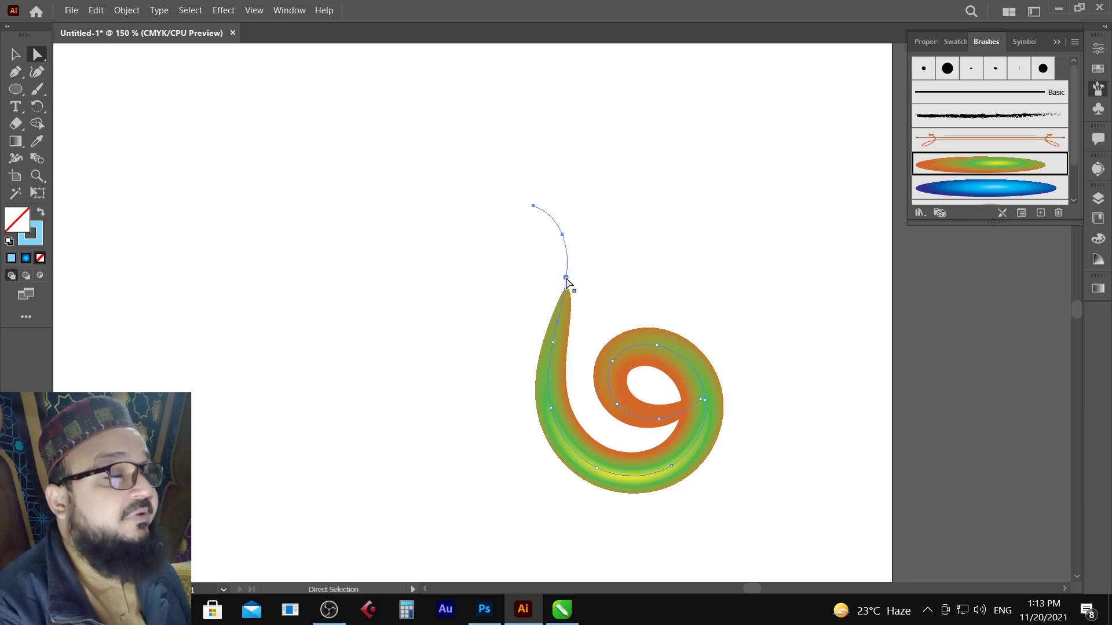
left_click_drag(566, 282, 567, 268)
mouse_move(573, 204)
left_mouse_down()
mouse_move(572, 127)
mouse_move(574, 145)
left_mouse_up()
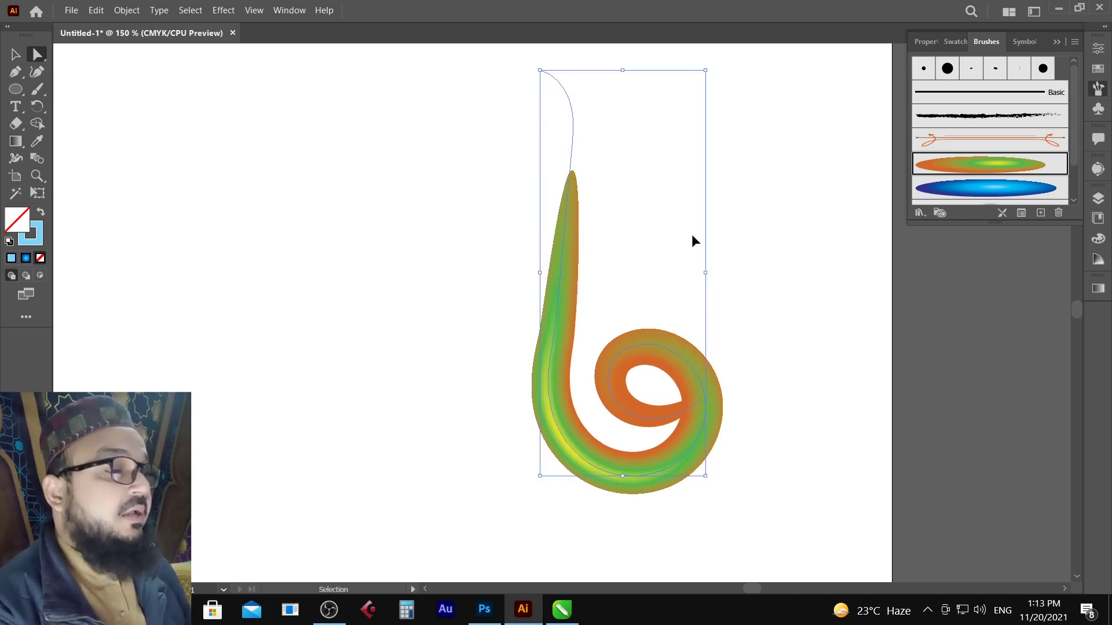
key("ctrl+z")
key("ctrl+z")
key("ctrl+z")
key("ctrl+z")
key("ctrl+z")
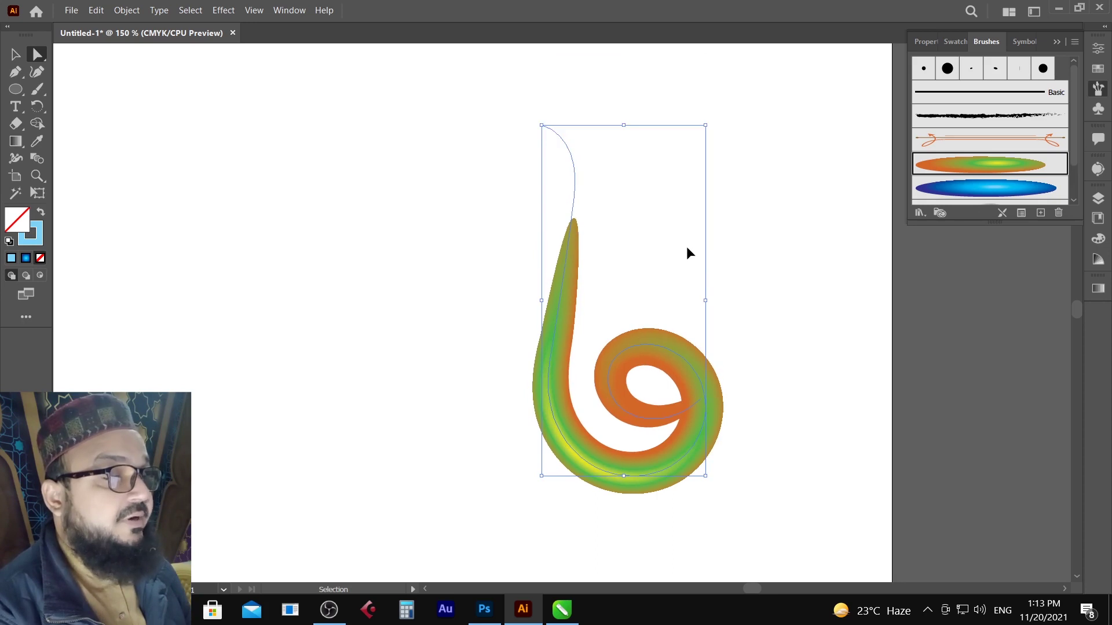
Try extending the upper end of the curled stroke with the Paintbrush, and undo the extensions and the stroke itself
left_click(37, 89)
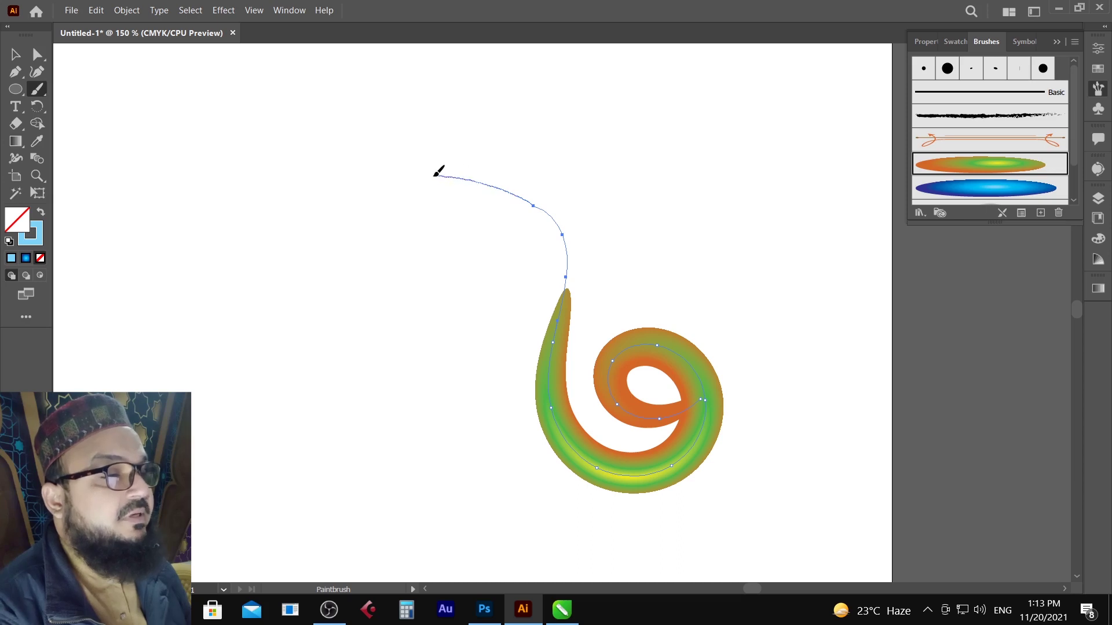
left_click_drag(438, 172, 438, 172)
key("ctrl+z")
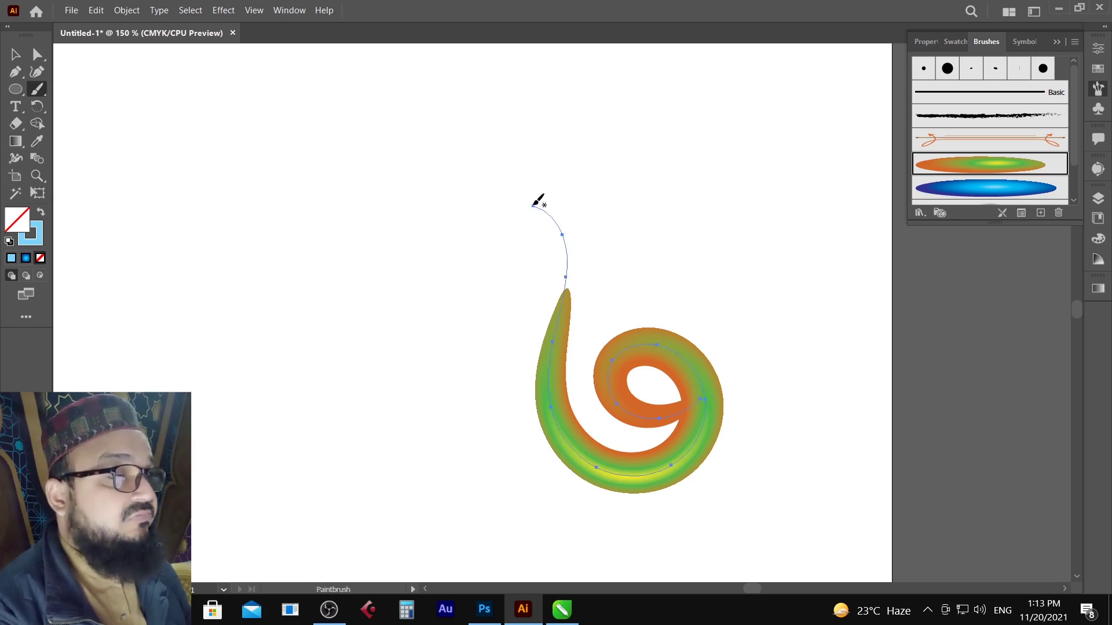
left_click_drag(502, 195, 463, 194)
key("ctrl+z")
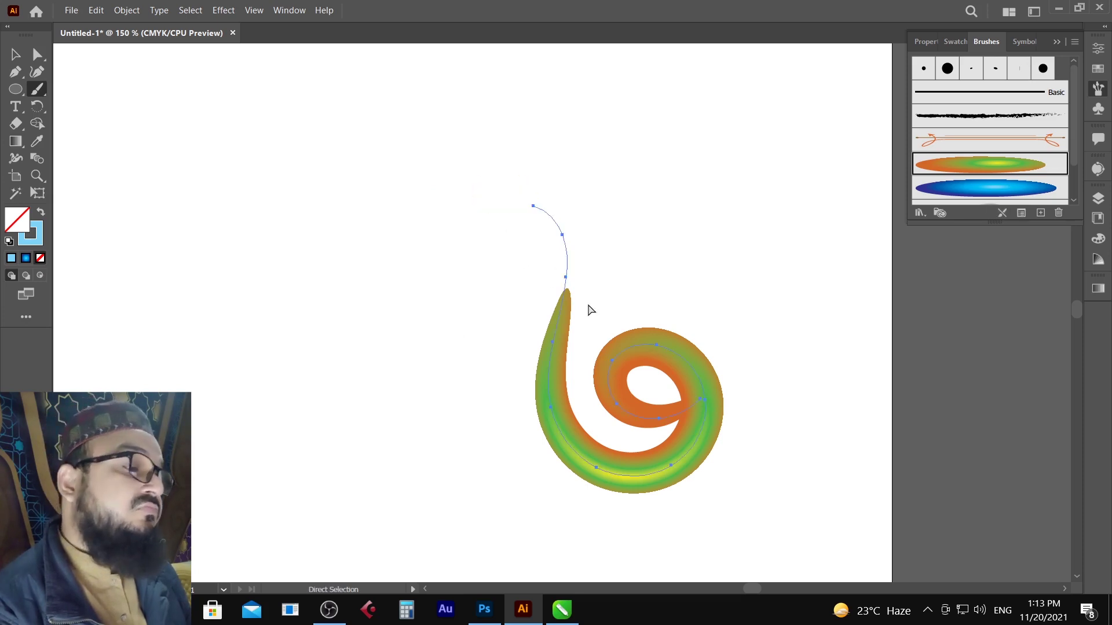
key("ctrl+z")
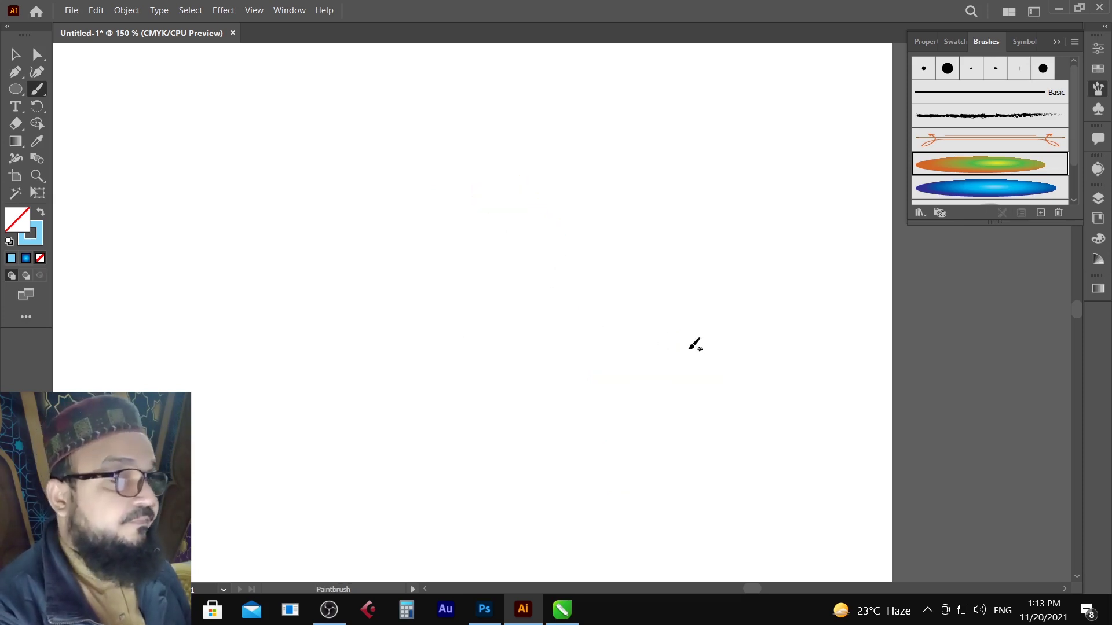
Paint a larger orange-green letter stroke with an inner loop, a wide bowl and a tall tail running past the canvas top
mouse_move(691, 337)
left_mouse_down()
mouse_move(668, 365)
mouse_move(621, 365)
mouse_move(600, 349)
mouse_move(590, 298)
mouse_move(618, 271)
mouse_move(649, 269)
mouse_move(695, 295)
mouse_move(711, 372)
mouse_move(690, 417)
mouse_move(664, 432)
mouse_move(596, 434)
mouse_move(559, 422)
mouse_move(522, 390)
mouse_move(502, 299)
mouse_move(531, 99)
mouse_move(516, 65)
mouse_move(465, 31)
left_mouse_up()
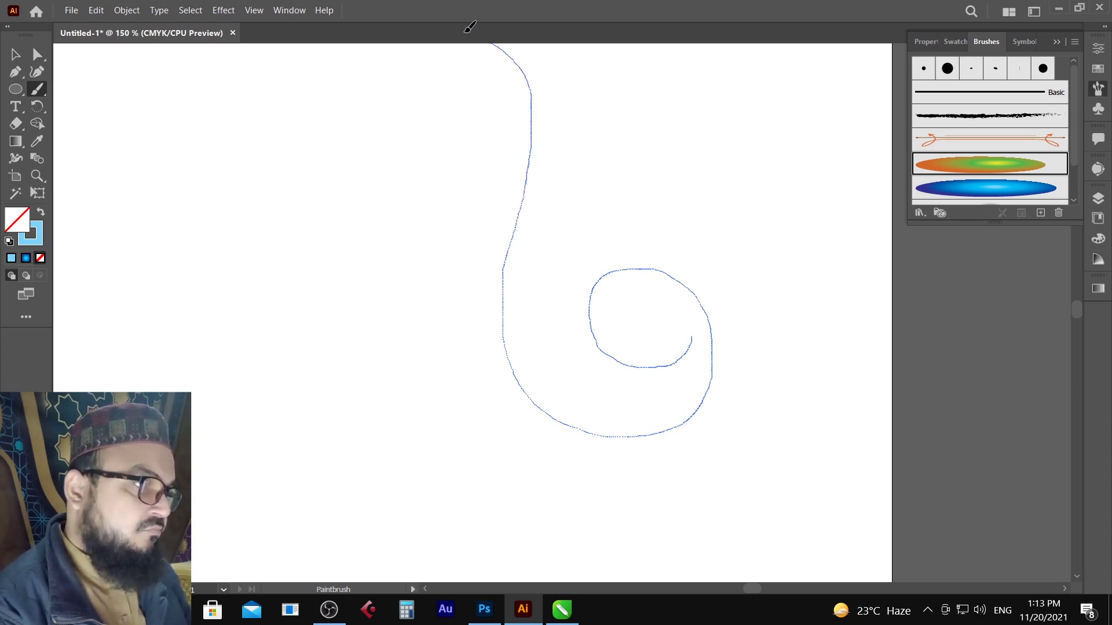
left_click_drag(390, 18, 390, 18)
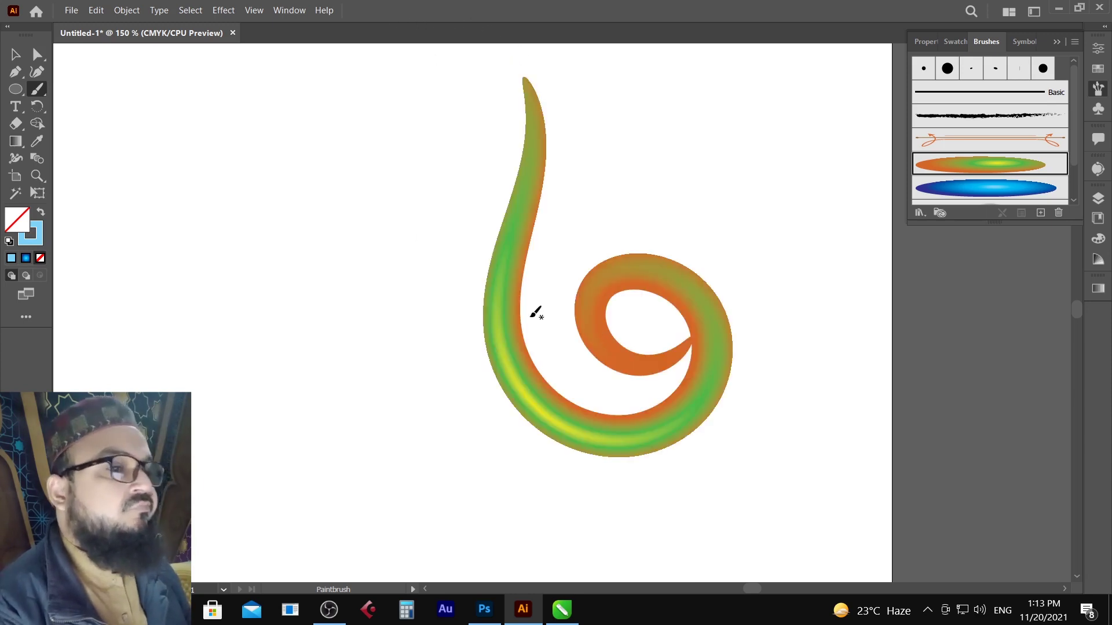
left_click(15, 55)
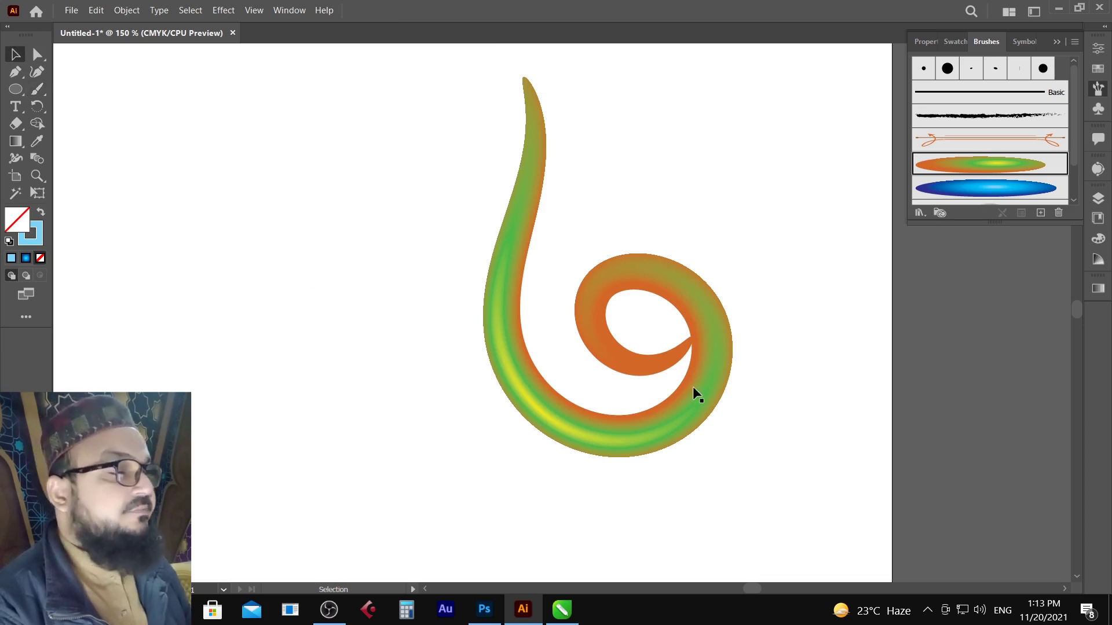
Move the large orange-green letter stroke down and to the right, and set its stroke weight to 1.5 pt
mouse_move(695, 392)
left_mouse_down()
mouse_move(747, 436)
mouse_move(773, 441)
left_mouse_up()
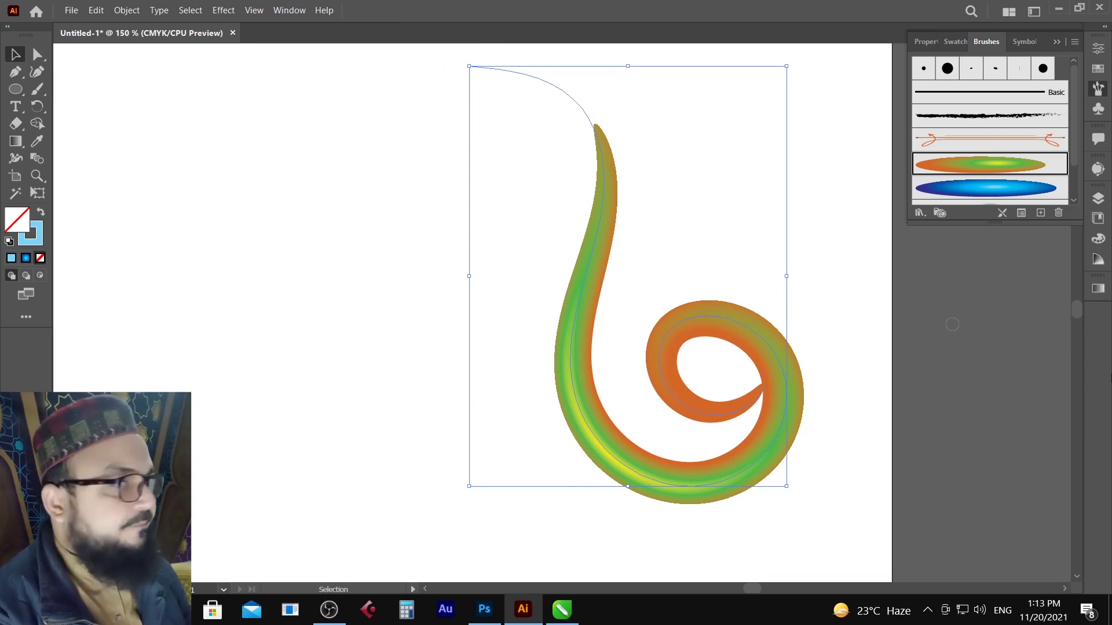
left_click(1099, 50)
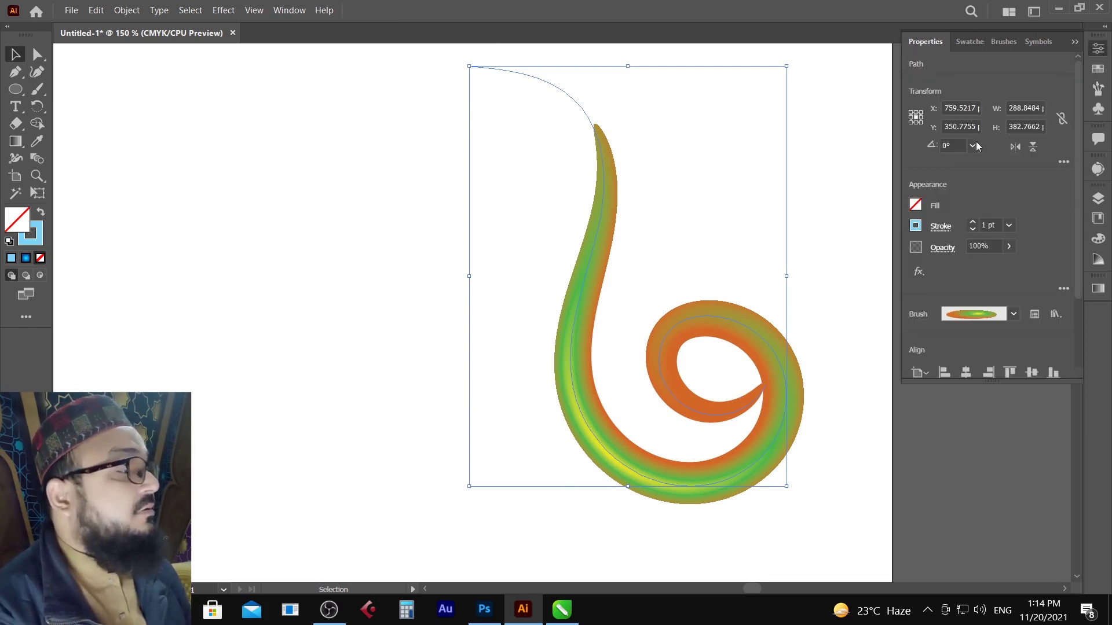
left_click(1008, 227)
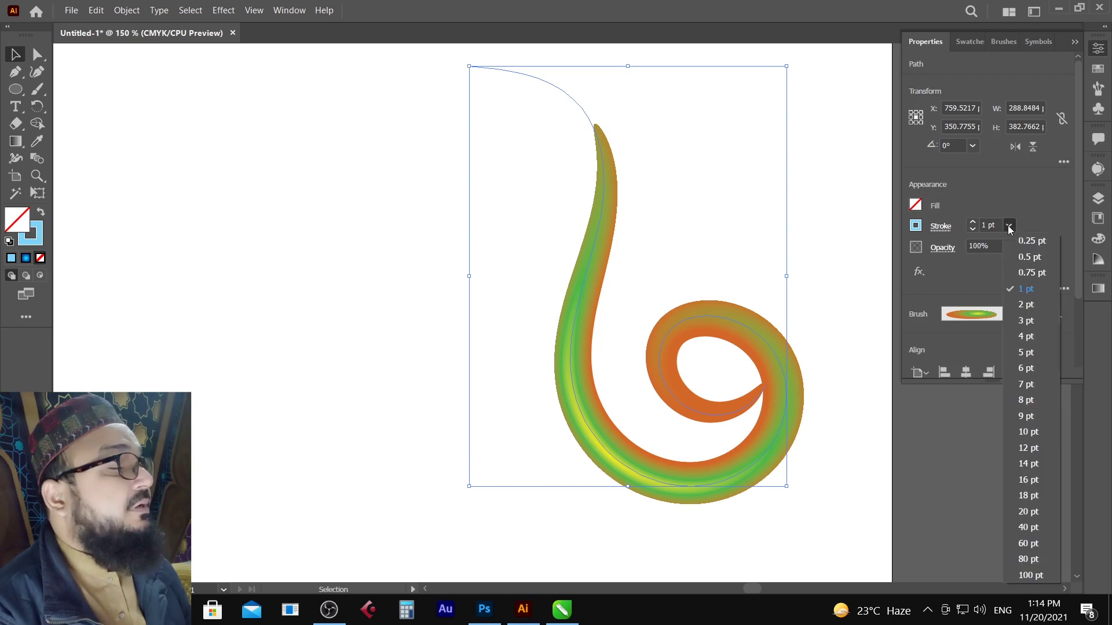
left_click(1033, 305)
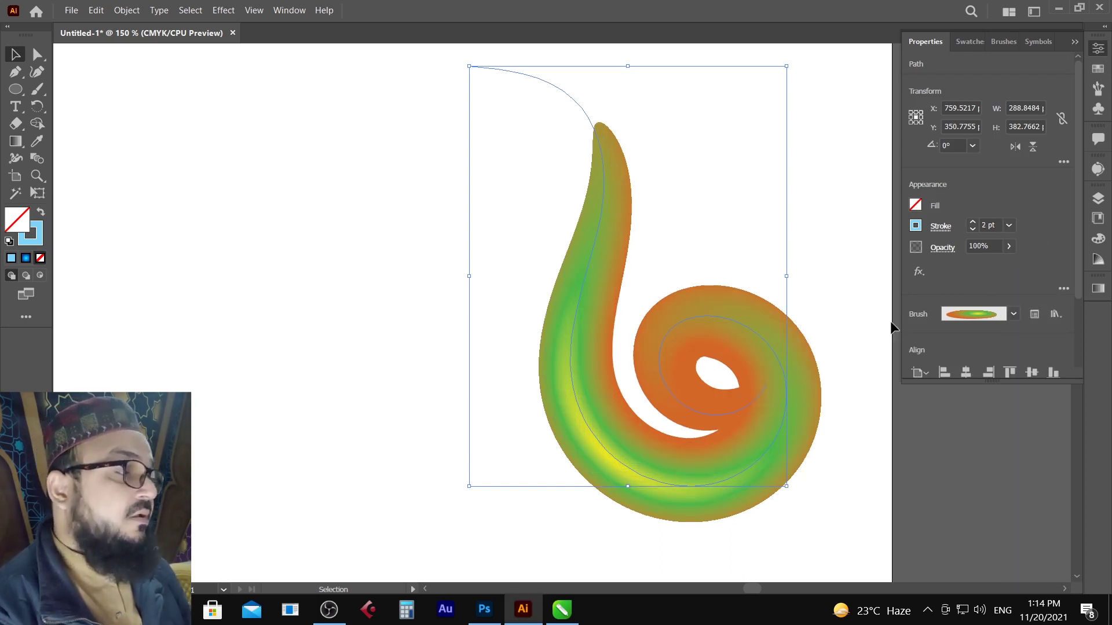
left_click(988, 226)
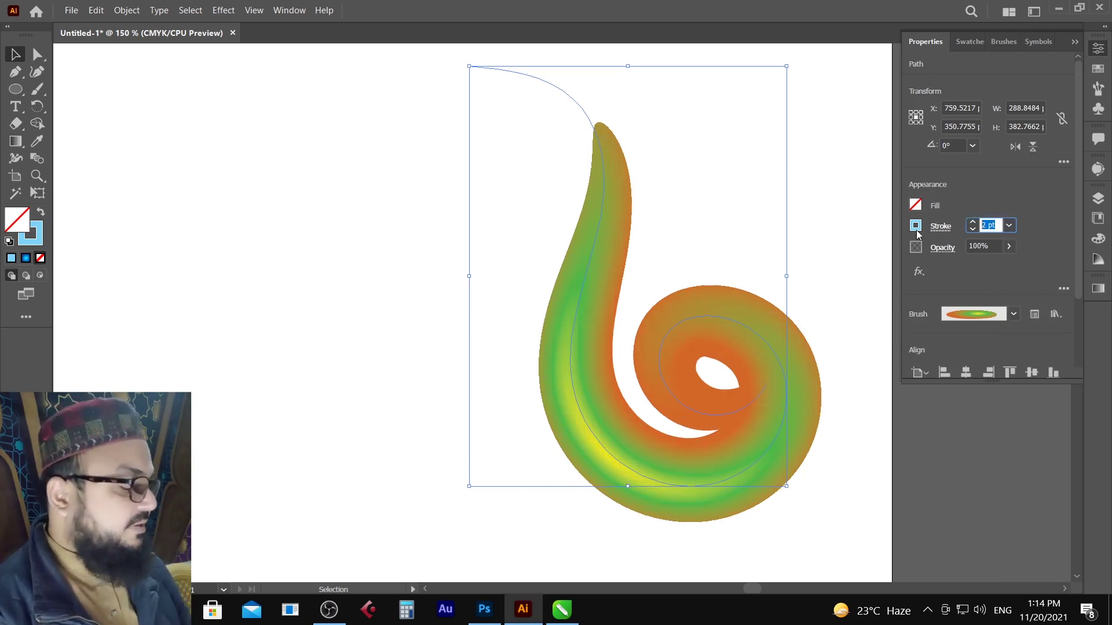
key("Return")
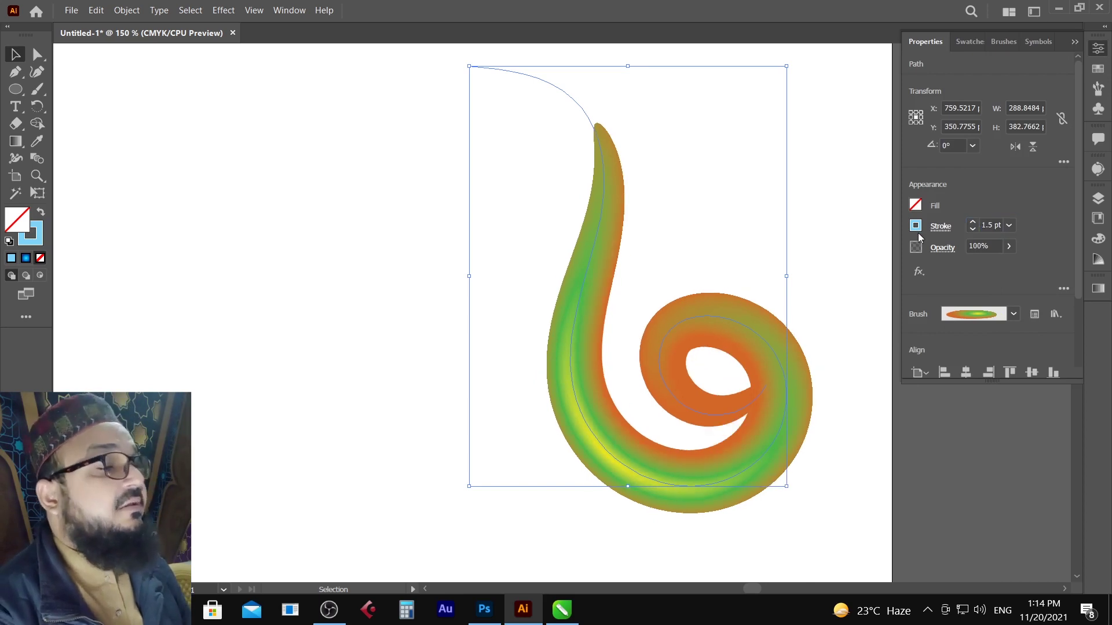
left_click(830, 284)
Paint a downward-curving crescent letter stroke at the left of the tall letter, and move it up and left so it slightly overlaps that letter
key("b")
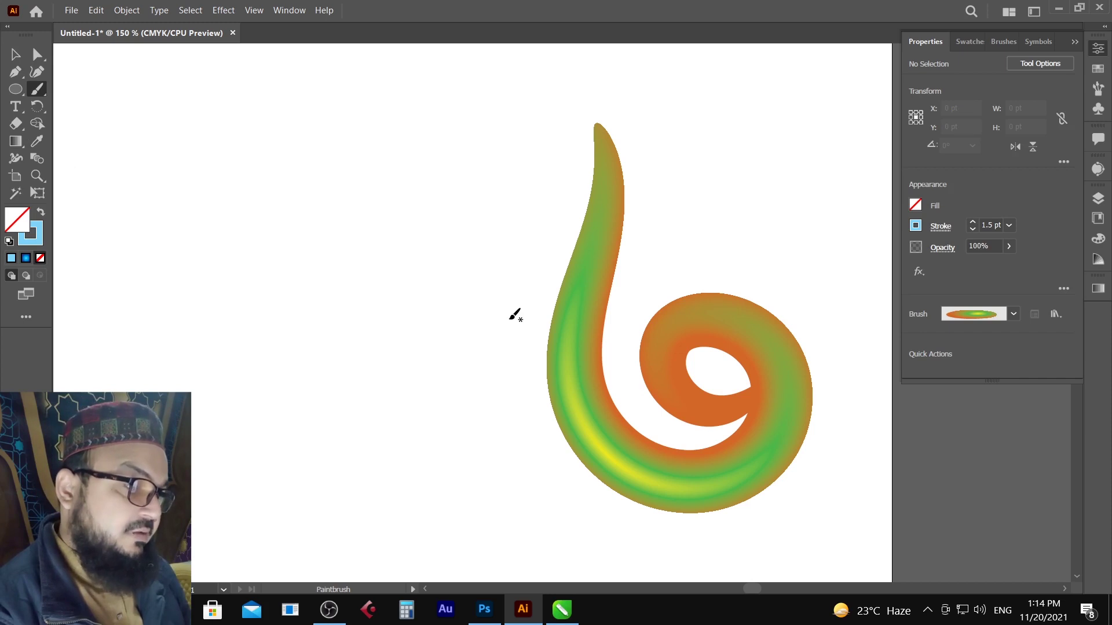
left_click_drag(521, 339, 566, 412)
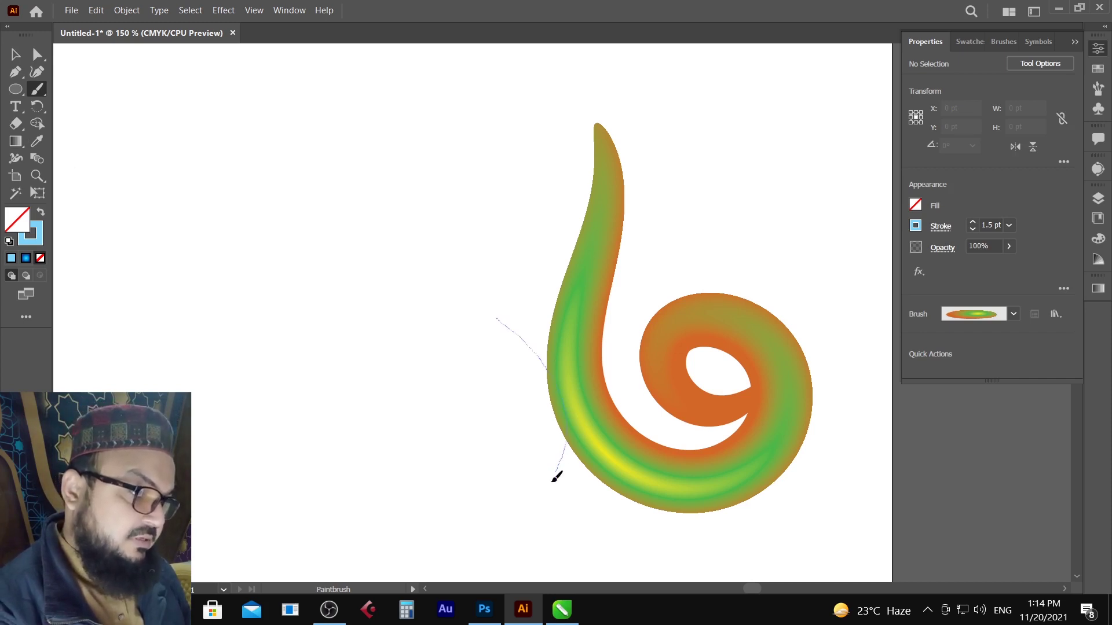
mouse_move(511, 517)
left_mouse_down()
mouse_move(452, 521)
mouse_move(397, 504)
mouse_move(352, 458)
left_mouse_up()
key("v")
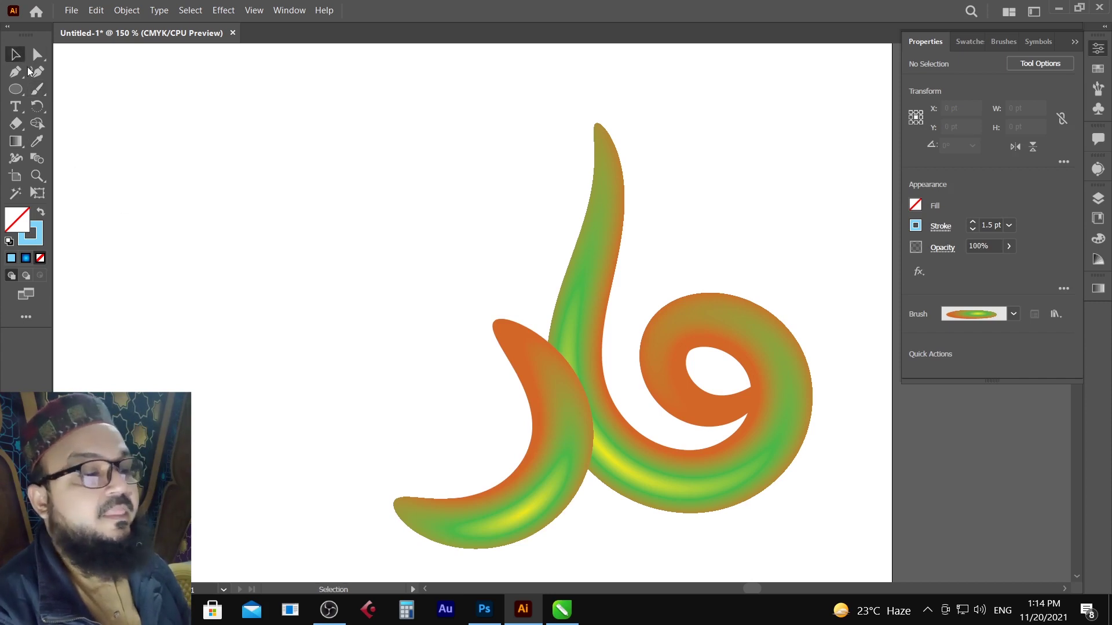
left_click_drag(552, 458, 523, 450)
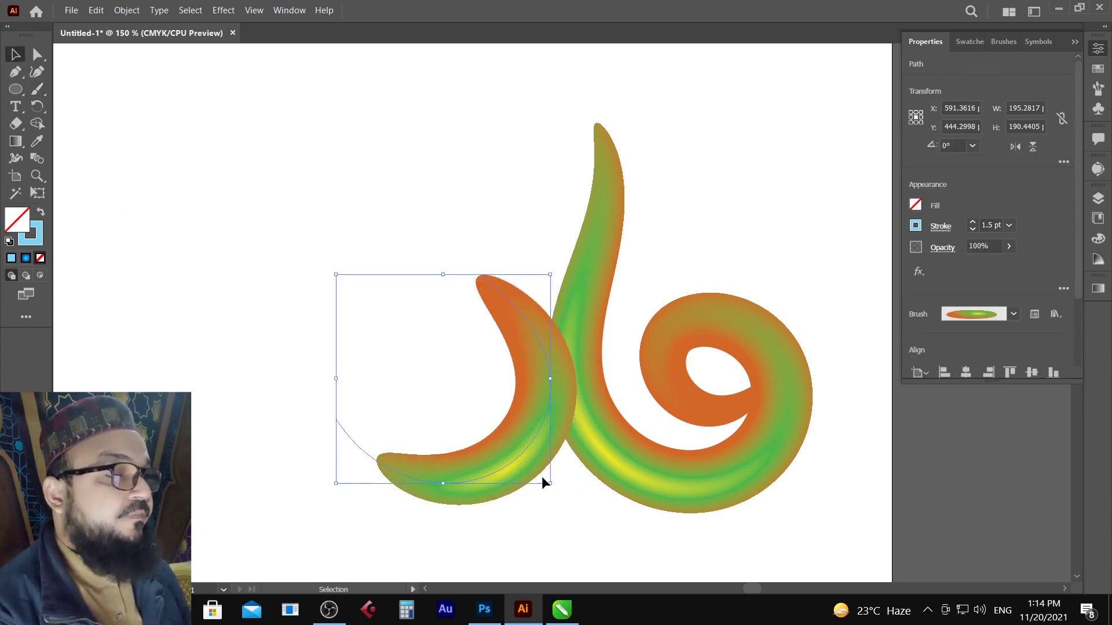
left_click(579, 517)
Paint a looped letter stroke with a round bowl left of the crescent, and move it to overlap the crescent's lower tail
left_click(37, 88)
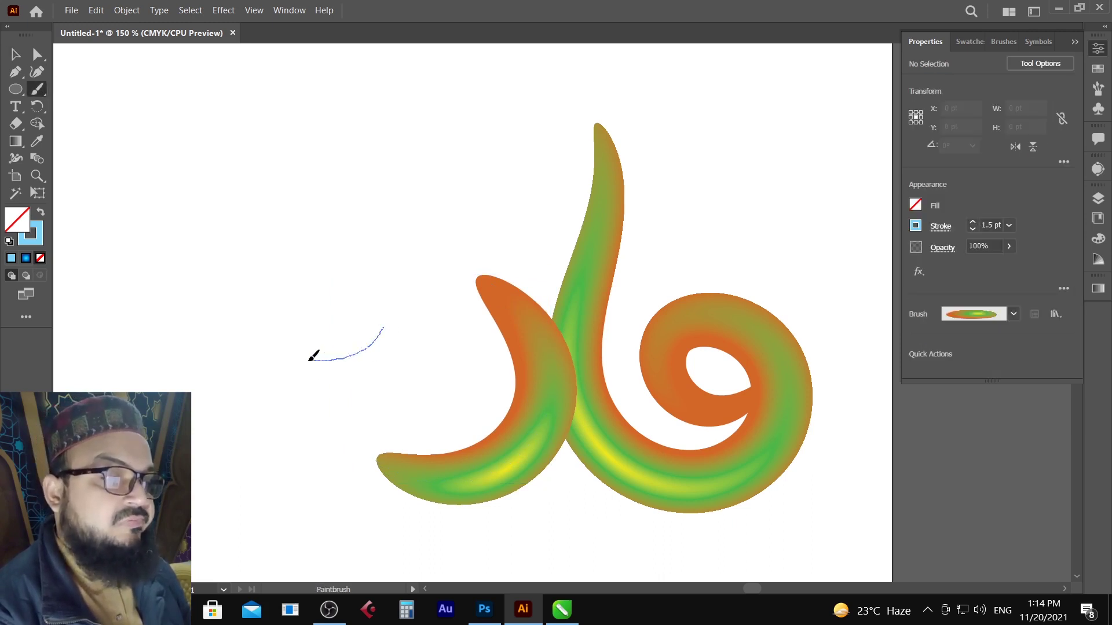
mouse_move(310, 359)
left_mouse_down()
mouse_move(279, 345)
mouse_move(262, 295)
mouse_move(287, 270)
mouse_move(323, 267)
mouse_move(376, 295)
mouse_move(395, 330)
mouse_move(389, 405)
mouse_move(356, 447)
mouse_move(291, 456)
mouse_move(248, 433)
mouse_move(224, 343)
left_mouse_up()
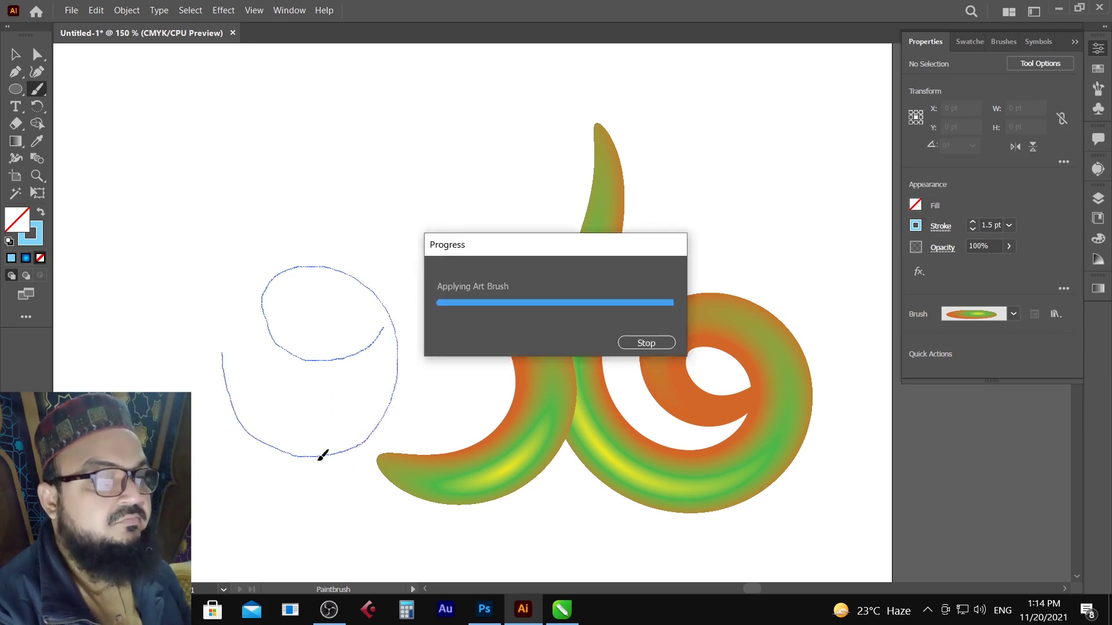
key("v")
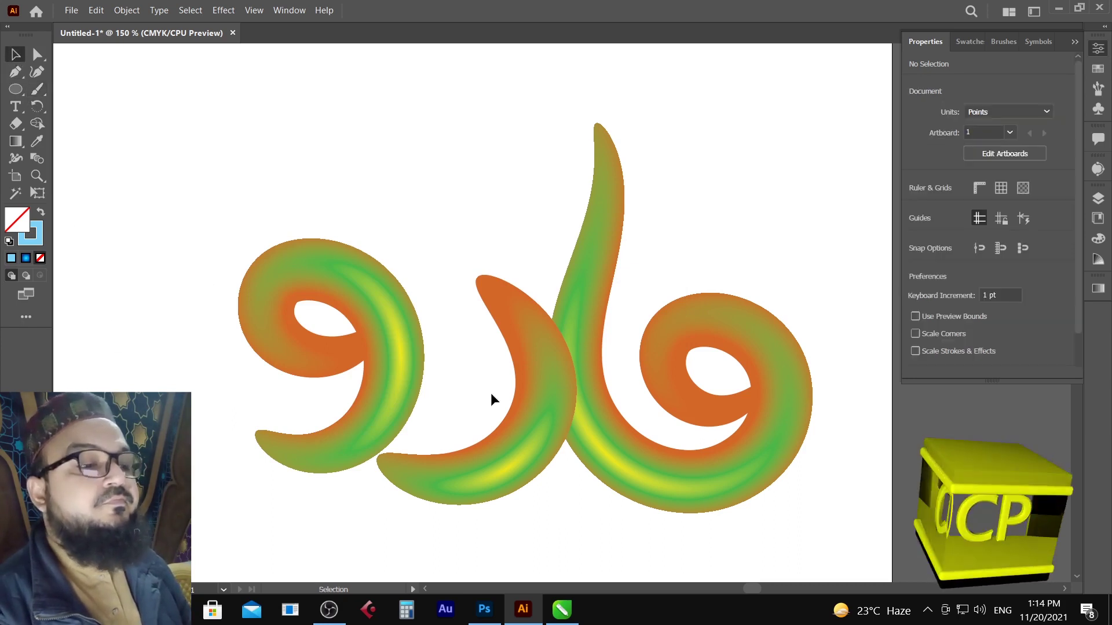
mouse_move(400, 337)
left_mouse_down()
mouse_move(460, 367)
mouse_move(429, 363)
left_mouse_up()
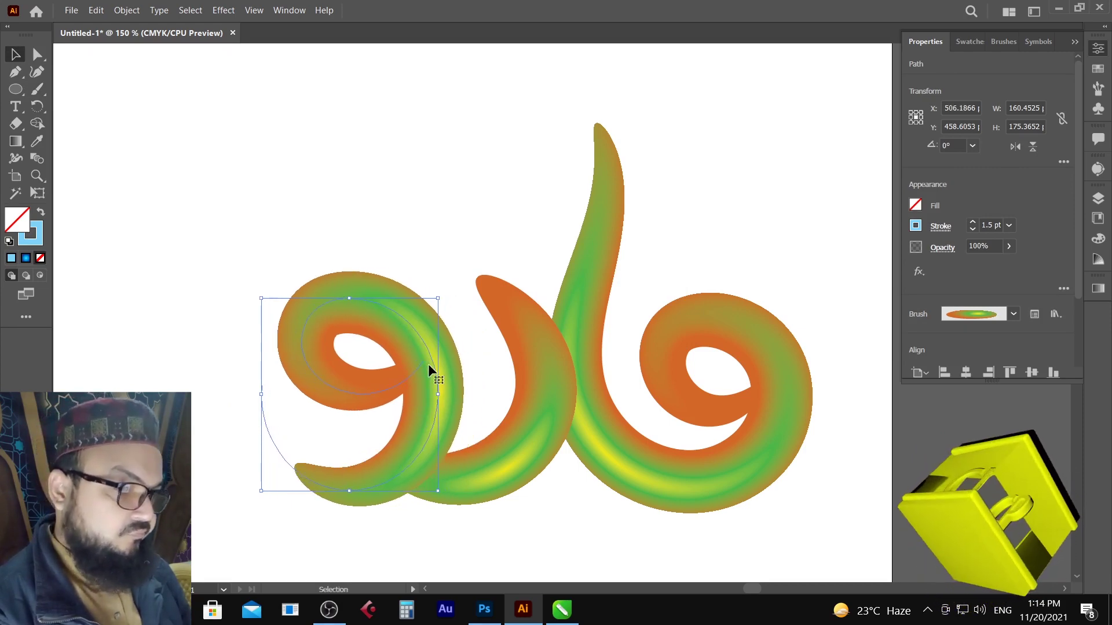
Paint a final letter stroke with a closed loop, deep bowl and rising tail, and move it against the neighbouring looped letter
key("space")
mouse_move(499, 366)
left_mouse_down()
mouse_move(540, 343)
mouse_move(613, 352)
left_mouse_up()
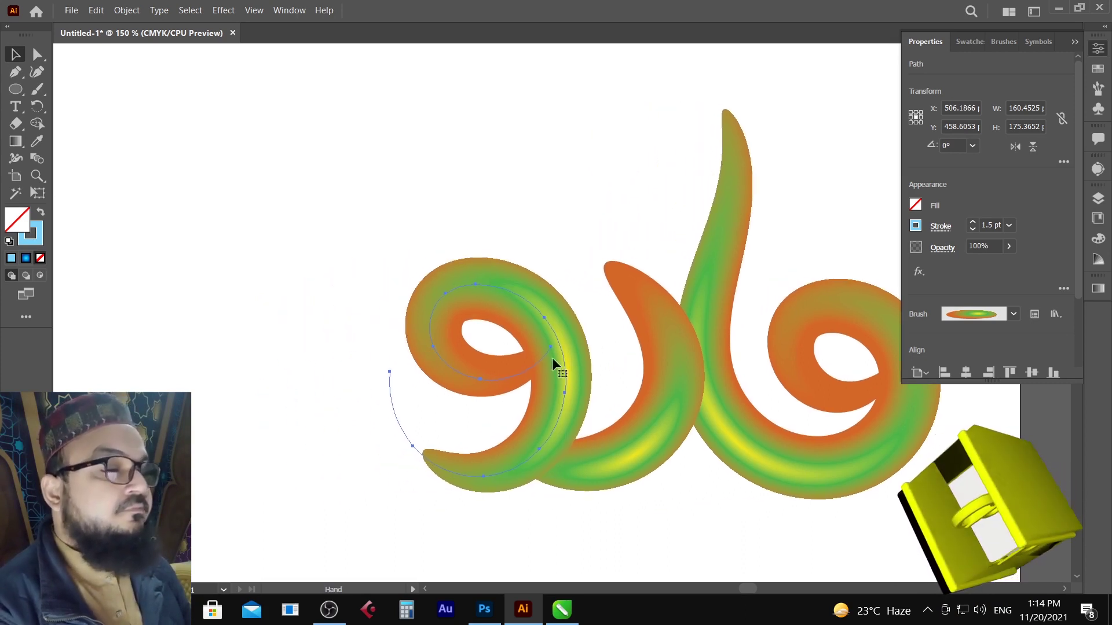
left_click(37, 88)
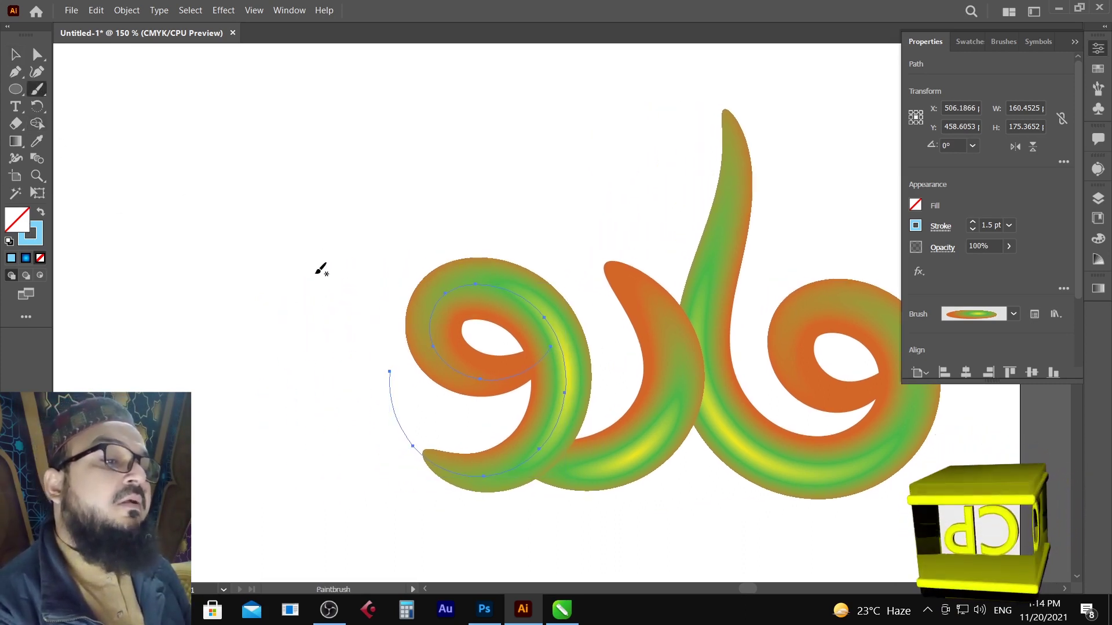
mouse_move(316, 274)
left_mouse_down()
mouse_move(274, 304)
mouse_move(226, 297)
mouse_move(211, 280)
mouse_move(212, 235)
mouse_move(245, 204)
mouse_move(272, 202)
mouse_move(314, 233)
mouse_move(337, 304)
mouse_move(320, 389)
left_mouse_up()
left_click_drag(285, 423, 191, 447)
mouse_move(113, 391)
left_mouse_down()
mouse_move(111, 313)
mouse_move(138, 261)
left_mouse_up()
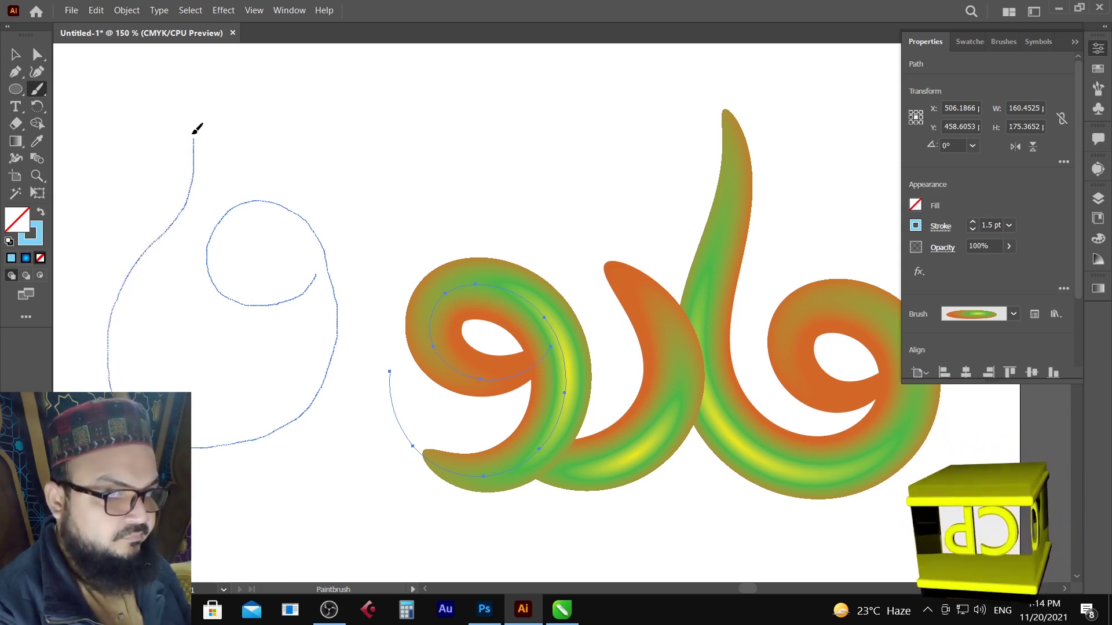
left_click_drag(114, 83, 115, 85)
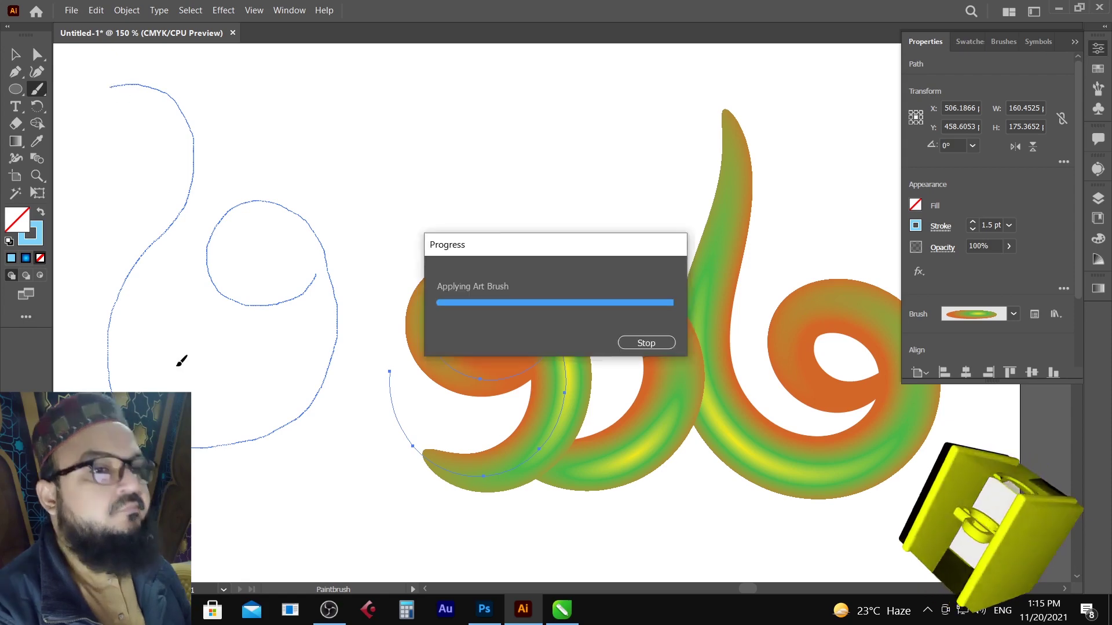
left_click(14, 55)
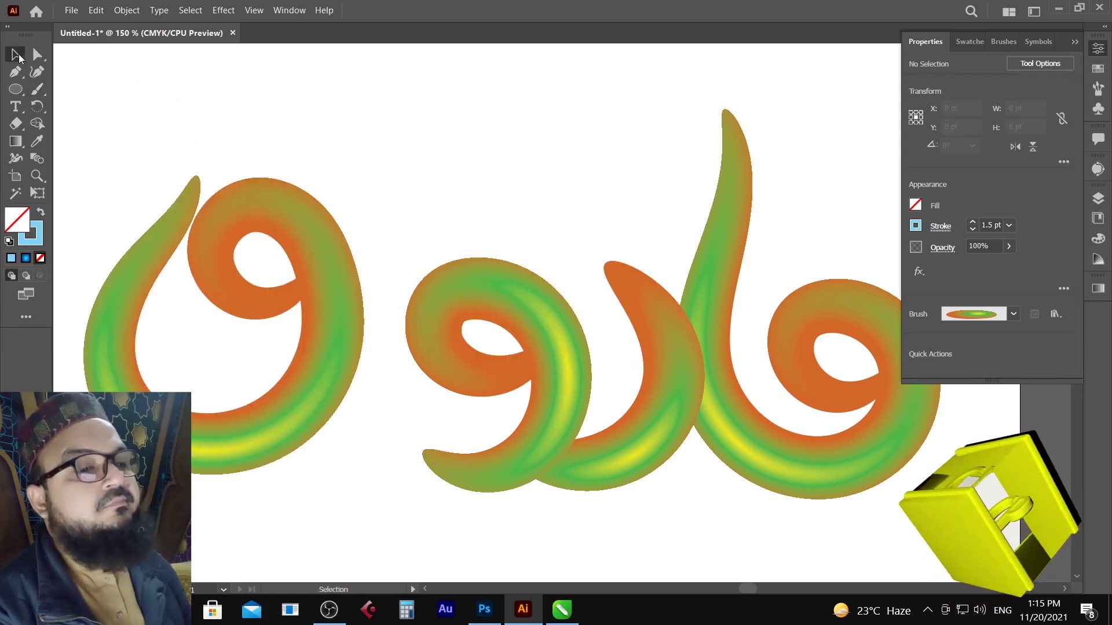
mouse_move(334, 286)
left_mouse_down()
mouse_move(359, 342)
mouse_move(395, 325)
mouse_move(400, 347)
left_mouse_up()
left_click(602, 296)
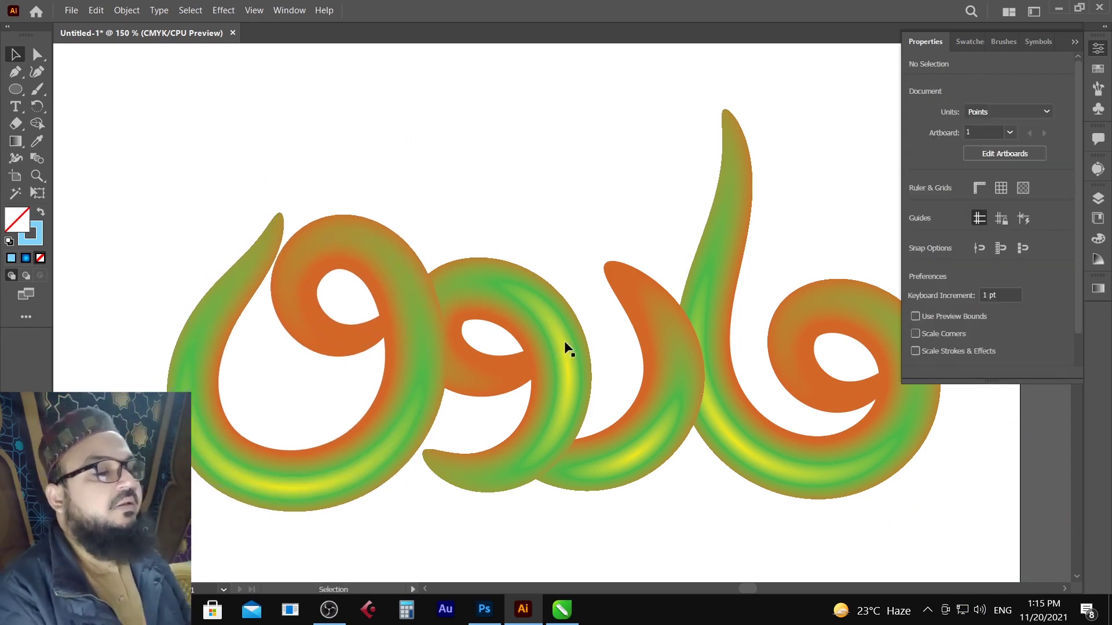
Select the small orange-green gradient circle beside the artboard and open its gradient settings
key("space")
left_click_drag(629, 389, 589, 377)
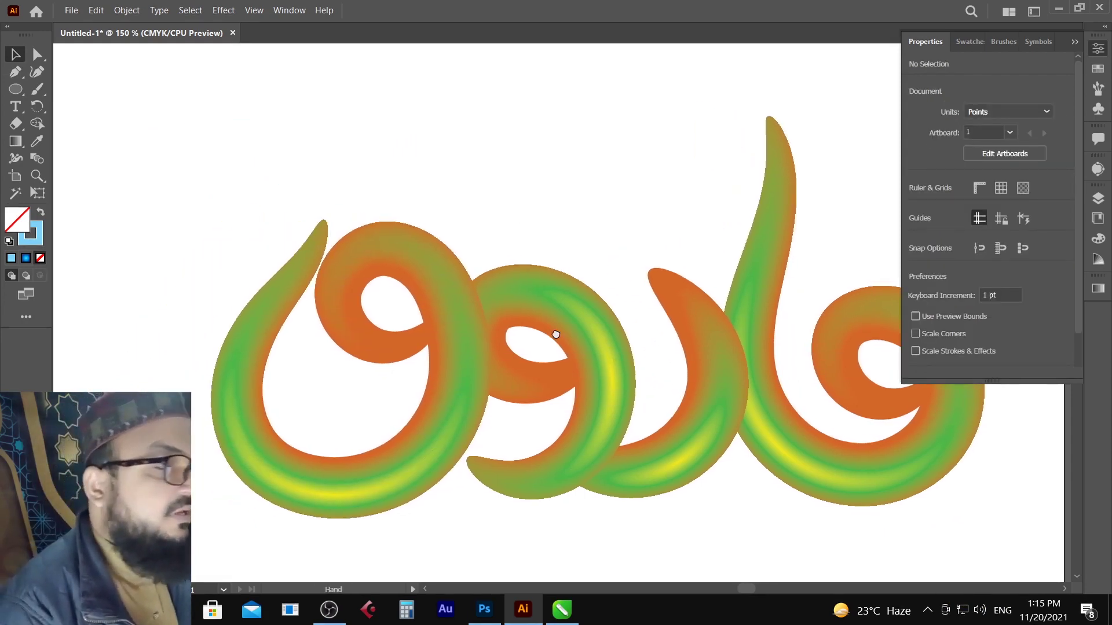
left_click_drag(487, 329, 440, 293)
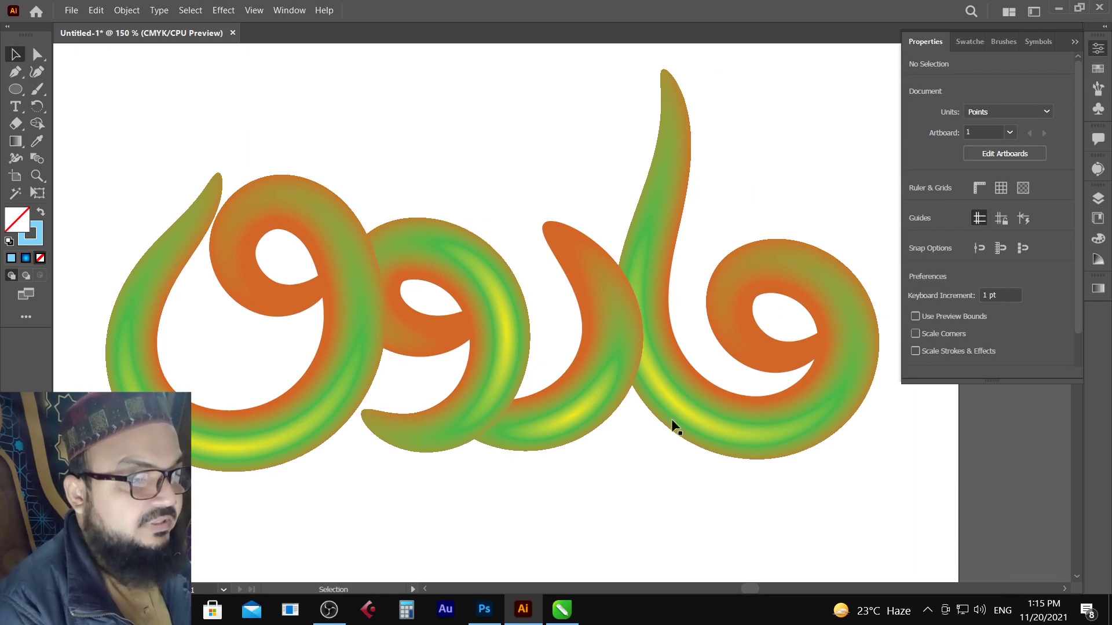
key("space")
left_click_drag(297, 318, 421, 303)
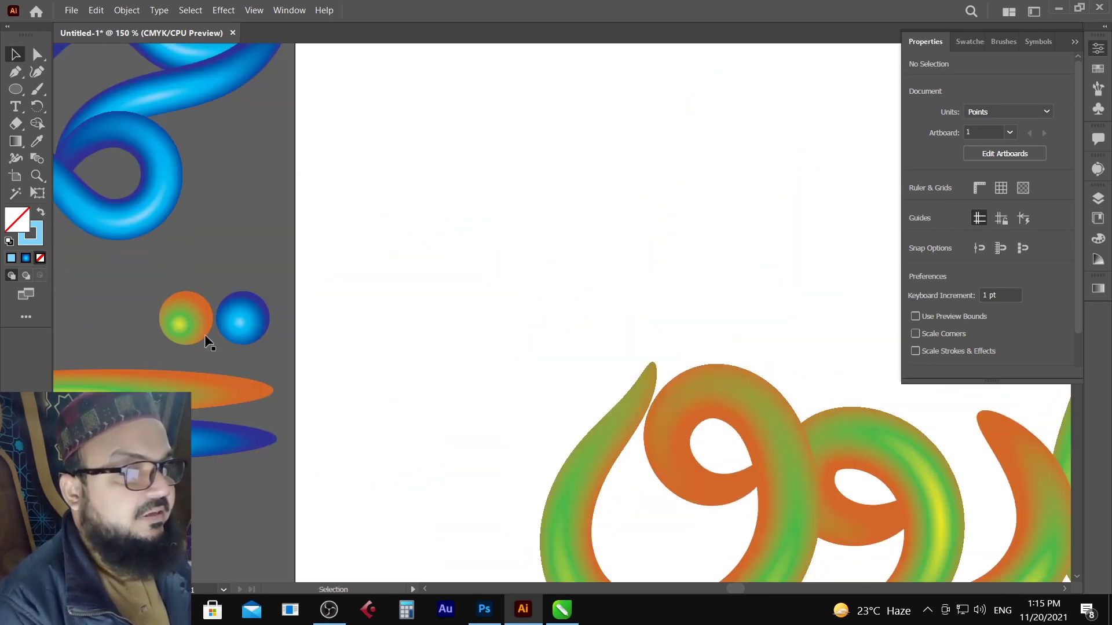
left_click(204, 334)
key("ctrl+space")
left_click_drag(156, 355, 373, 359)
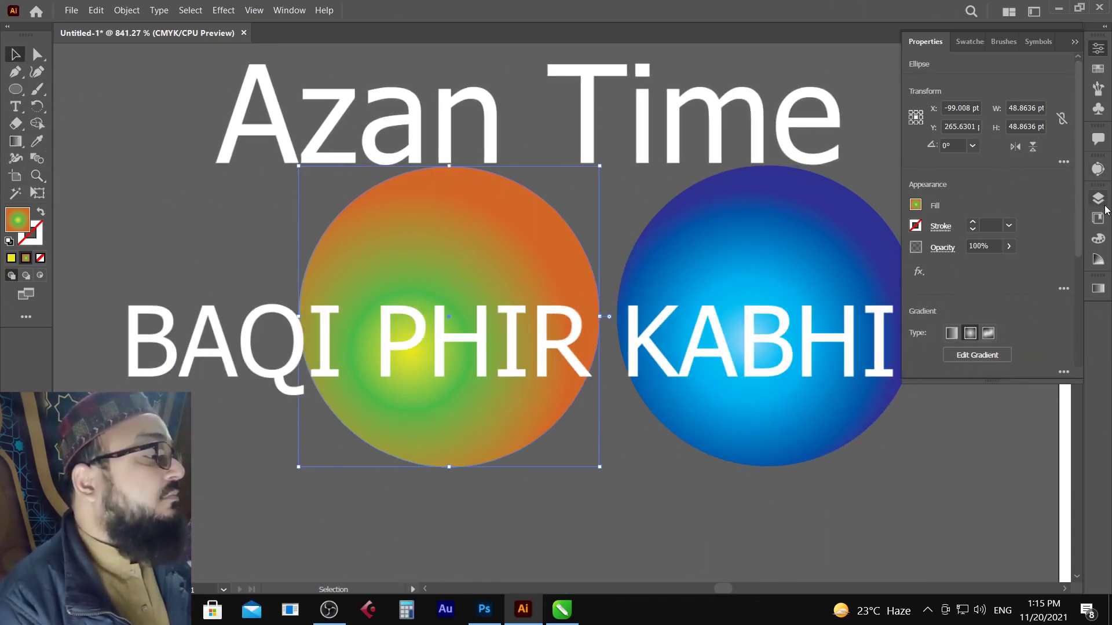
left_click(1098, 288)
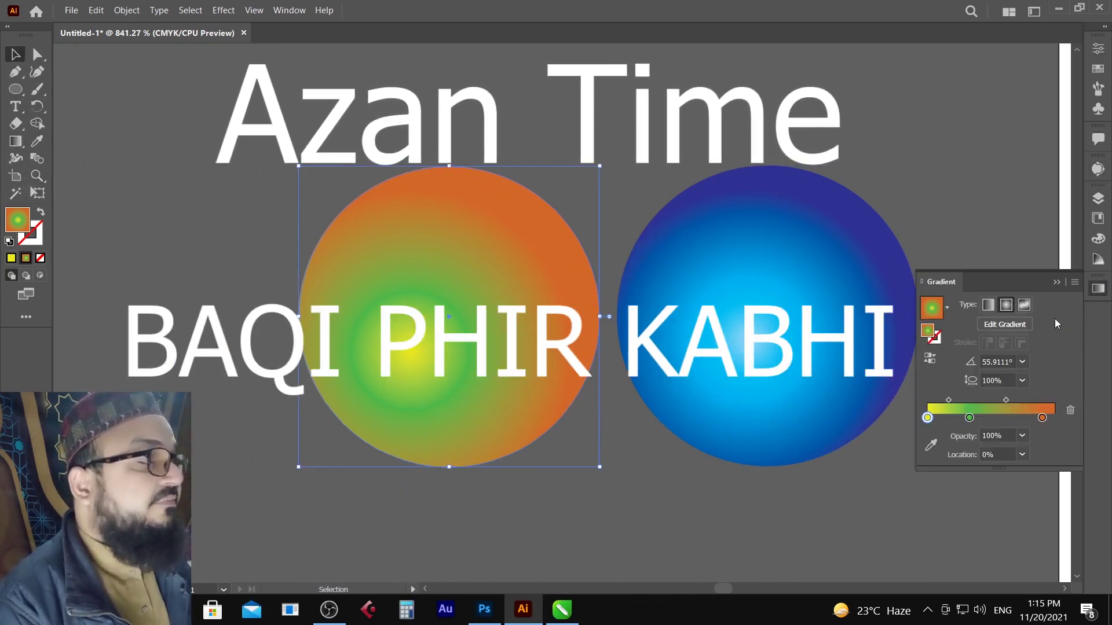